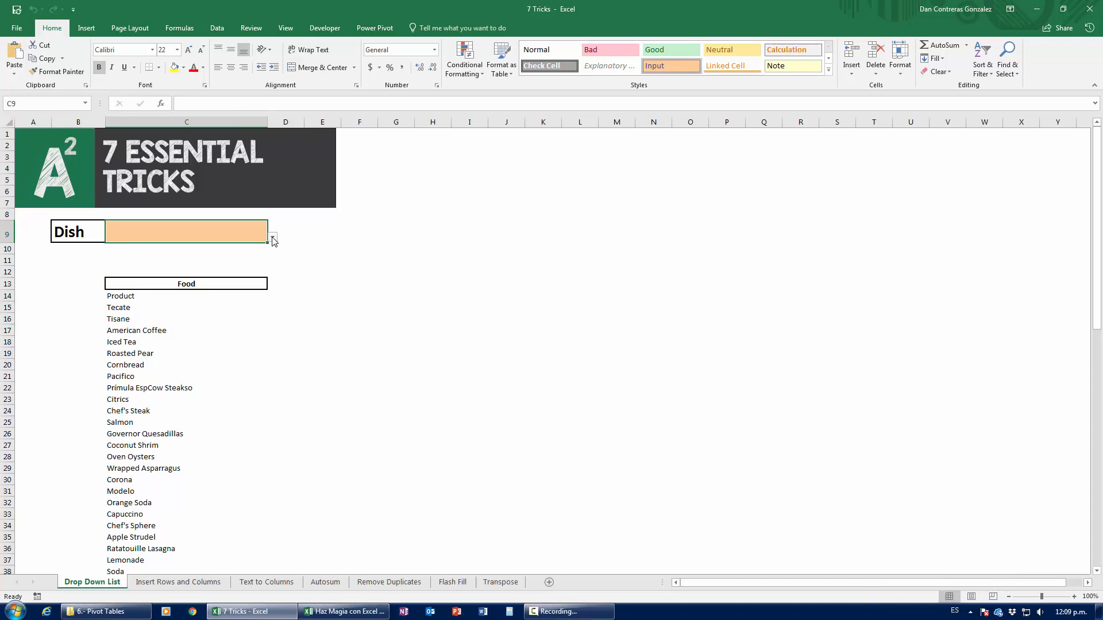
# Test the drop-down list in the Dish cell C9 by choosing Iced Tea, Citrics and Corona in turn
pyautogui.click(272, 237)
pyautogui.click(244, 240)
pyautogui.click(272, 238)
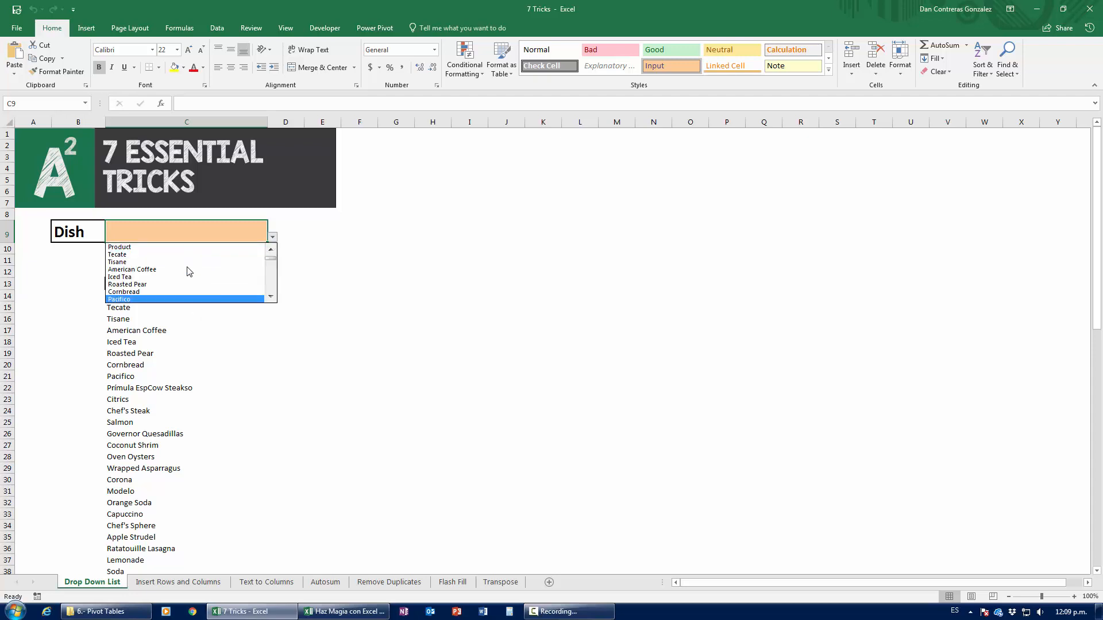
pyautogui.click(184, 277)
pyautogui.click(272, 237)
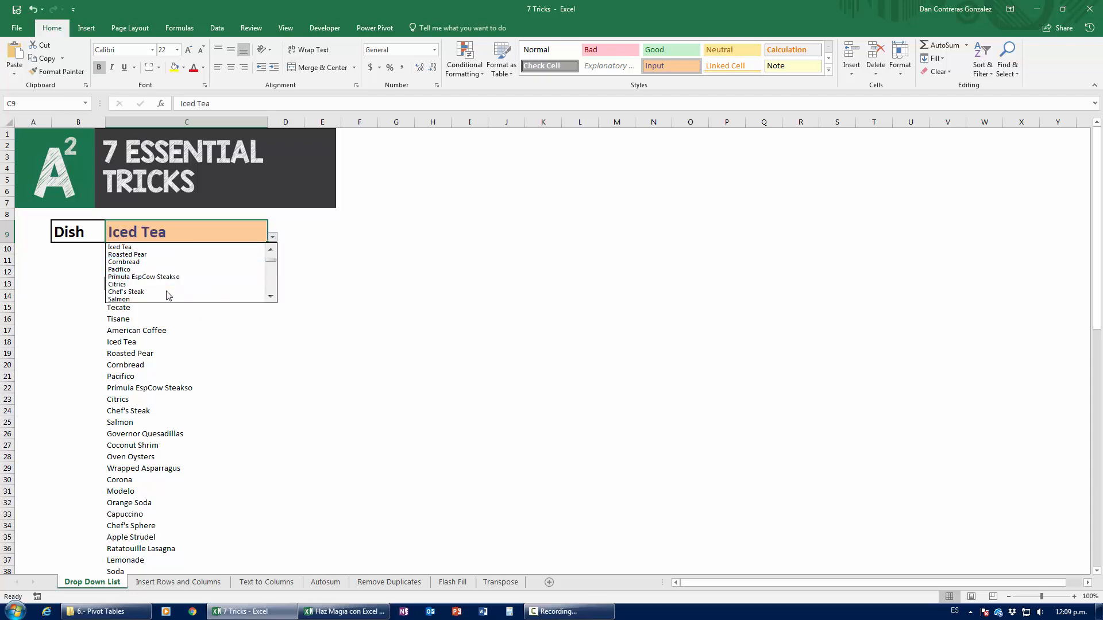
pyautogui.click(161, 285)
pyautogui.click(272, 237)
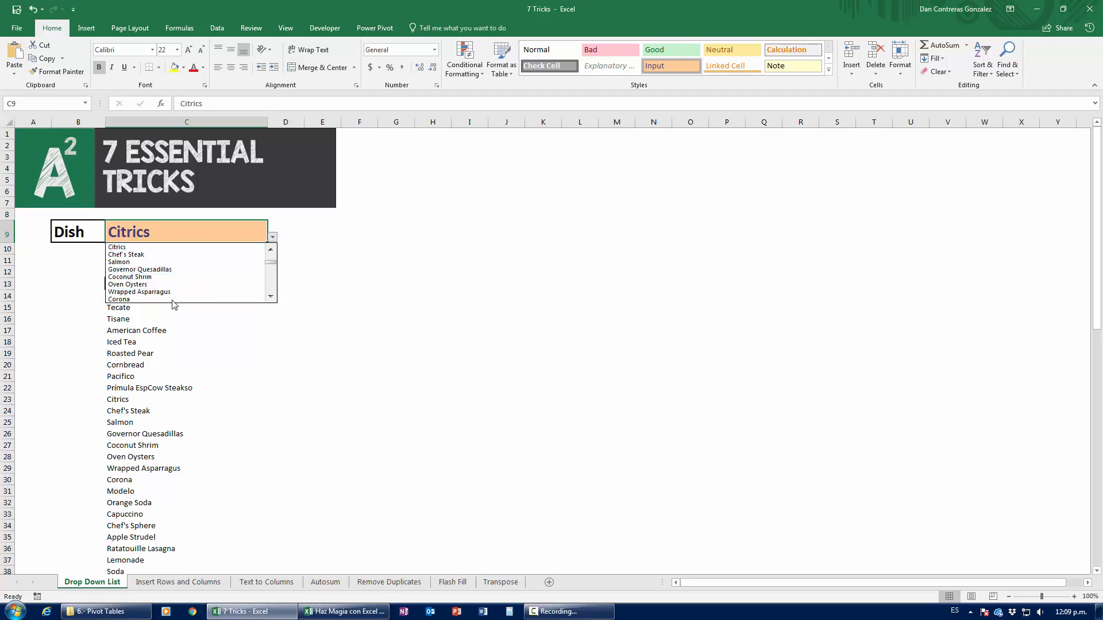
pyautogui.click(173, 299)
# Look through the Food list in column C from its first entry to its last and return to its header
pyautogui.click(128, 297)
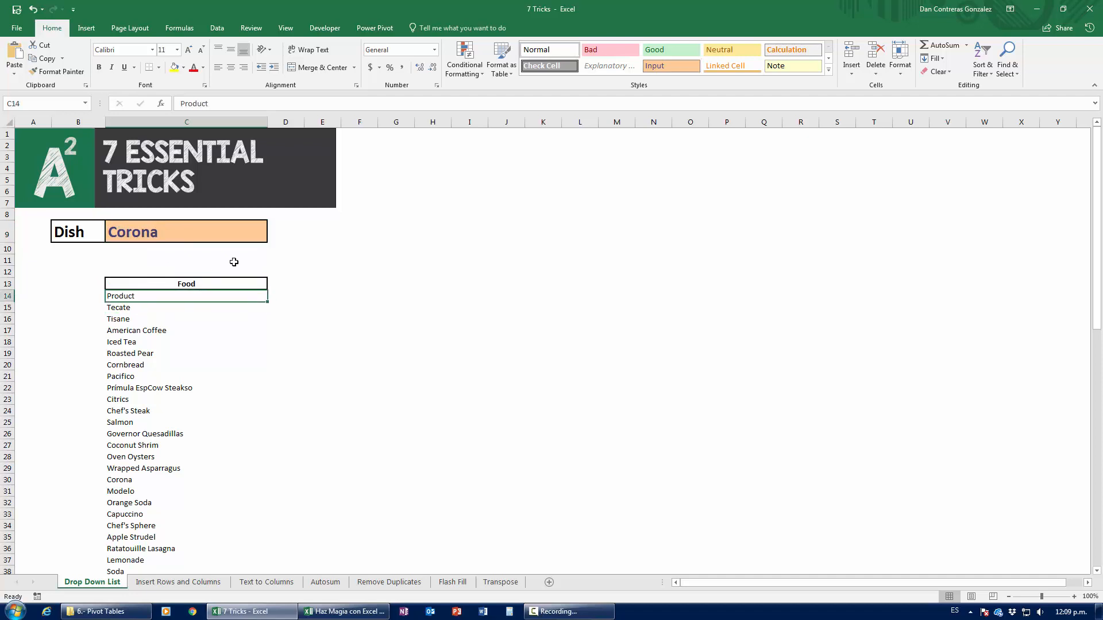
pyautogui.hotkey('ctrl', 'Down')
pyautogui.press('Up')
pyautogui.press('Up')
pyautogui.press('Up')
pyautogui.press('Up')
pyautogui.press('Up')
pyautogui.press('Up')
pyautogui.click(194, 318)
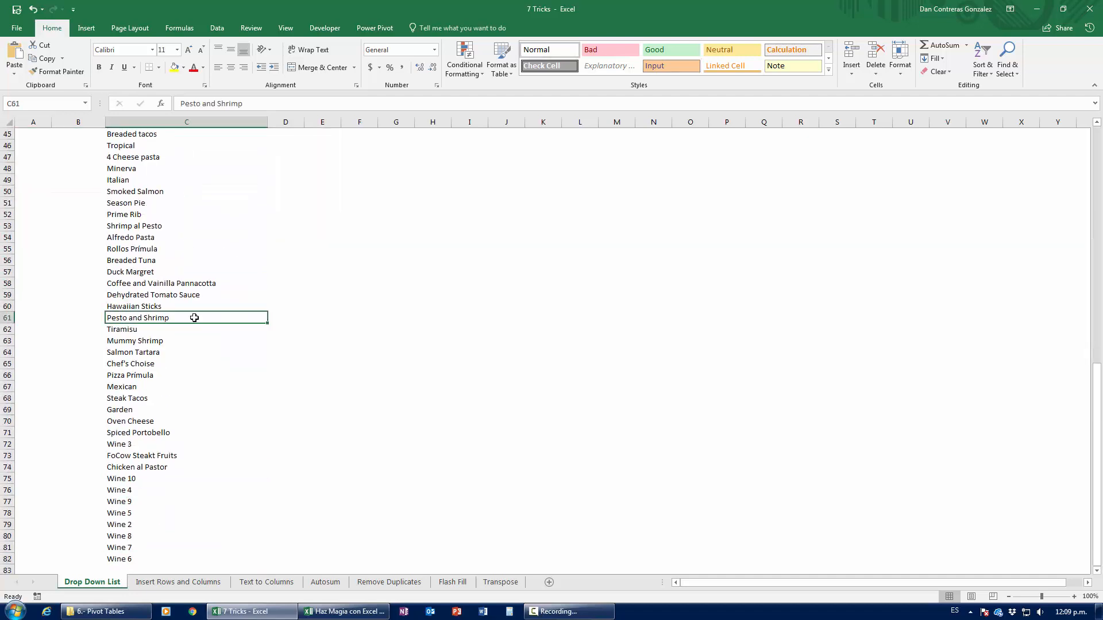
pyautogui.hotkey('ctrl', 'Up')
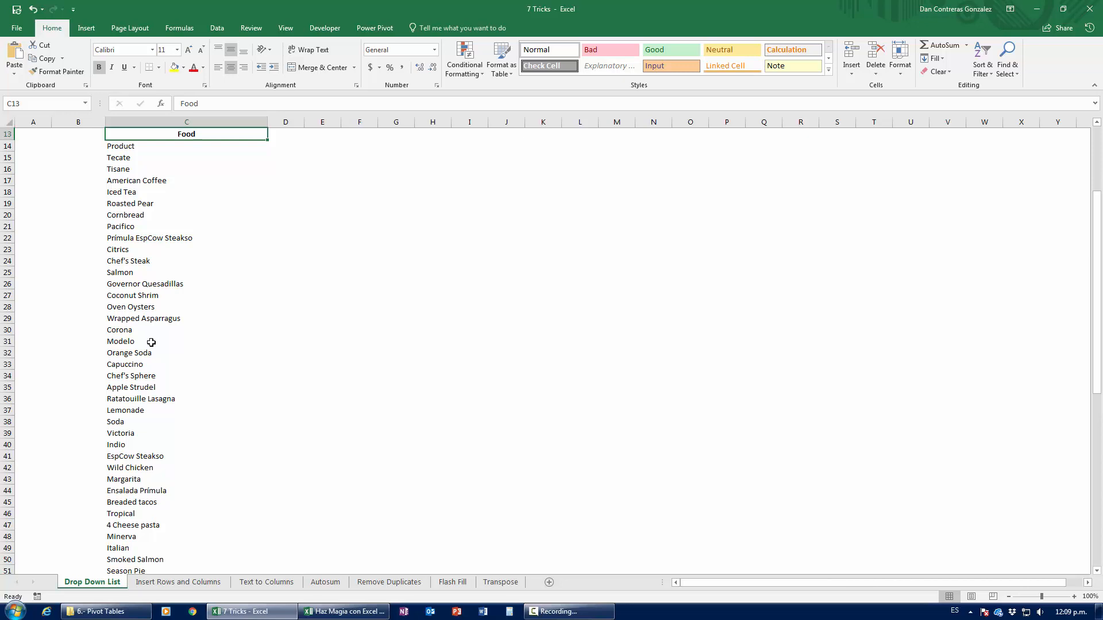
pyautogui.scroll(4, 151, 343)
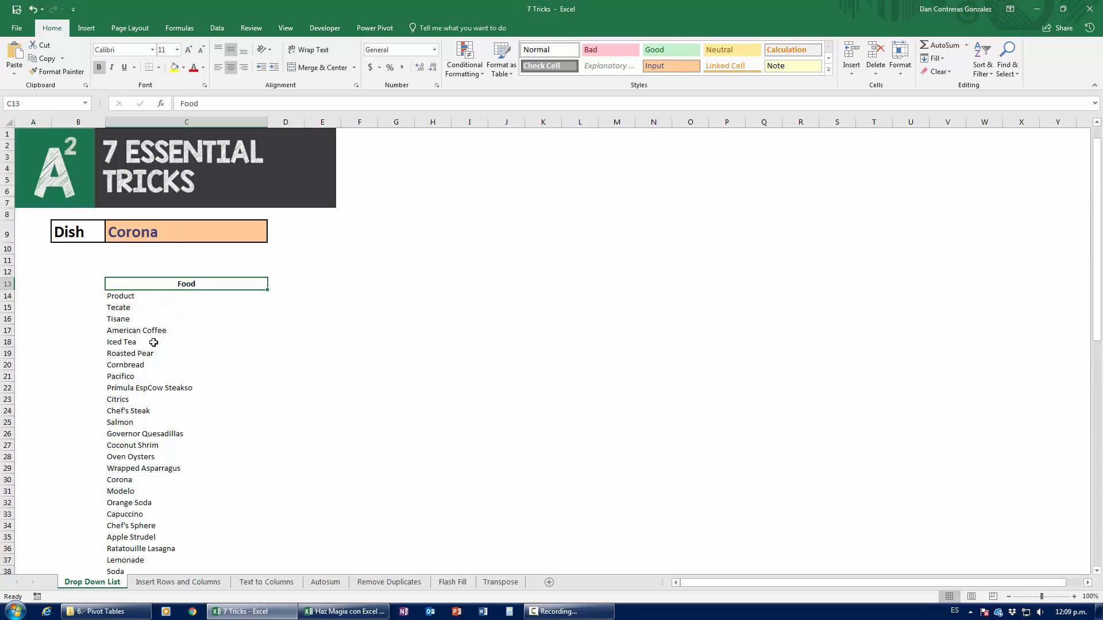
# Remove the list restriction from the Dish cell C9 by allowing any value in Data Validation, and clear its content
pyautogui.click(167, 233)
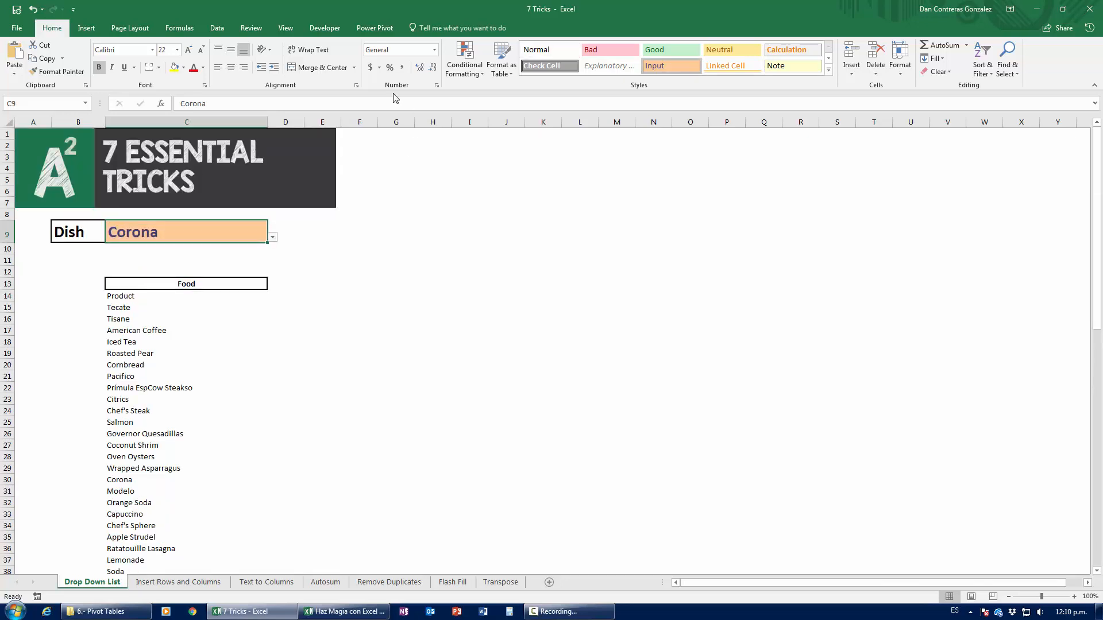
pyautogui.click(223, 27)
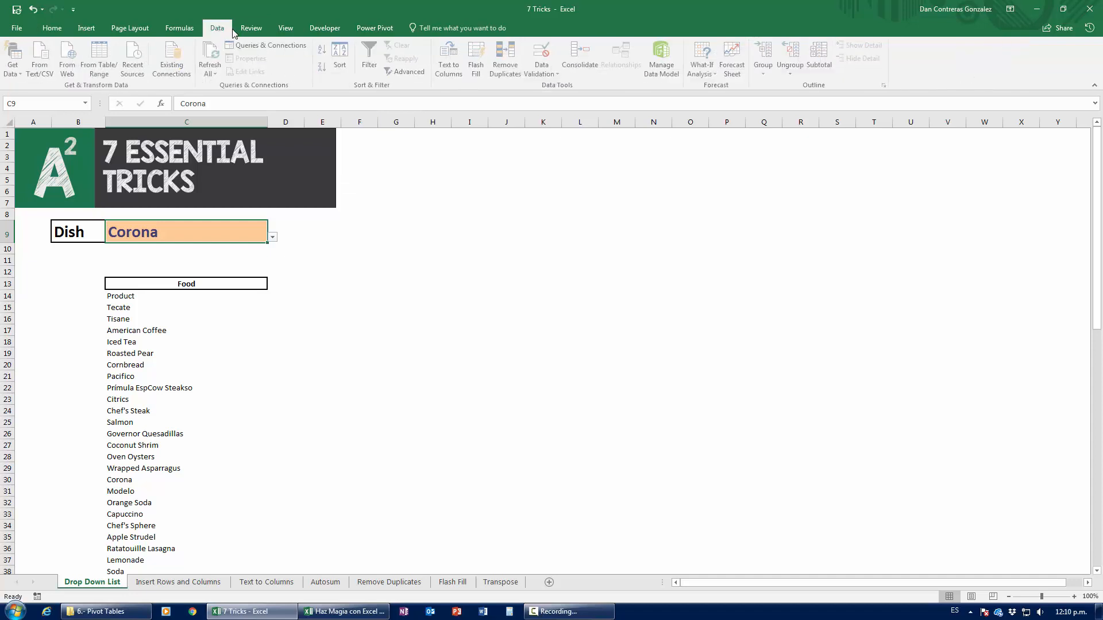
pyautogui.click(550, 56)
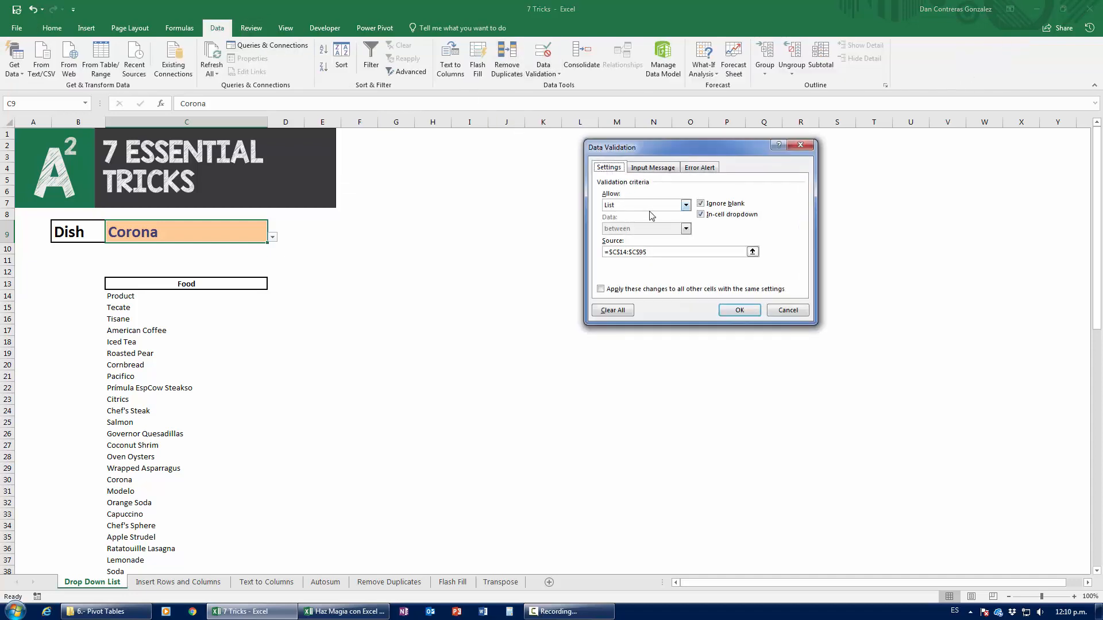
pyautogui.click(642, 205)
pyautogui.click(644, 223)
pyautogui.click(648, 206)
pyautogui.click(646, 222)
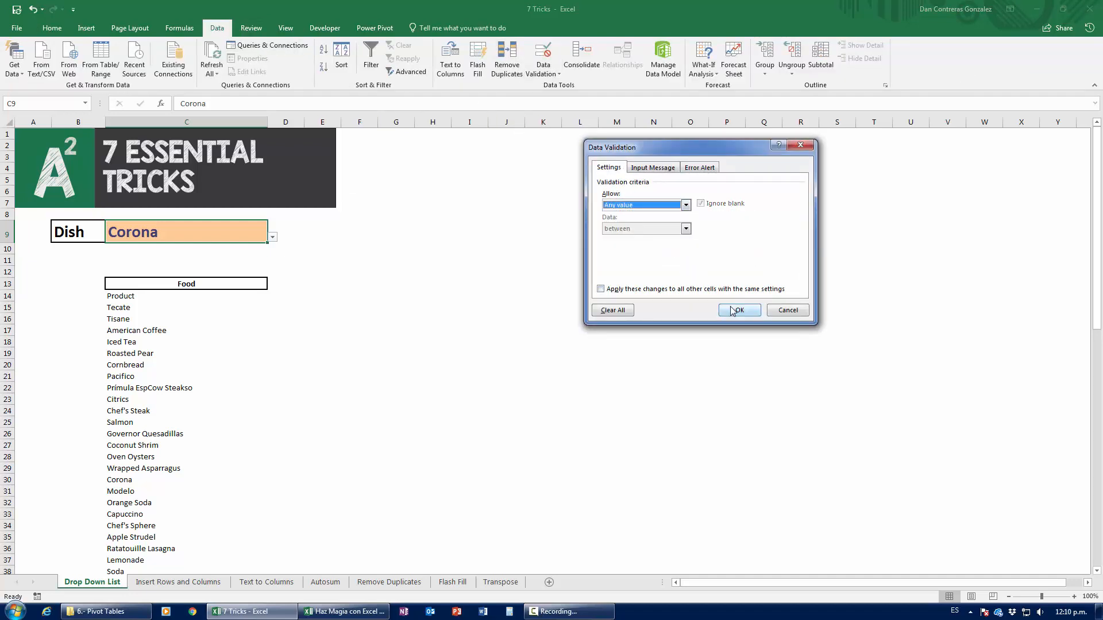
pyautogui.click(739, 310)
pyautogui.press('Delete')
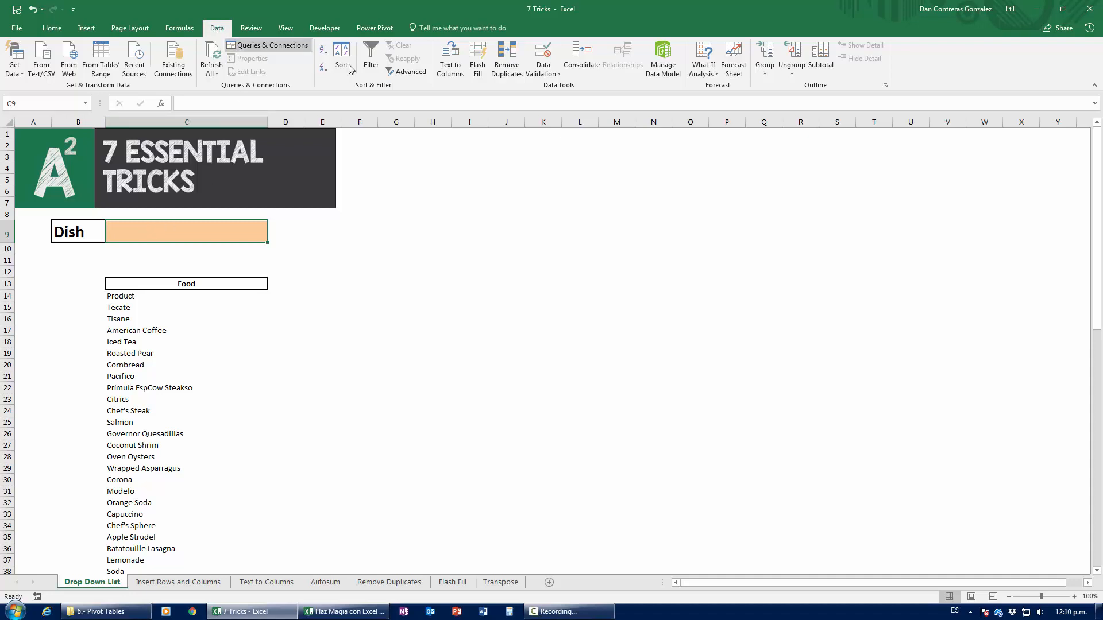
pyautogui.click(547, 54)
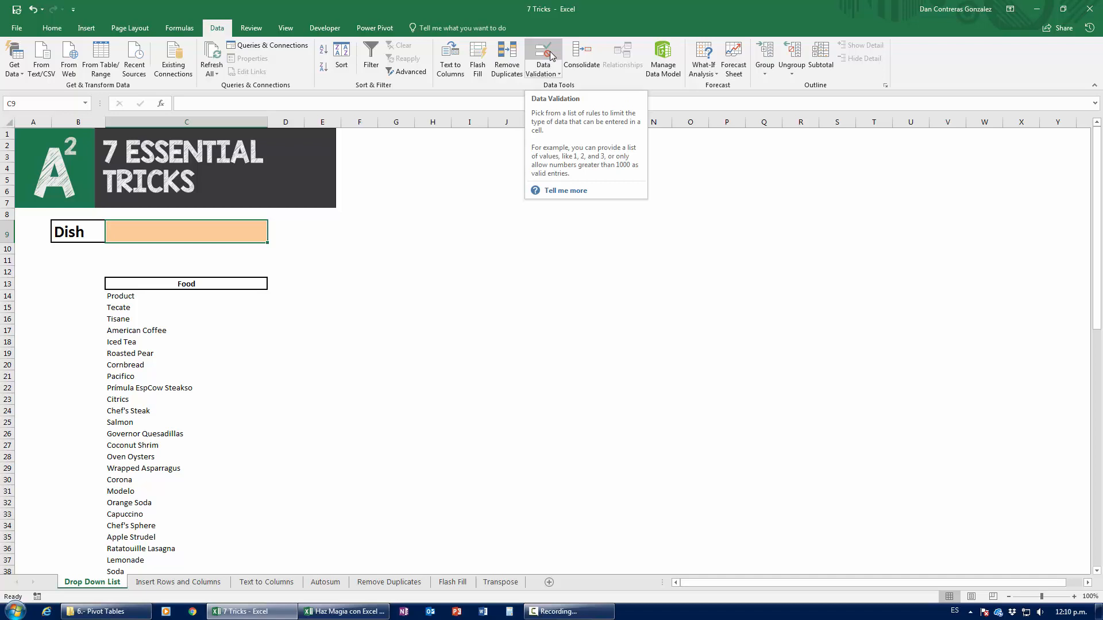
pyautogui.click(551, 55)
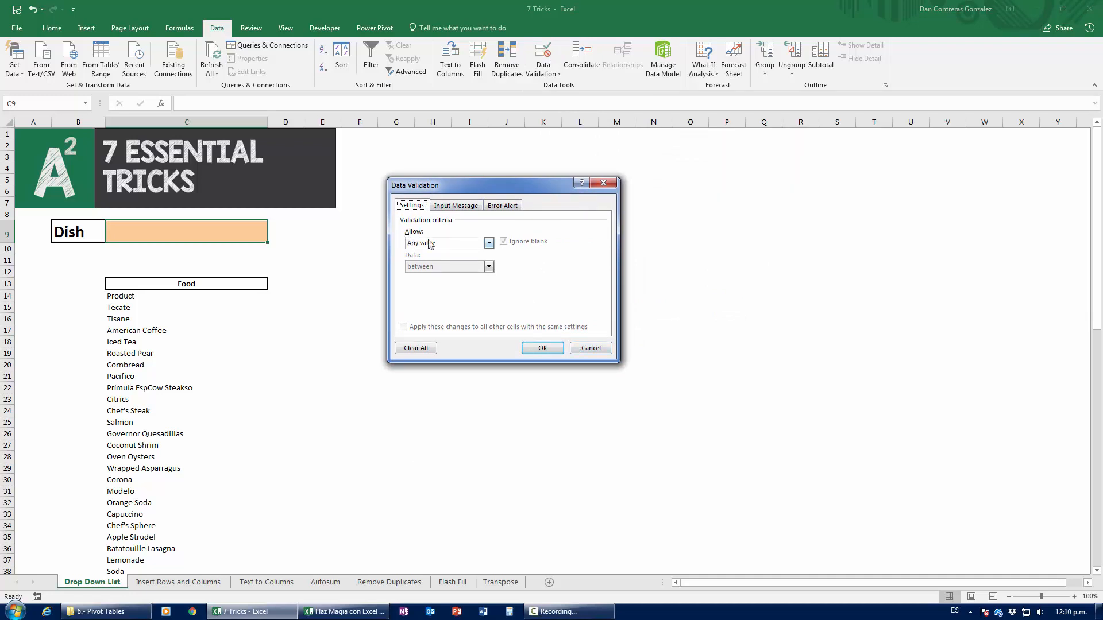
pyautogui.click(600, 347)
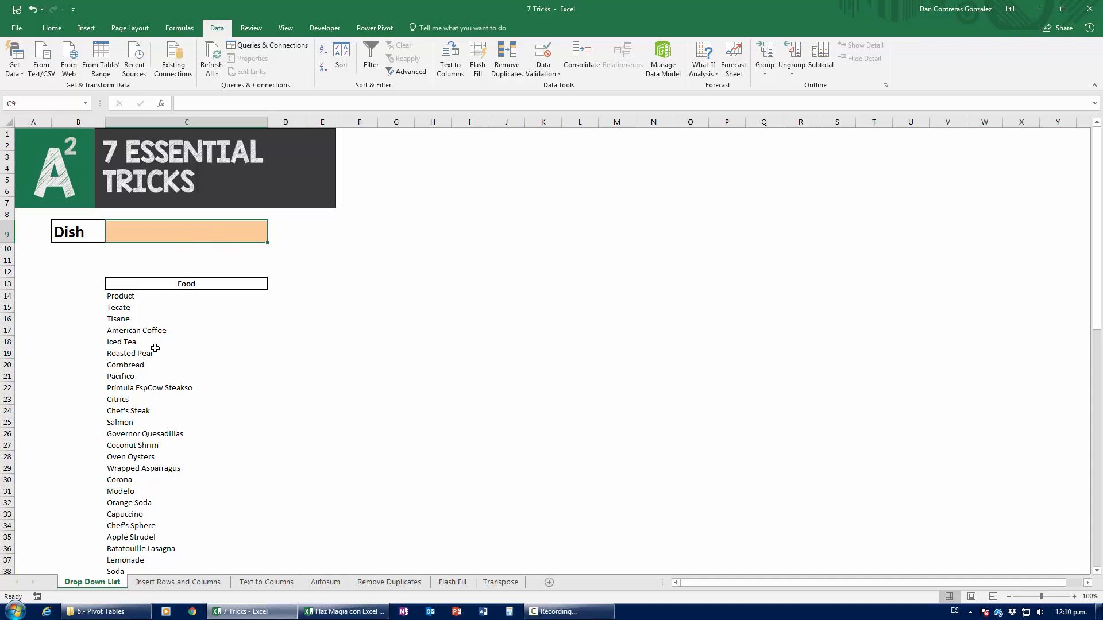
# Try the misspelled entry "Salmonnn" in the unrestricted Dish cell C9, and clear it
pyautogui.write('Sa')
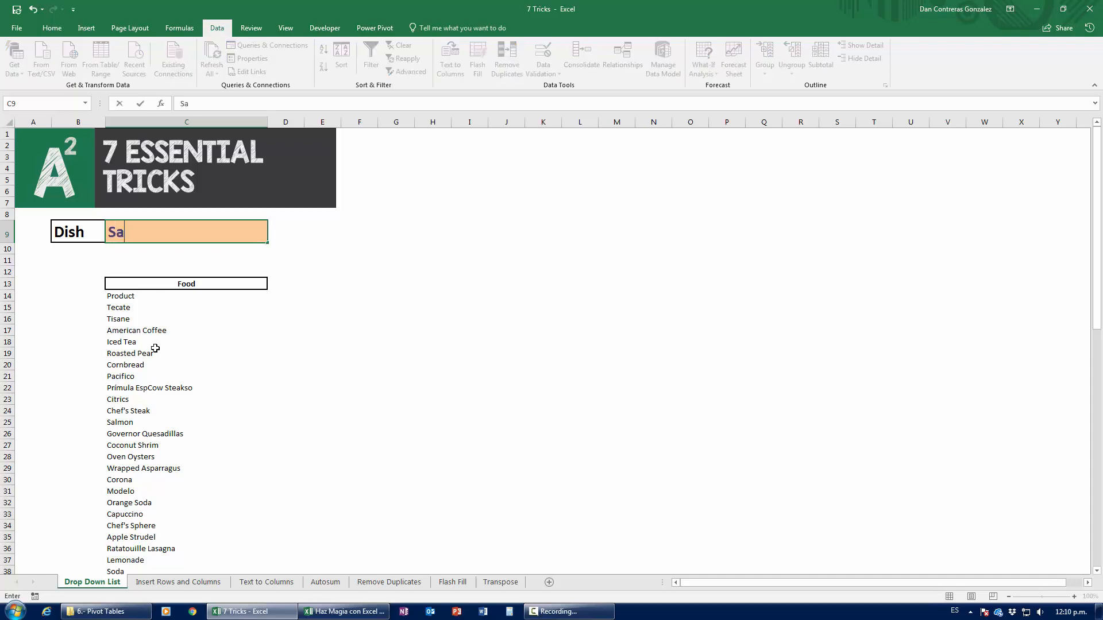
pyautogui.write('lmonnn')
pyautogui.press('Return')
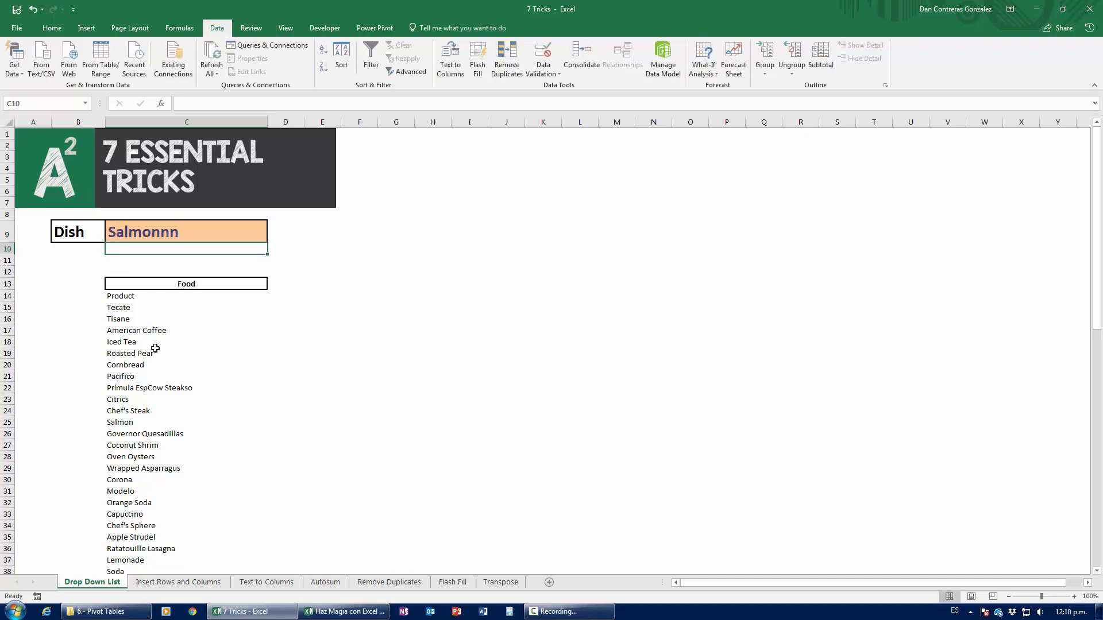
pyautogui.click(205, 234)
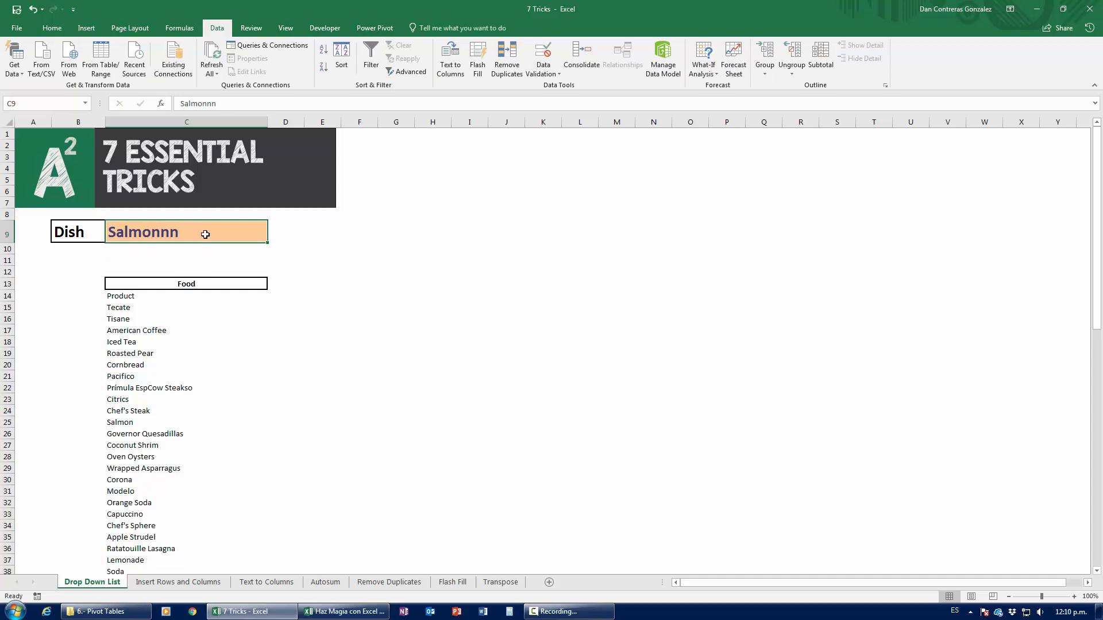
pyautogui.press('Delete')
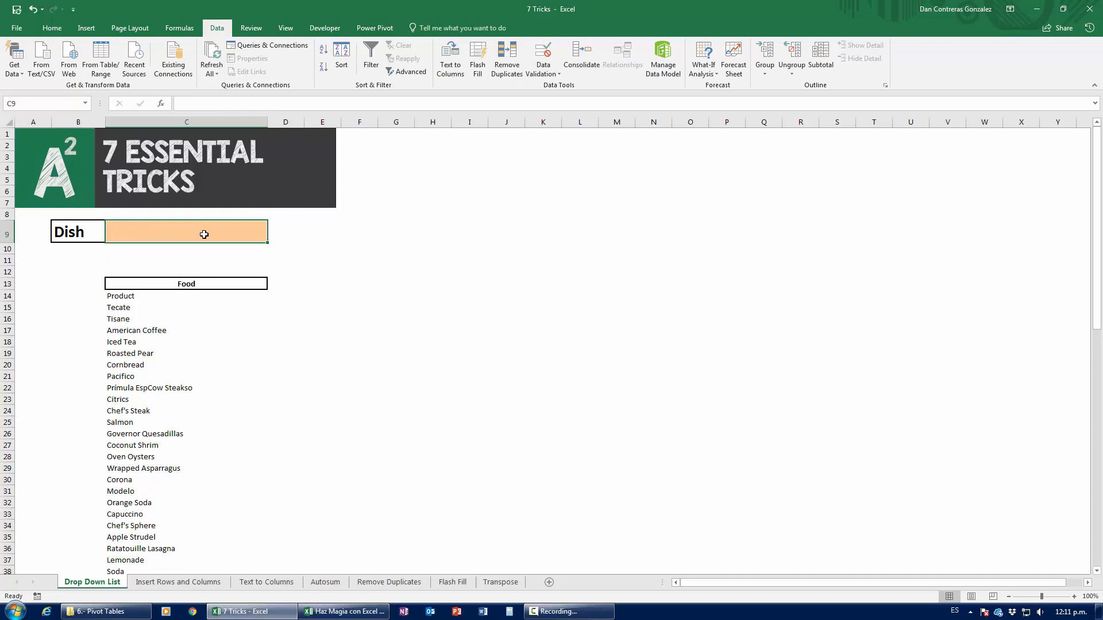
# Try the unlisted dish "Coconut meat" in the Dish cell C9, and clear it
pyautogui.write('Coco')
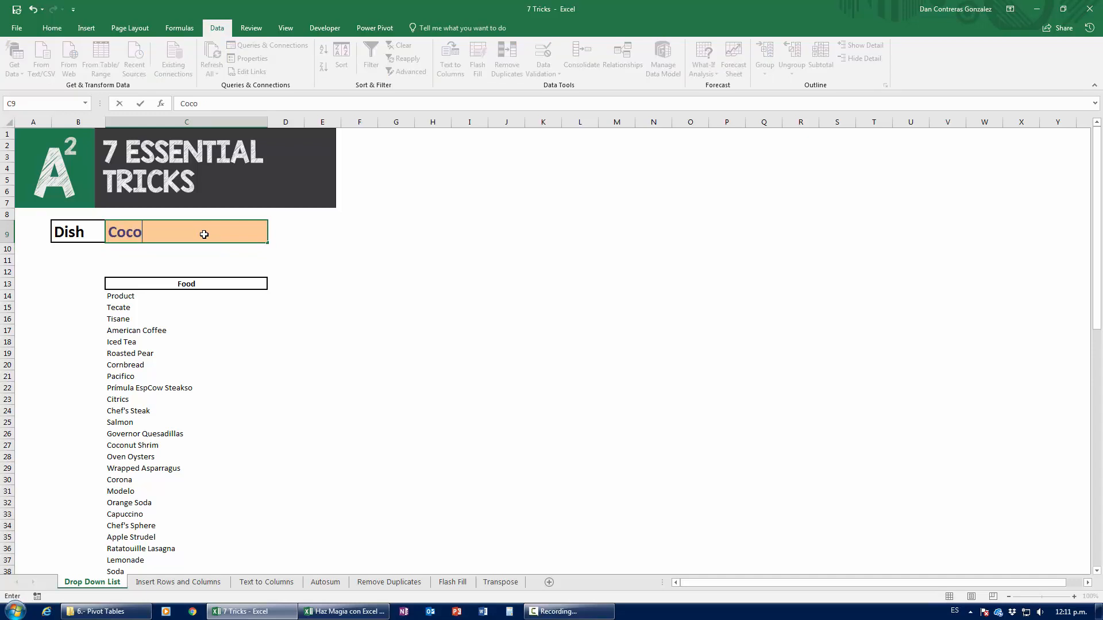
pyautogui.write('nut meat')
pyautogui.press('Return')
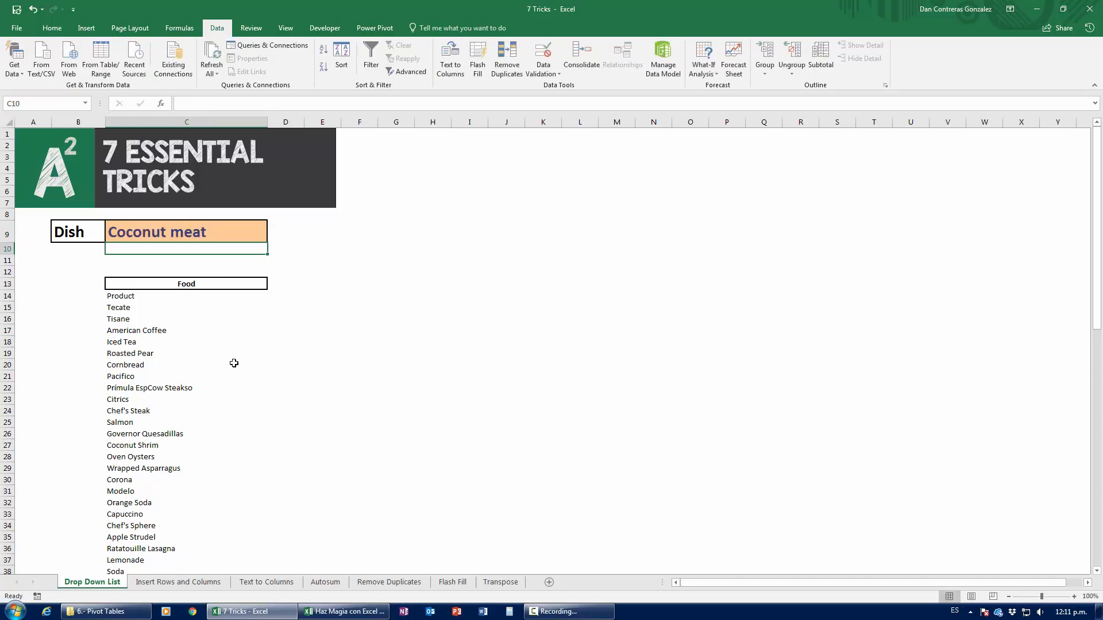
pyautogui.click(187, 235)
pyautogui.press('Delete')
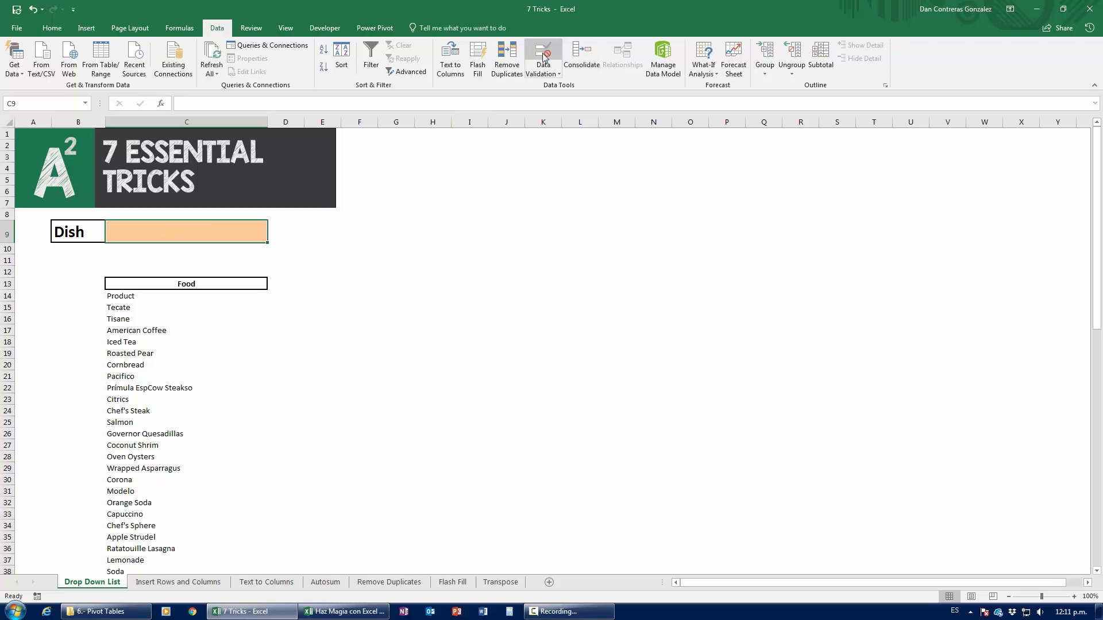
# Apply List data validation to the Dish cell C9 with the food entries =$C$14:$C$82 as the source
pyautogui.click(542, 57)
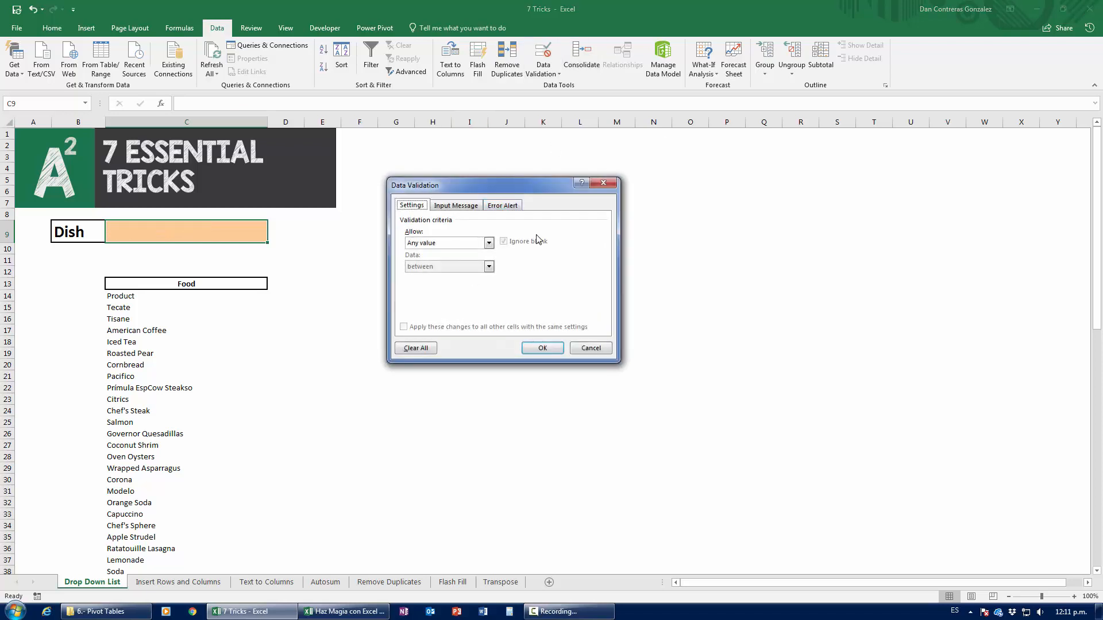
pyautogui.click(447, 246)
pyautogui.click(423, 282)
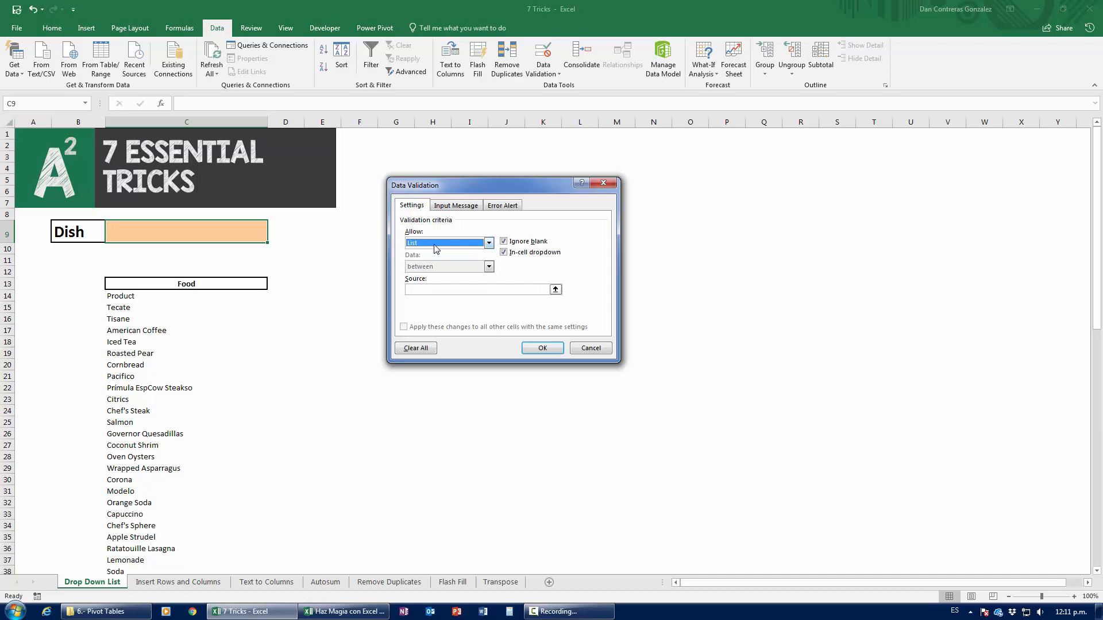
pyautogui.click(450, 290)
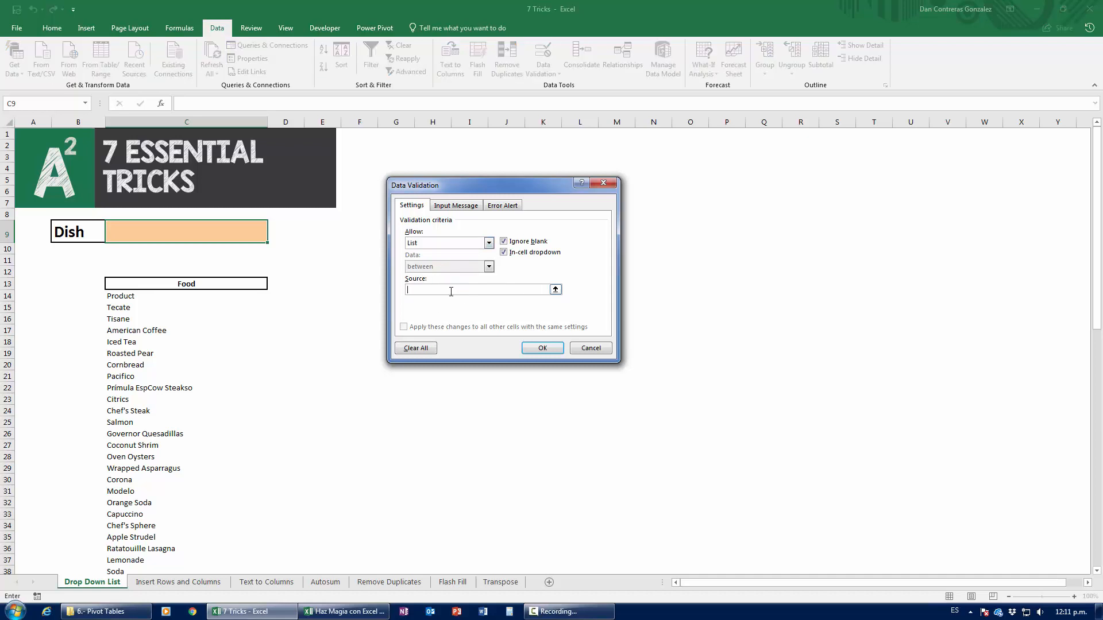
pyautogui.click(182, 295)
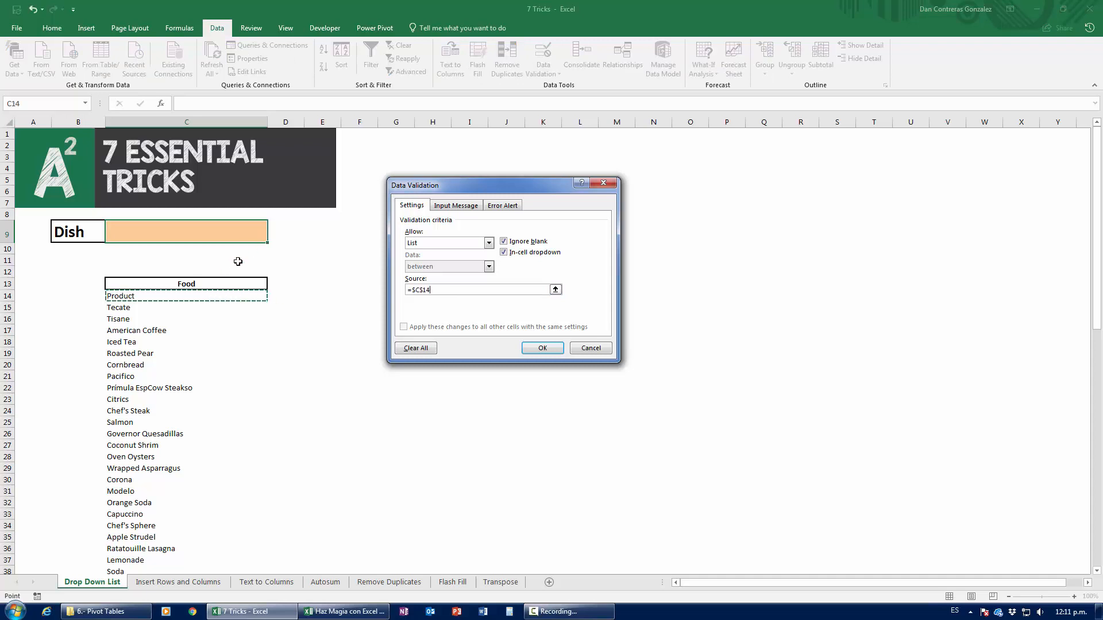
pyautogui.hotkey('ctrl', 'shift', 'Down')
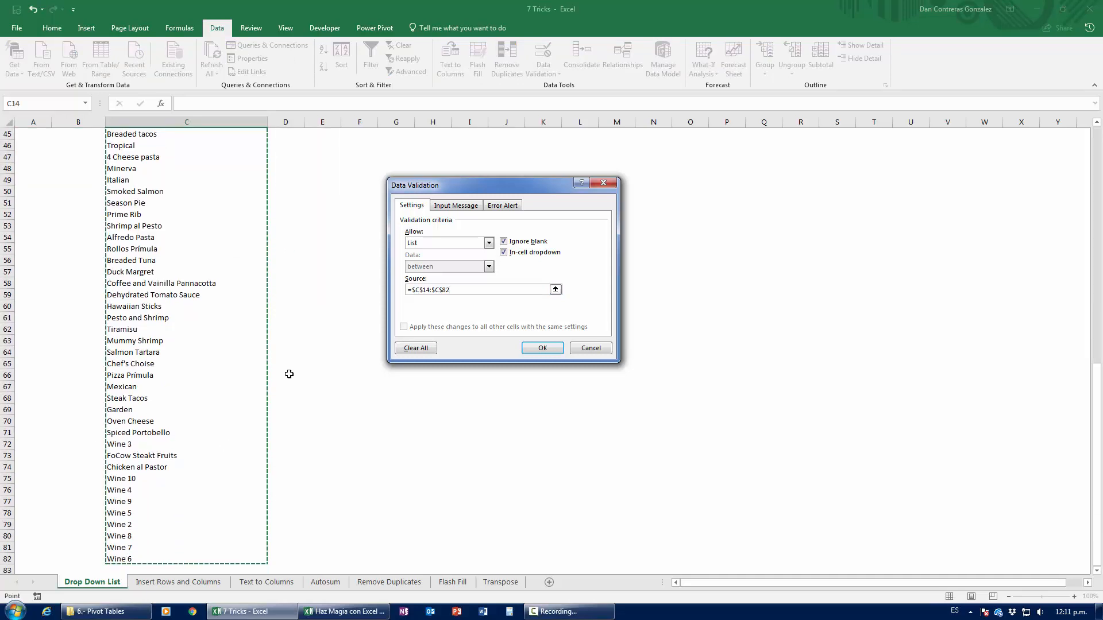
pyautogui.click(542, 347)
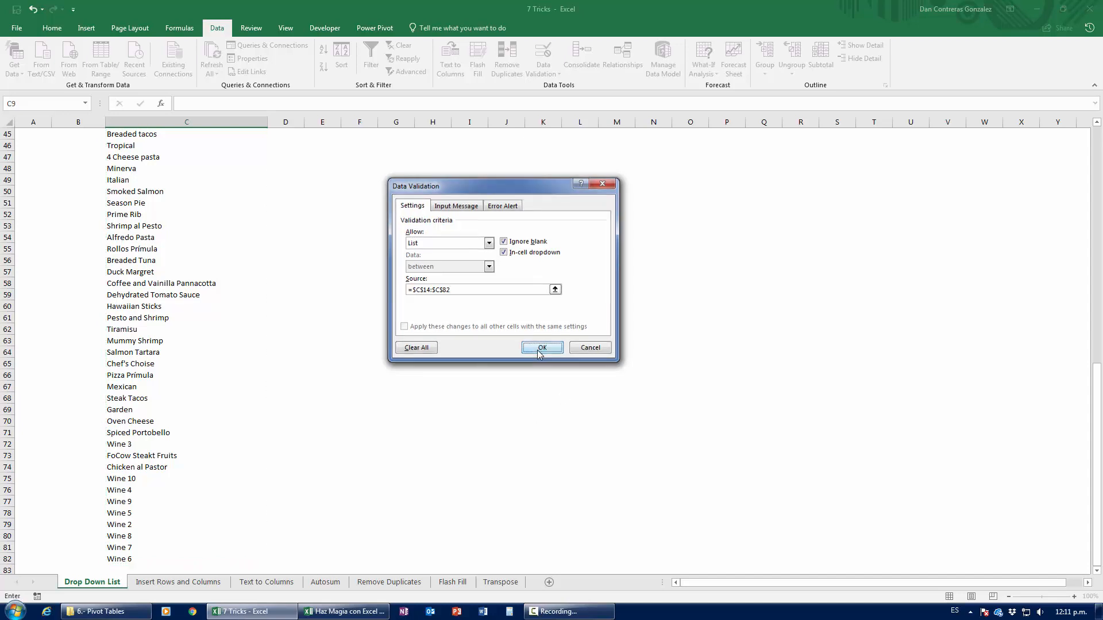
# Return to the Dish cell C9 and examine the entries offered by its drop-down list
pyautogui.click(169, 263)
pyautogui.hotkey('ctrl', 'Up')
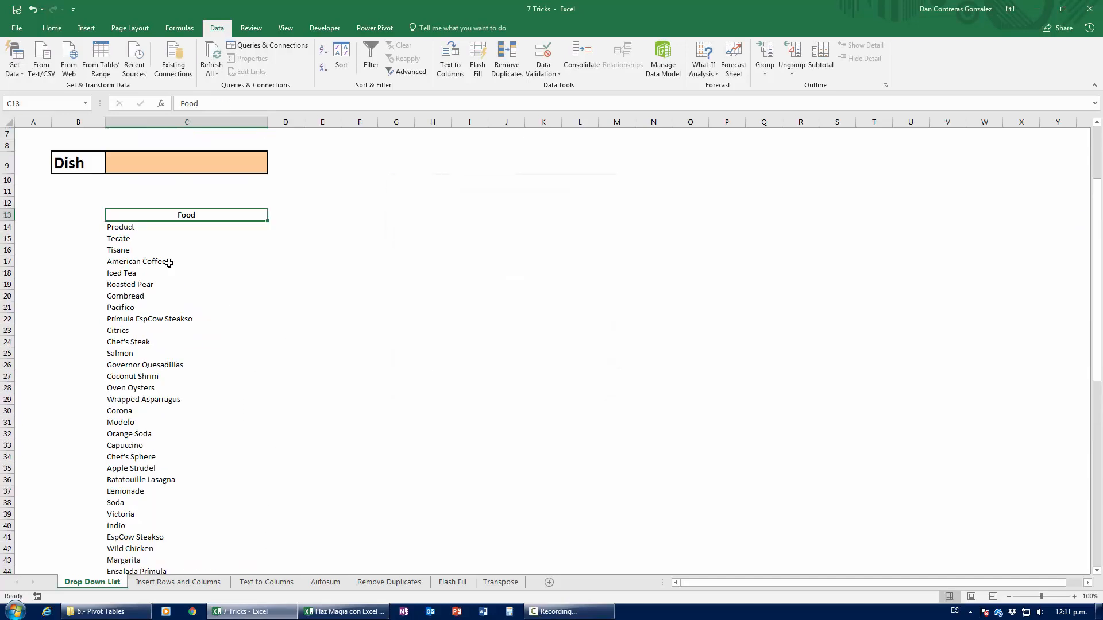
pyautogui.click(157, 235)
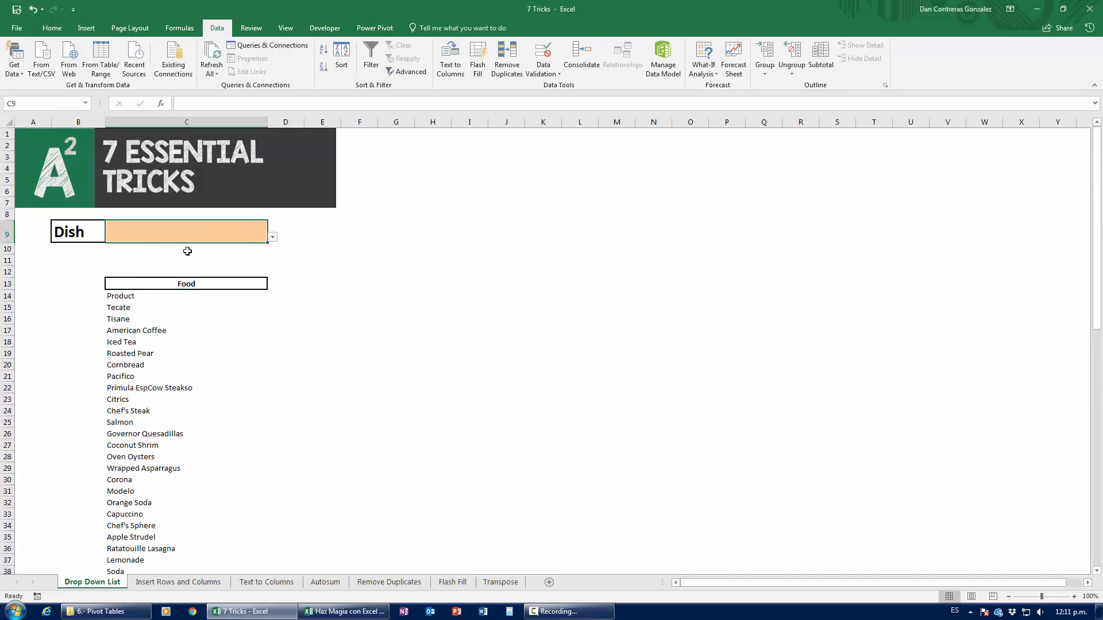
pyautogui.click(272, 237)
pyautogui.moveTo(270, 258)
pyautogui.mouseDown()
pyautogui.moveTo(272, 250)
pyautogui.moveTo(279, 290)
pyautogui.moveTo(272, 252)
pyautogui.mouseUp()
pyautogui.click(256, 236)
pyautogui.click(258, 316)
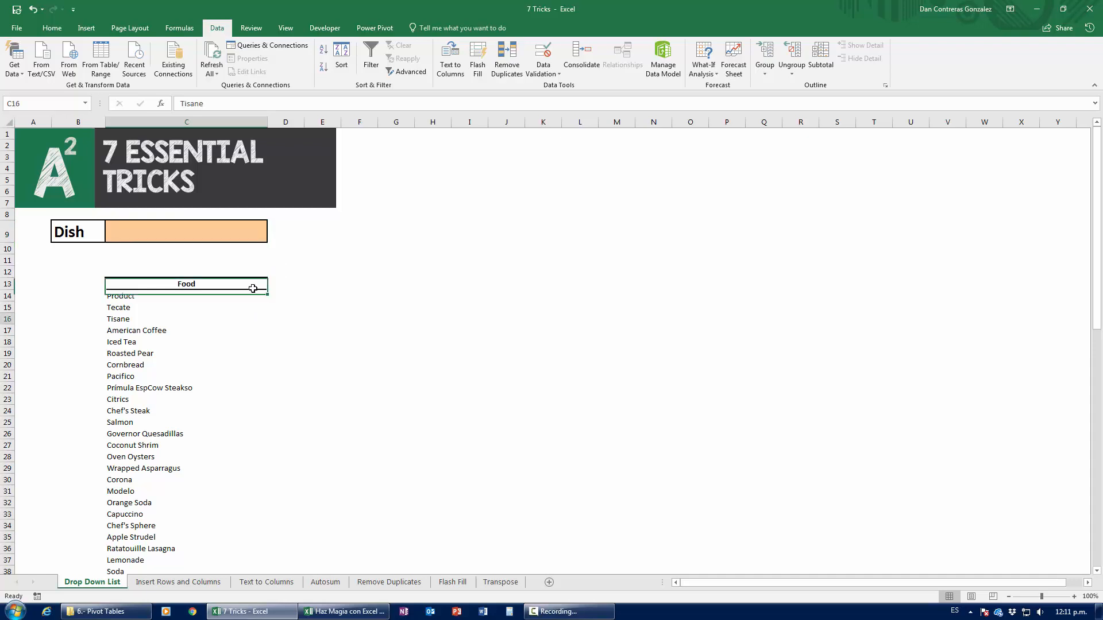
pyautogui.click(237, 235)
pyautogui.click(272, 236)
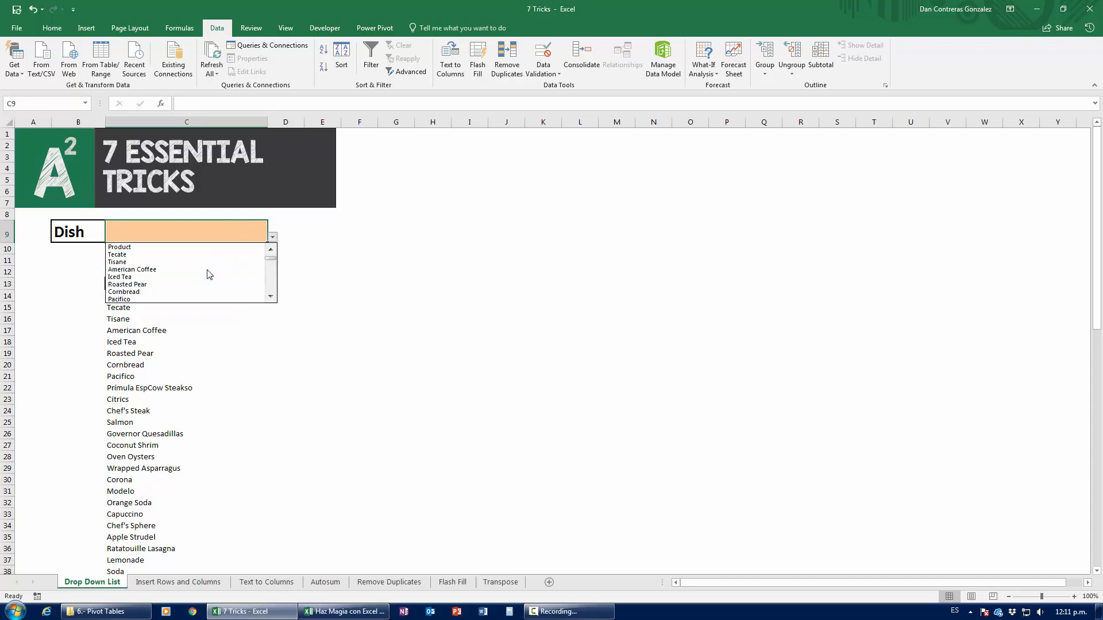
# Choose Breaded tacos and 4 Cheese pasta in turn from the Dish cell C9's drop-down list, and clear the cell
pyautogui.click(208, 235)
pyautogui.click(272, 236)
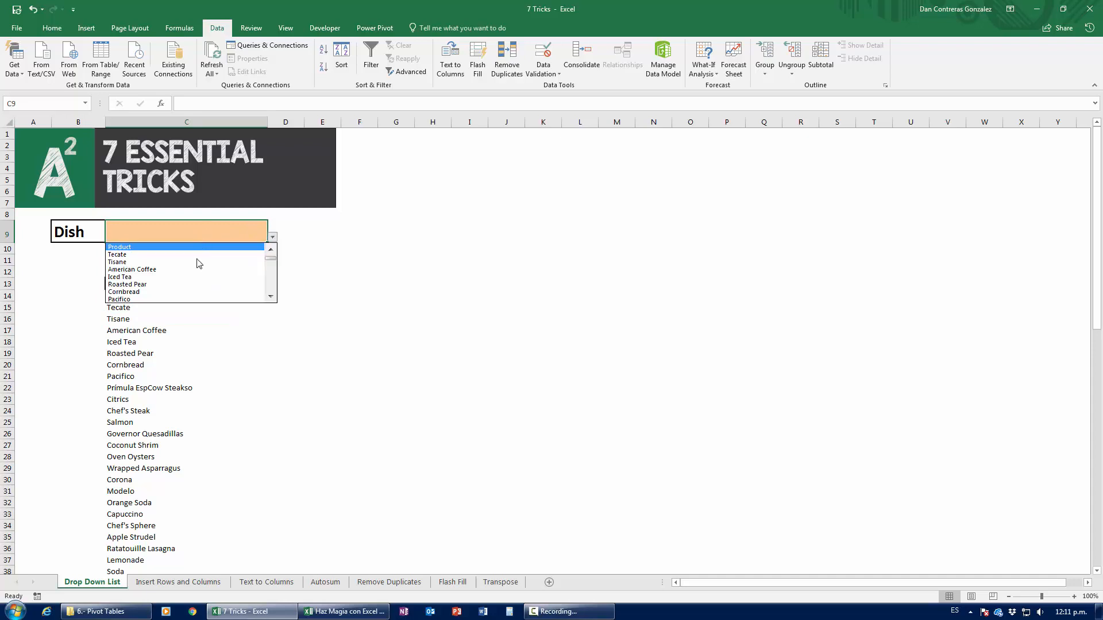
pyautogui.scroll(-5, 184, 284)
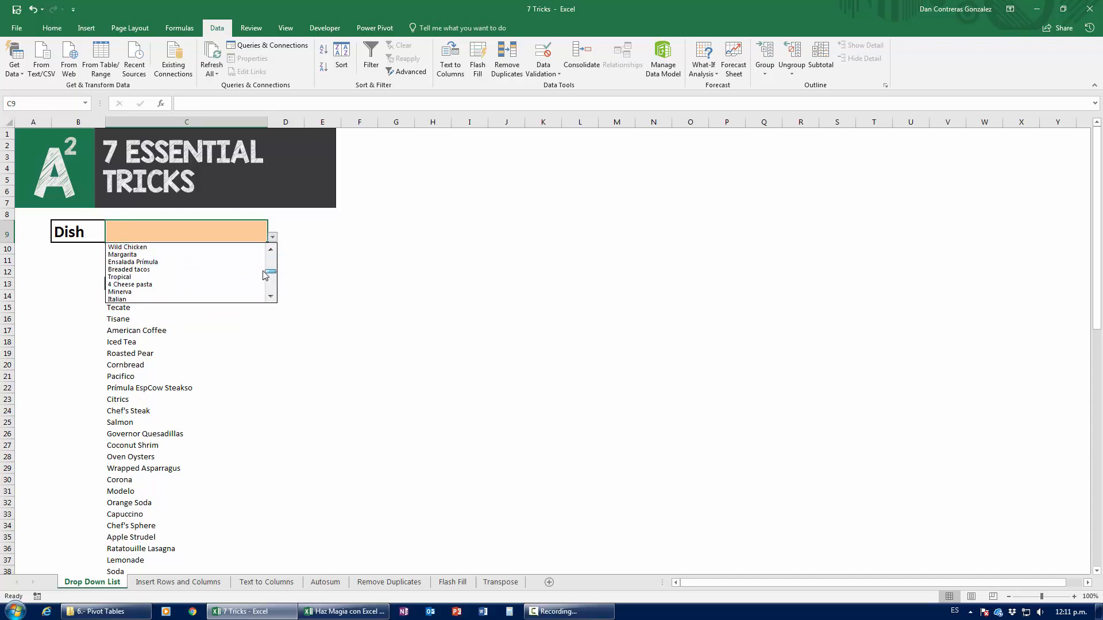
pyautogui.click(224, 270)
pyautogui.click(272, 236)
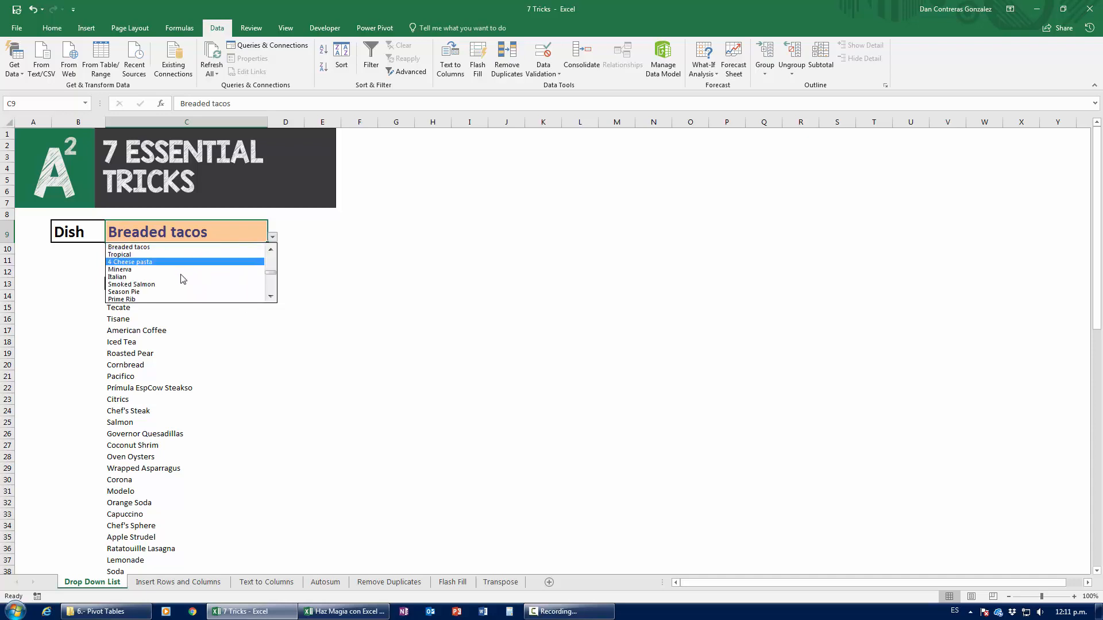
pyautogui.click(155, 263)
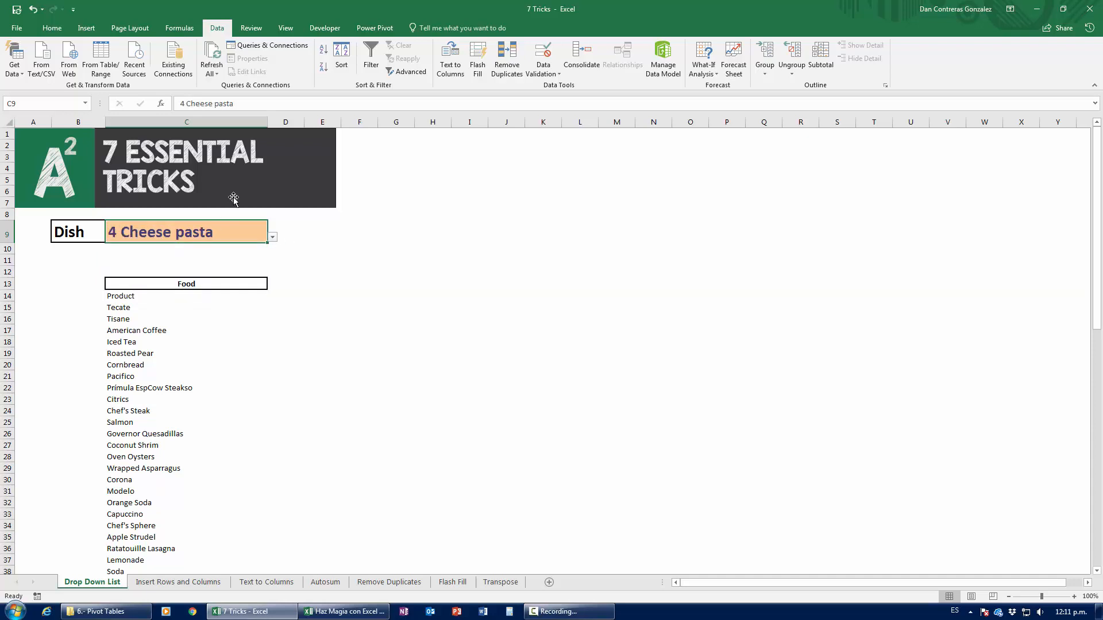
pyautogui.press('Delete')
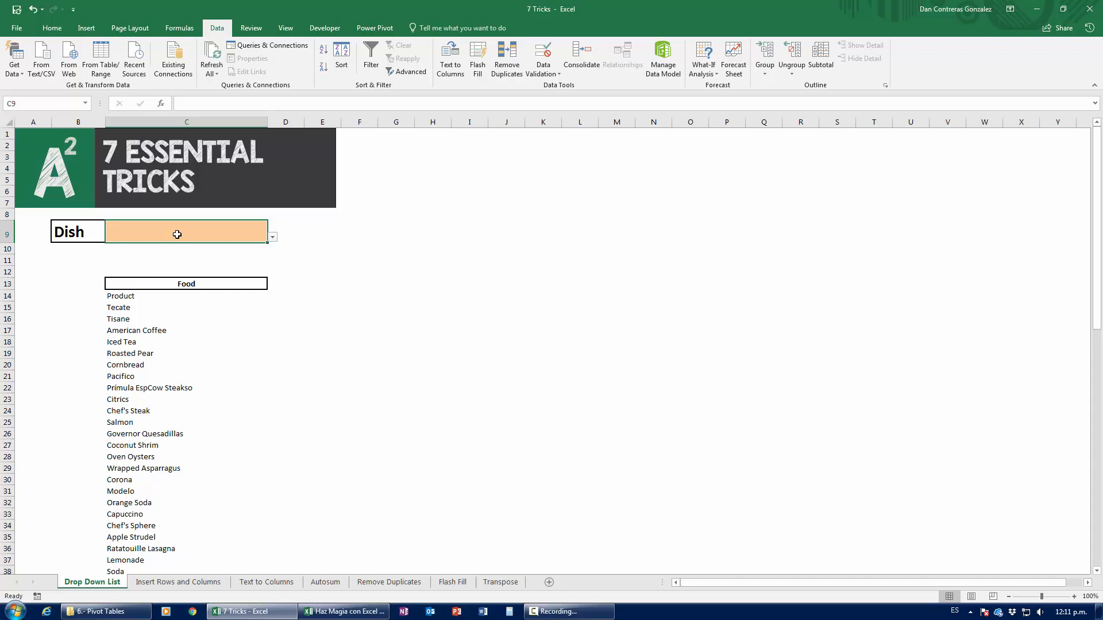
# Try the misspelled entry "Conbreab" in the validated Dish cell C9, and cancel it
pyautogui.write('Con')
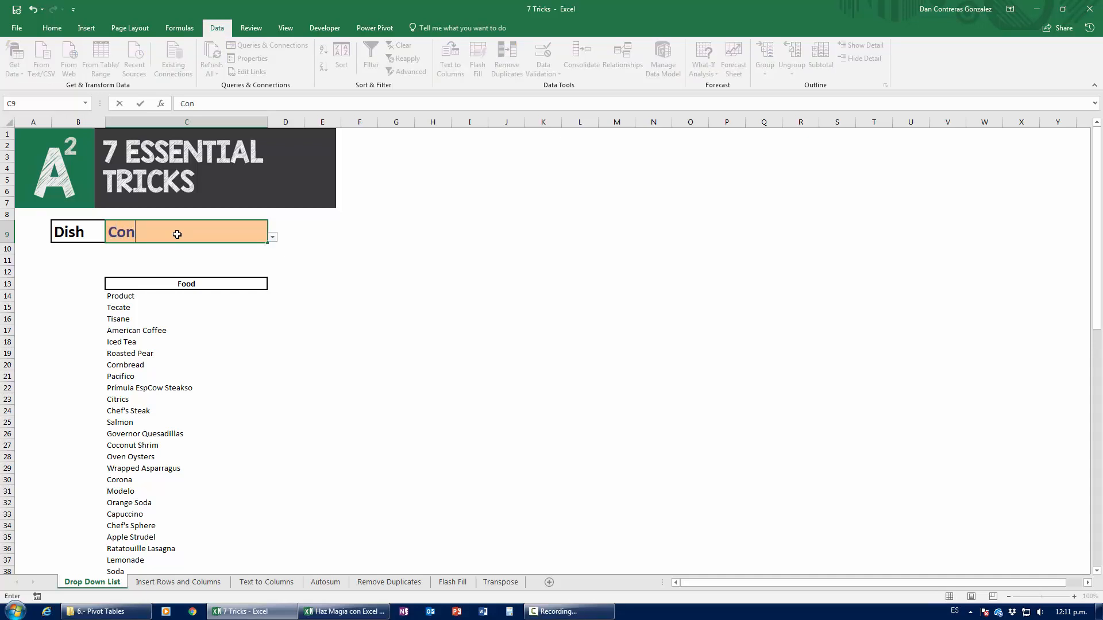
pyautogui.write('breab')
pyautogui.press('Return')
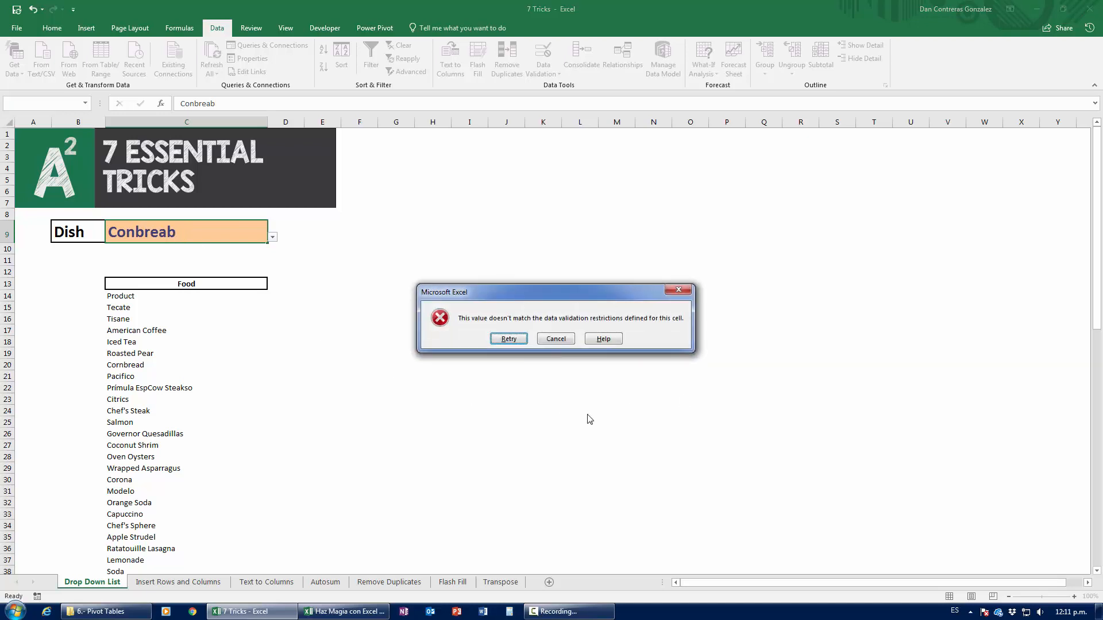
pyautogui.click(567, 339)
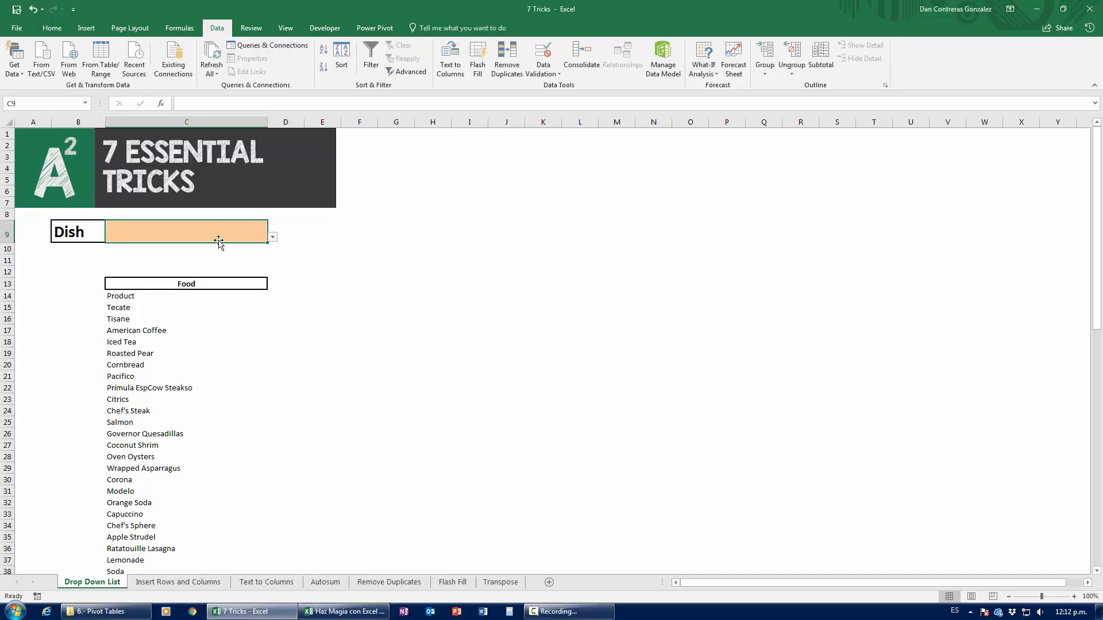
# Try the unlisted dish "Human Heart" in the validated Dish cell C9, and cancel it
pyautogui.write('Human Heart')
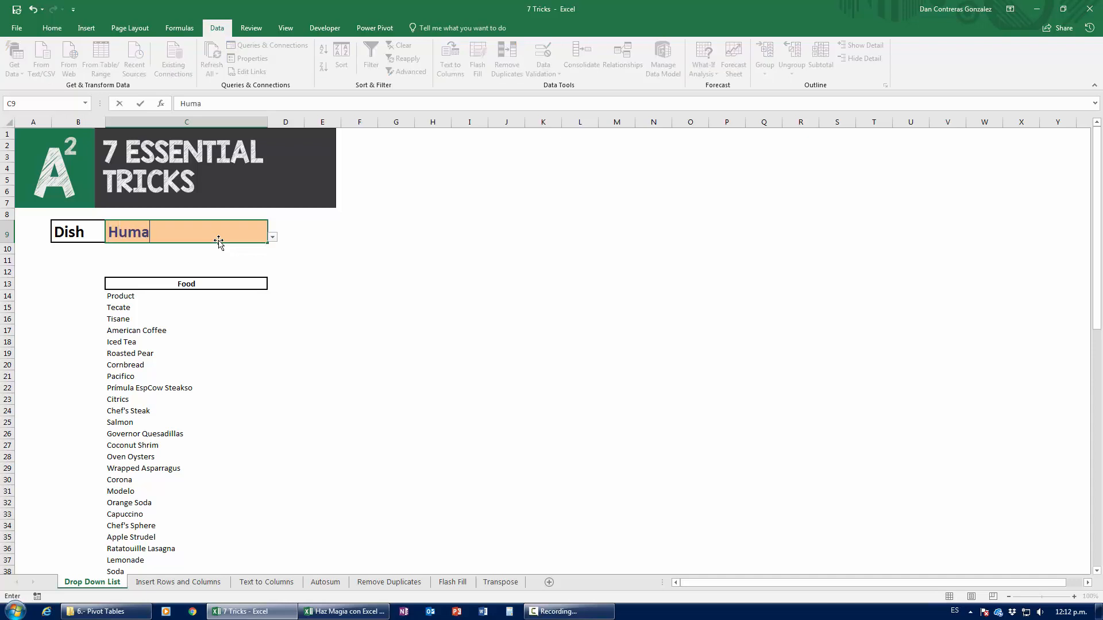
pyautogui.press('Return')
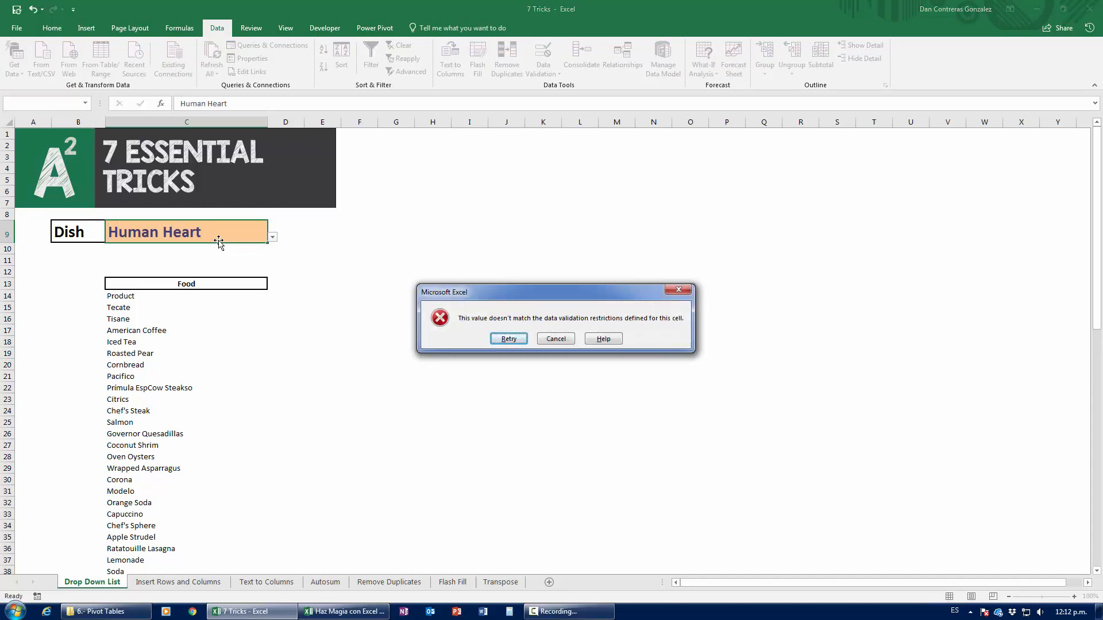
pyautogui.click(565, 341)
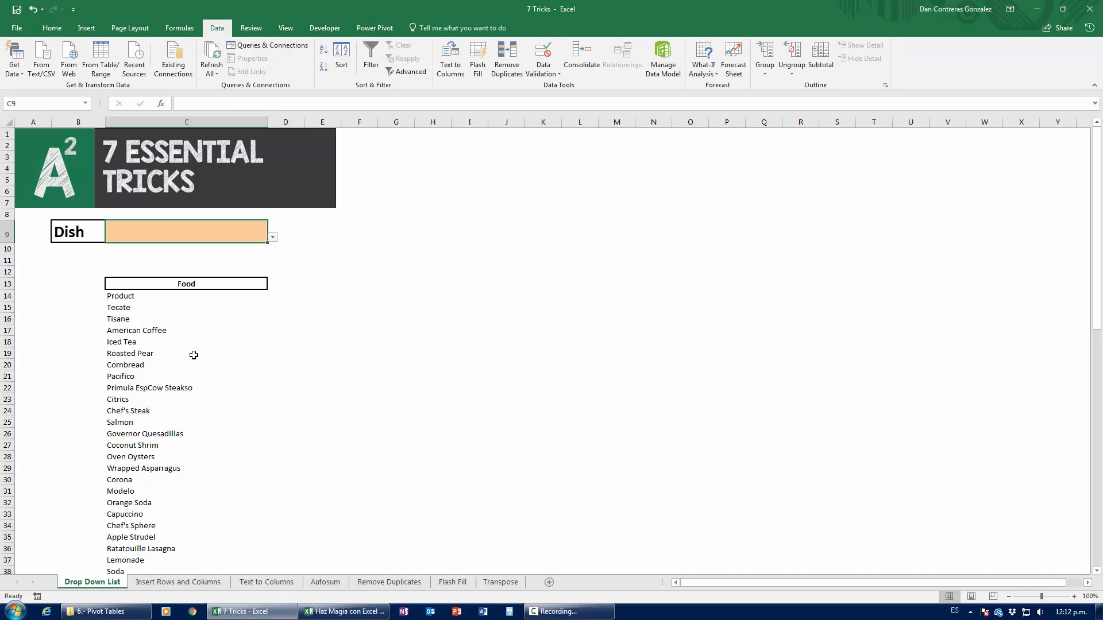
# Enter the sample company name variants "Chedraui", "Chedraui Inc" and "Shedraui" in cells G12 to G14
pyautogui.click(358, 284)
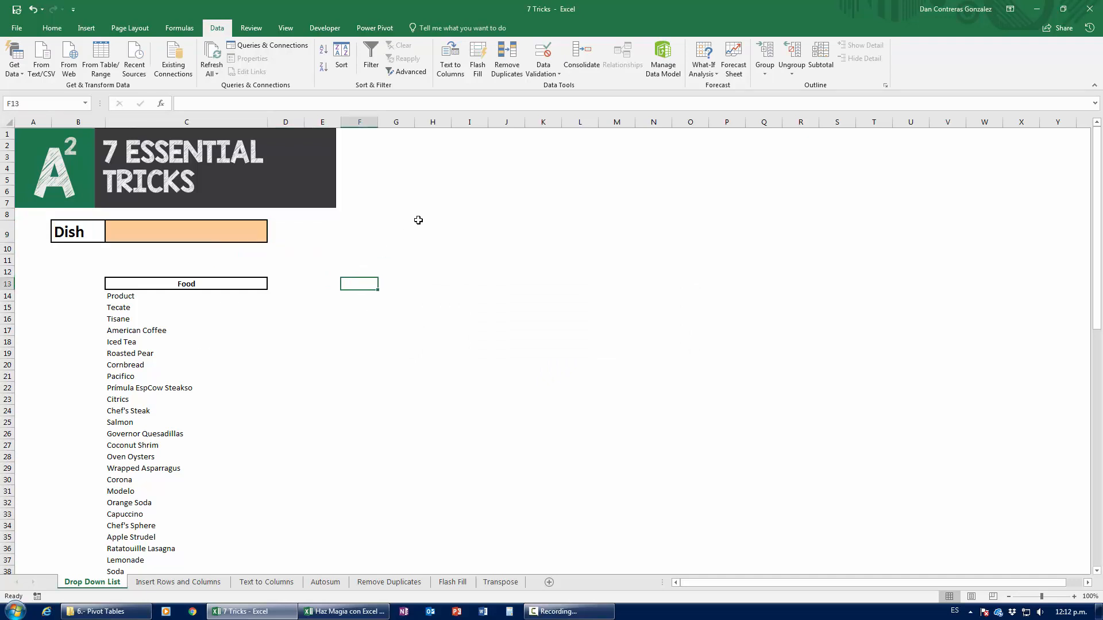
pyautogui.press('Right')
pyautogui.press('Up')
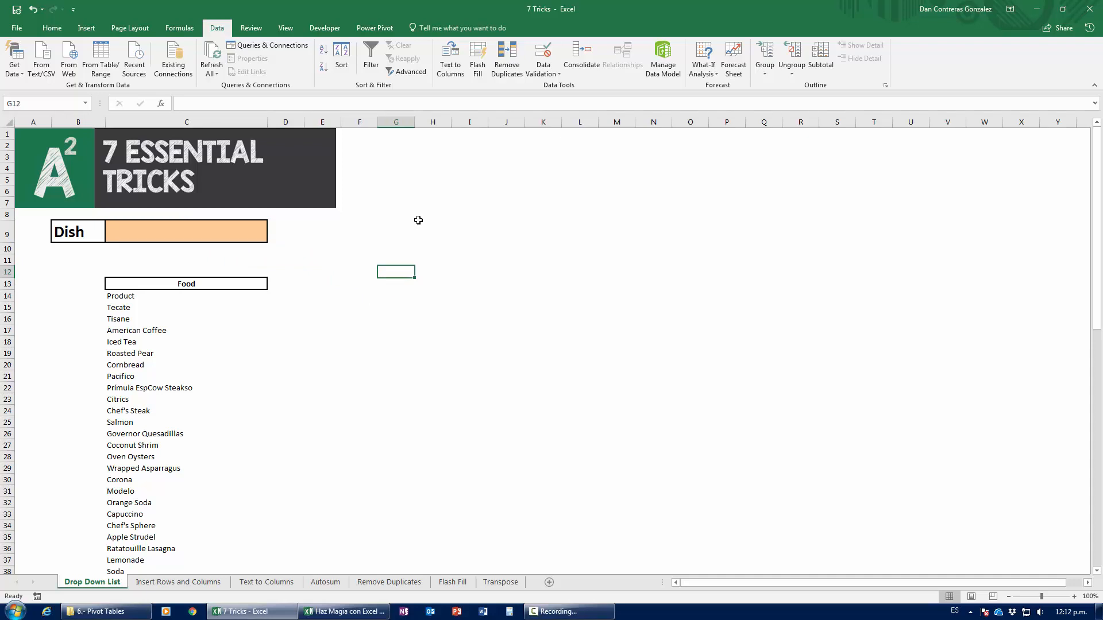
pyautogui.write('Chedraui')
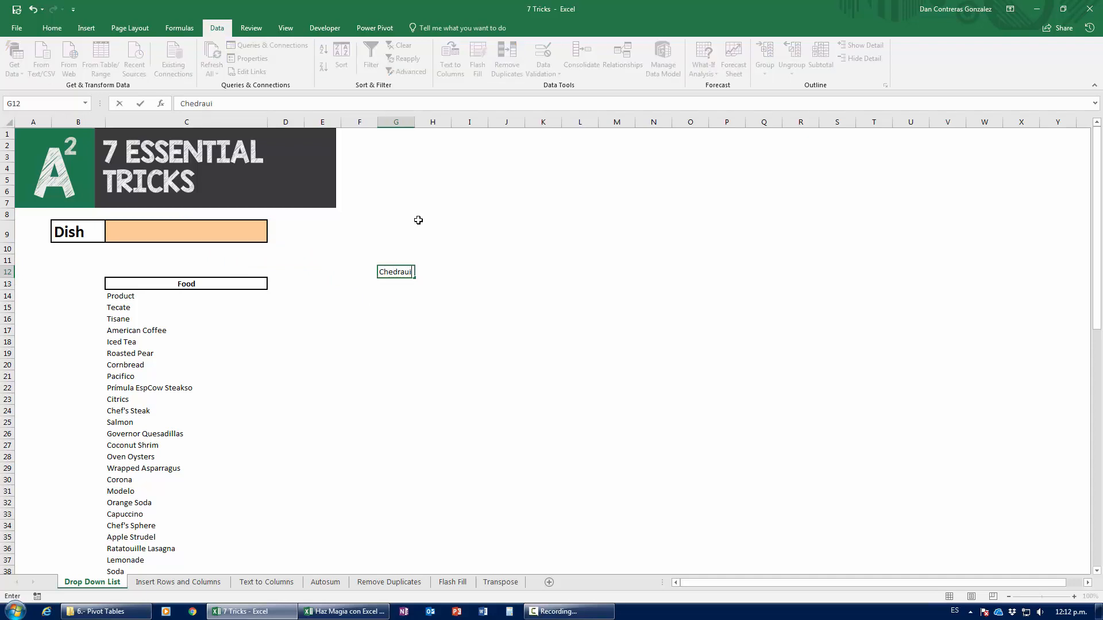
pyautogui.press('Return')
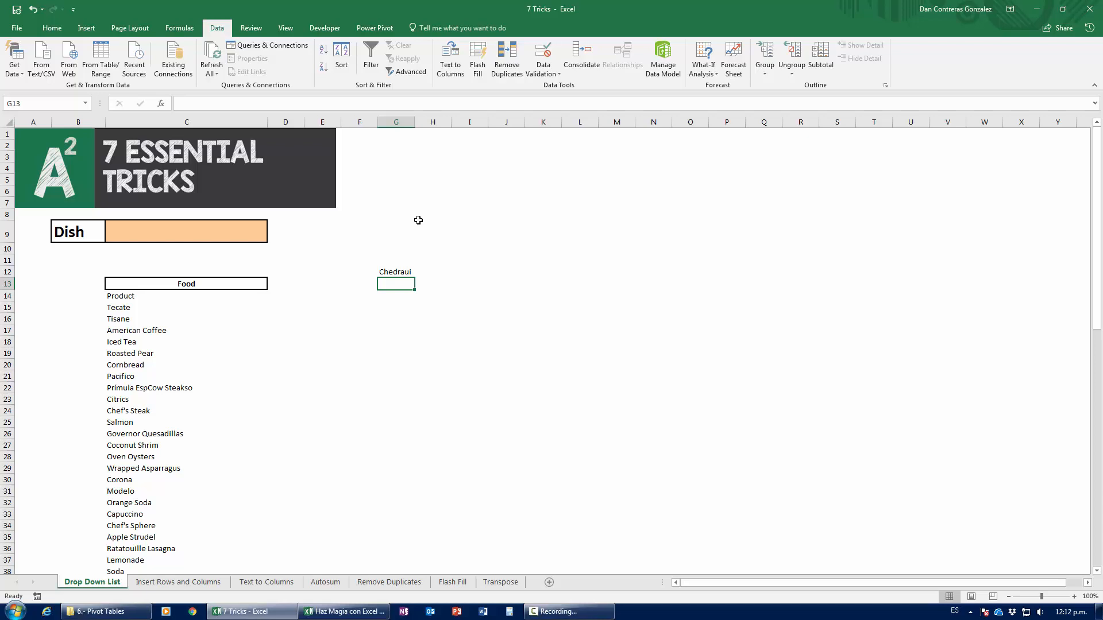
pyautogui.write('Chedraui')
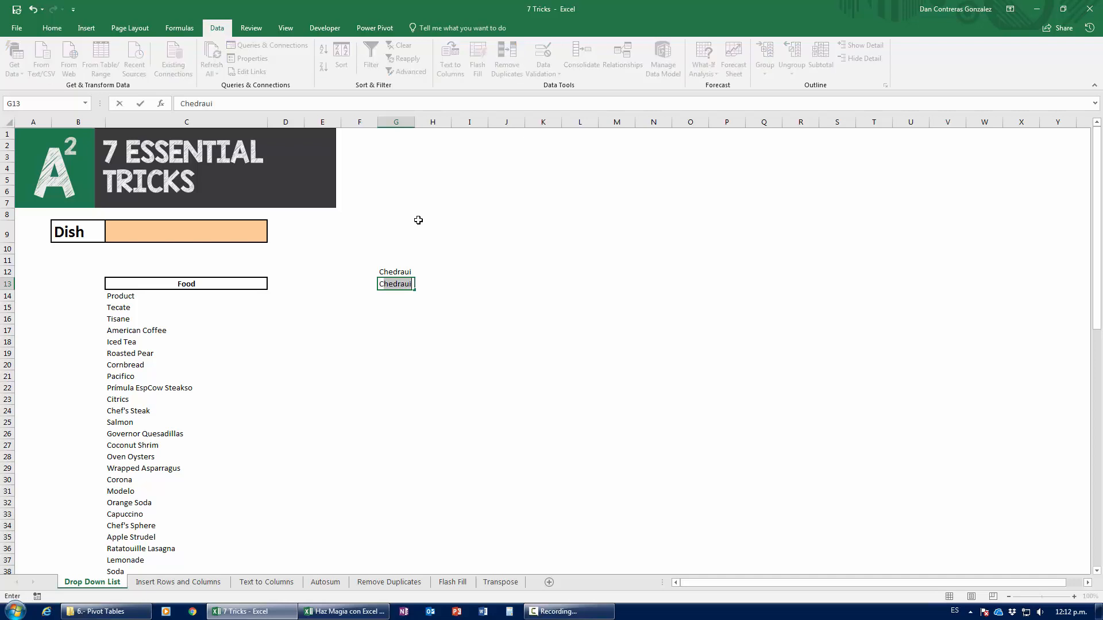
pyautogui.write(' Inc')
pyautogui.press('Return')
pyautogui.write('Shedraui')
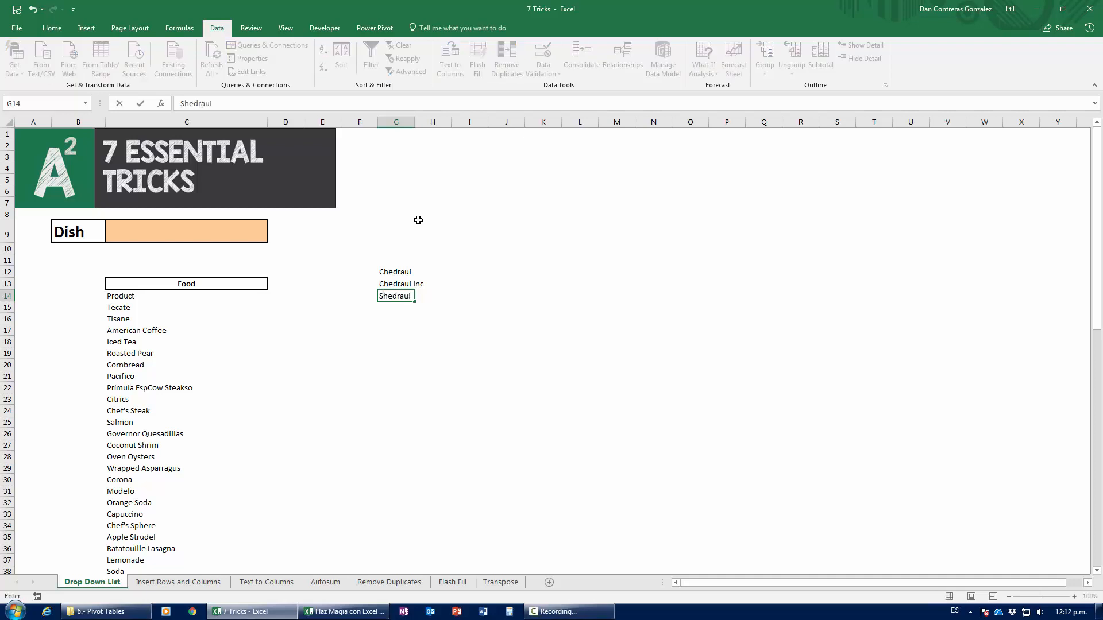
pyautogui.press('Return')
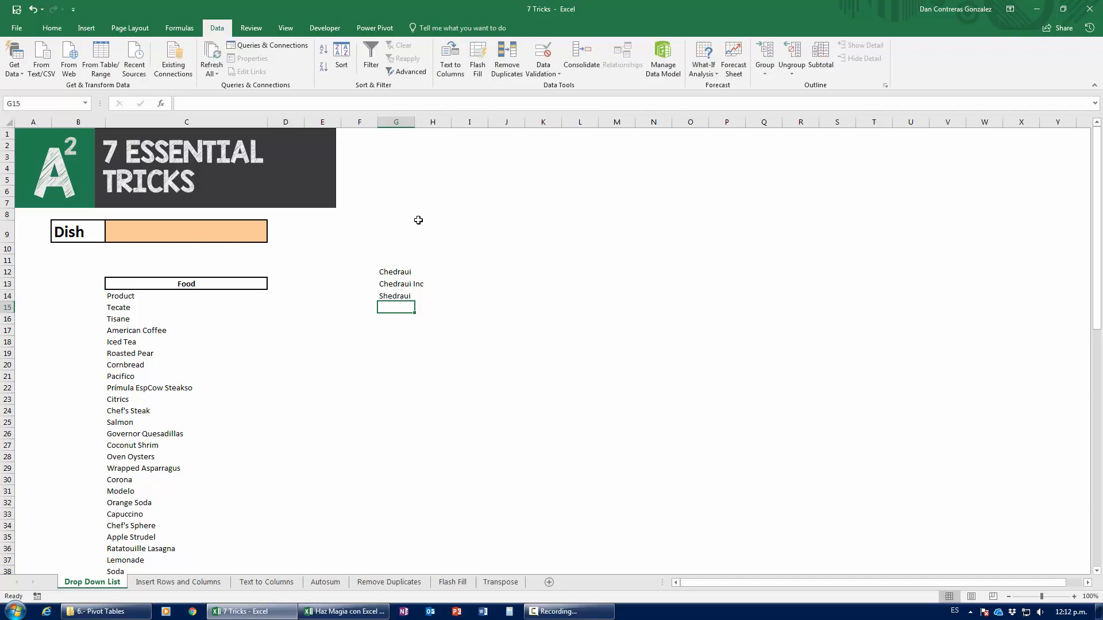
# Add the variant "Chedraui Inc." in cell G15, and compare the four company names in G12:G15
pyautogui.write('Sher')
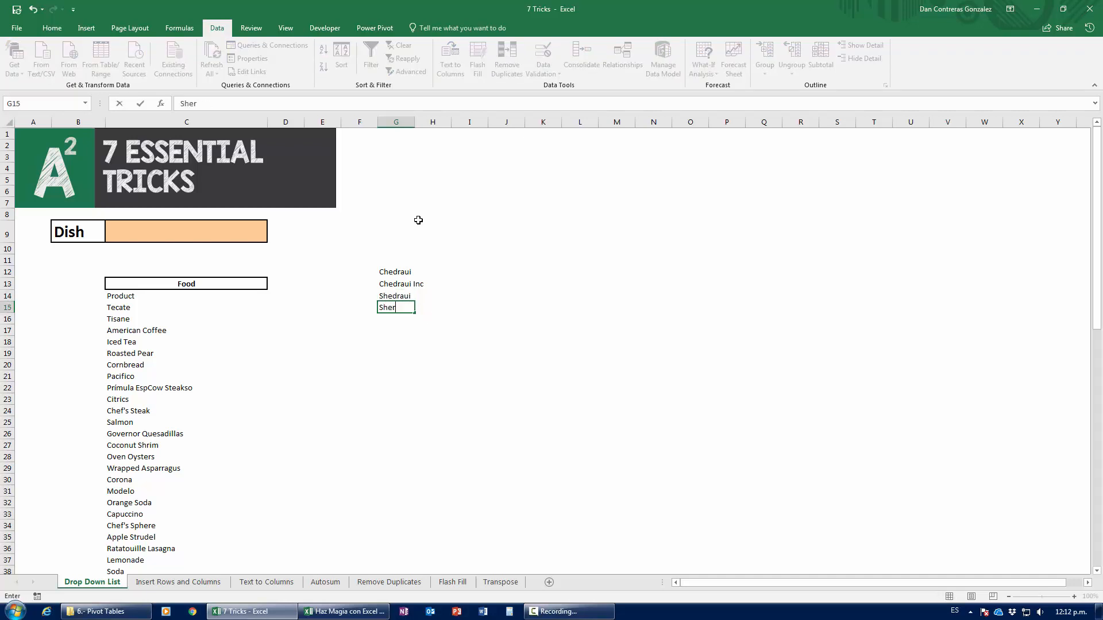
pyautogui.press('BackSpace')
pyautogui.press('BackSpace')
pyautogui.press('BackSpace')
pyautogui.write('Chedr')
pyautogui.press('BackSpace')
pyautogui.press('BackSpace')
pyautogui.press('BackSpace')
pyautogui.press('BackSpace')
pyautogui.write('hedraui Inc.')
pyautogui.press('Return')
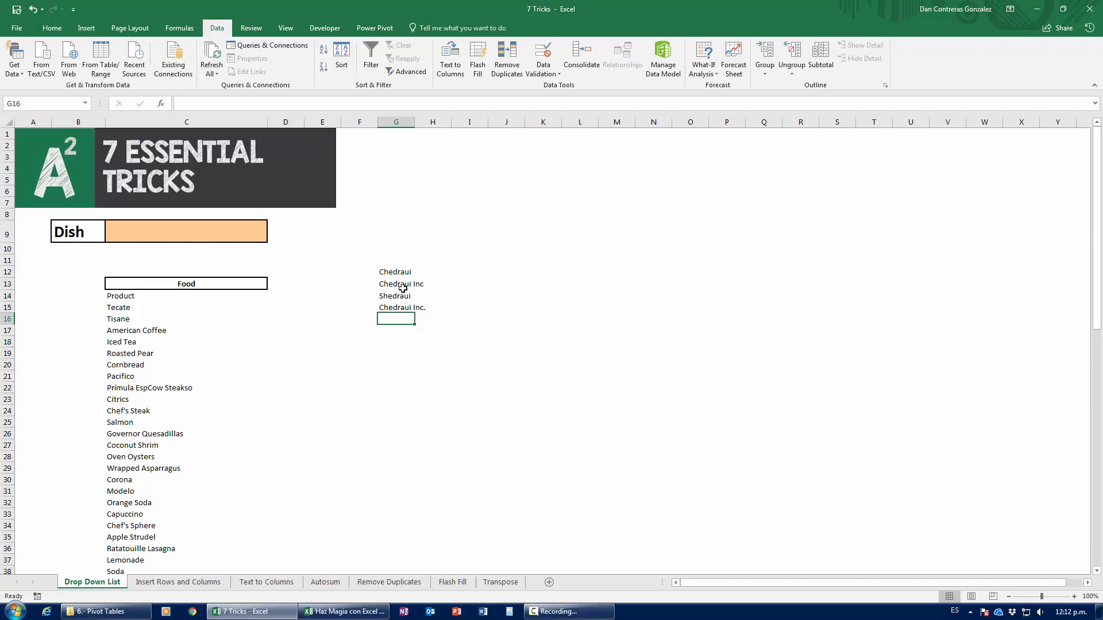
pyautogui.moveTo(397, 272); pyautogui.dragTo(398, 305)
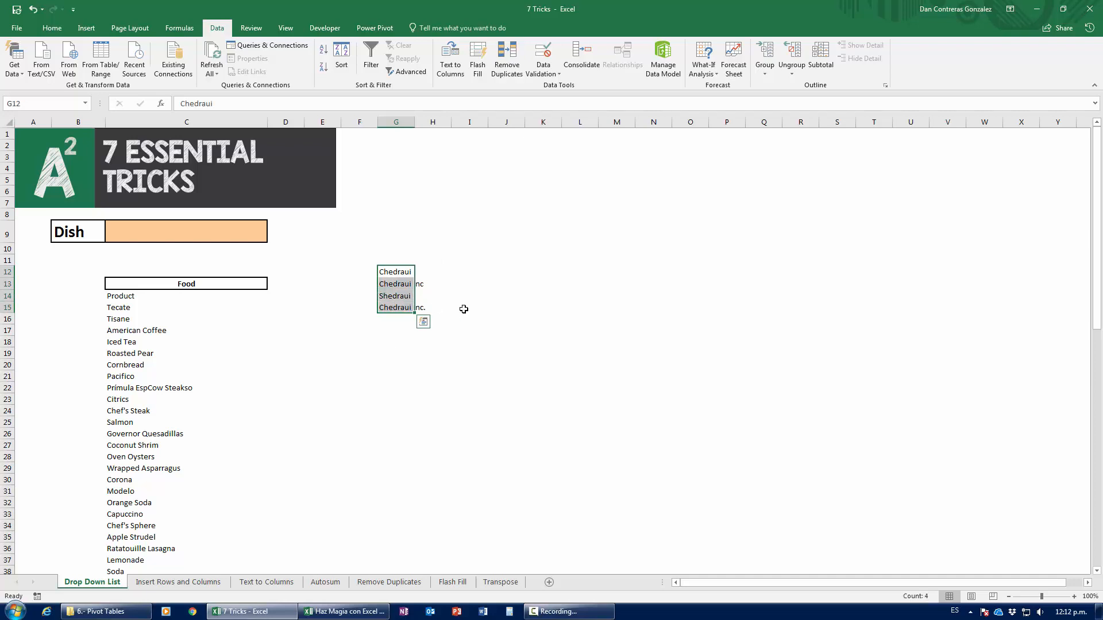
pyautogui.click(498, 319)
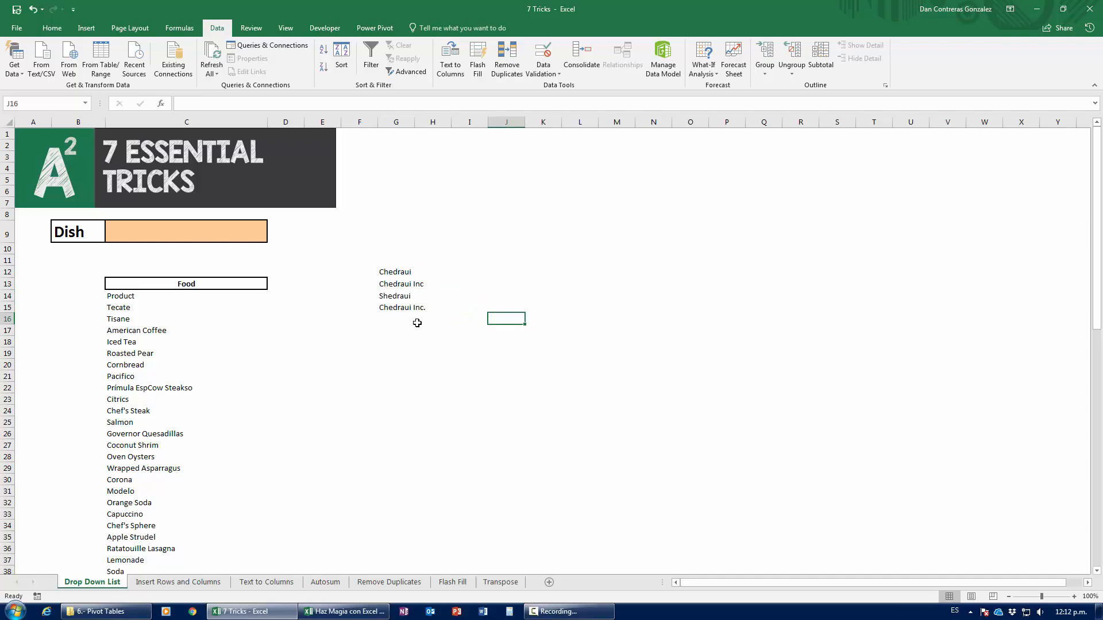
# Review the entries in the Dish cell's drop-down list, and clear the sample company names from G11:G19
pyautogui.click(234, 238)
pyautogui.click(273, 237)
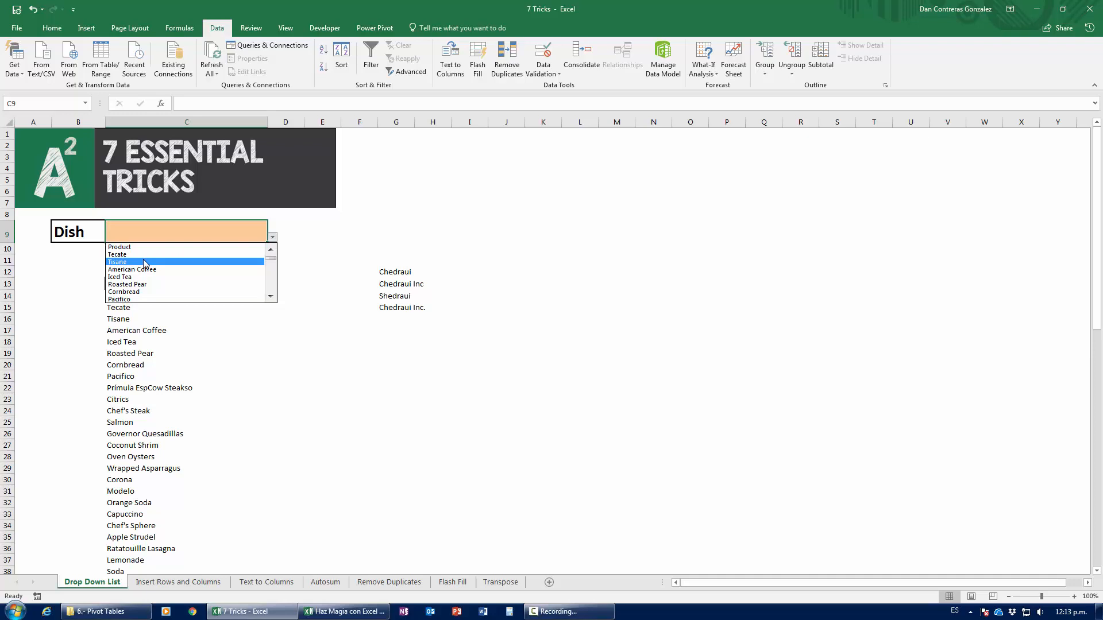
pyautogui.click(492, 320)
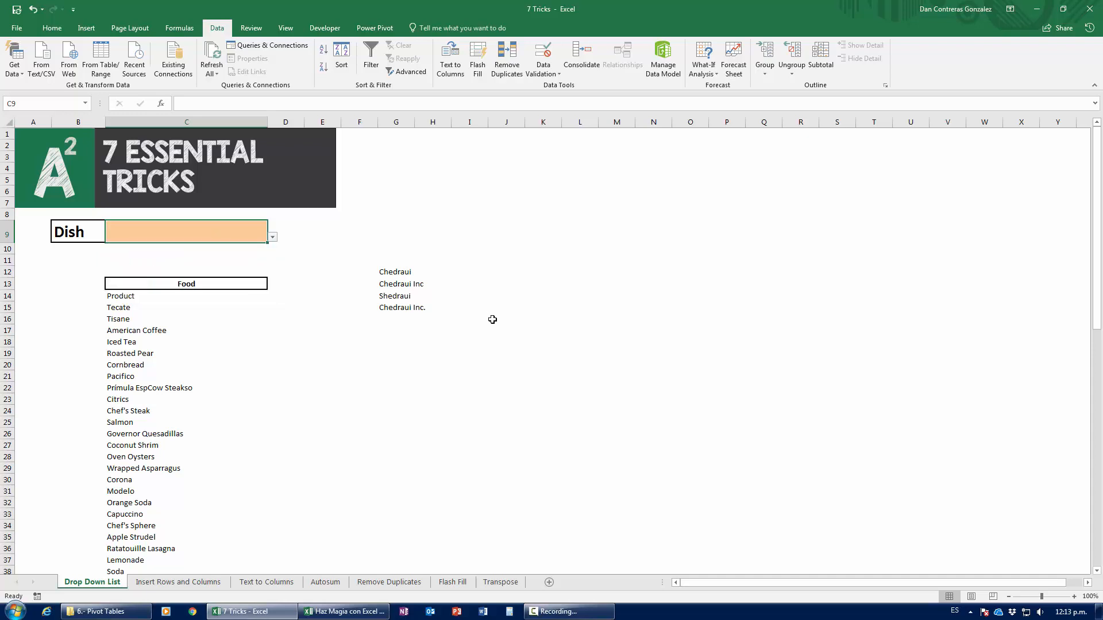
pyautogui.moveTo(399, 263); pyautogui.dragTo(398, 350)
pyautogui.press('Delete')
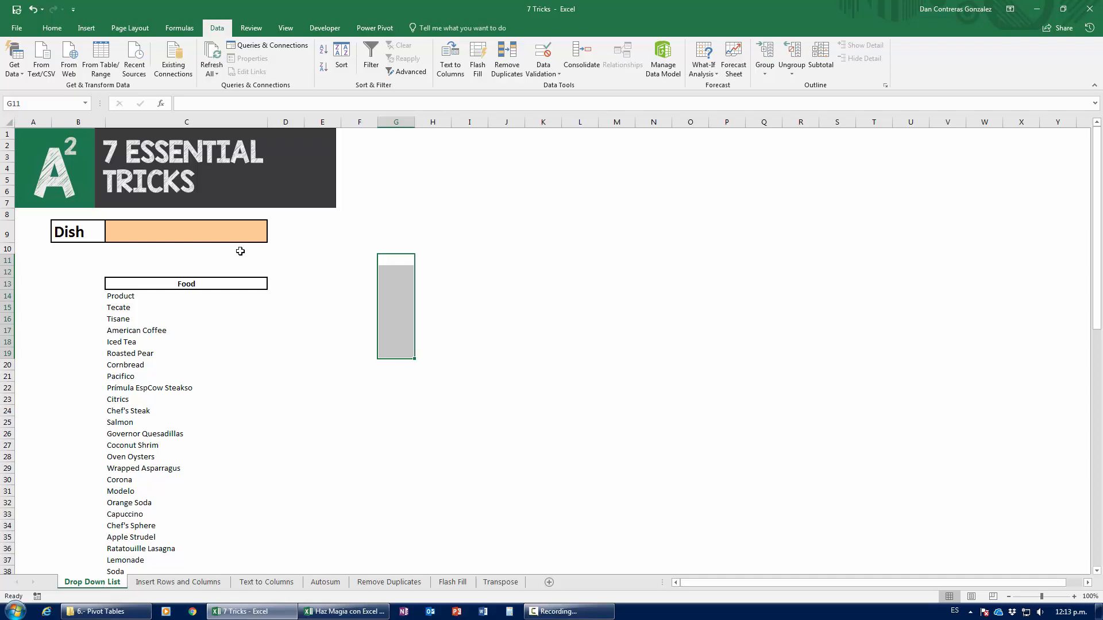
# Open the Dish cell C9's drop-down list once more, and close it without choosing an entry
pyautogui.click(241, 234)
pyautogui.click(273, 238)
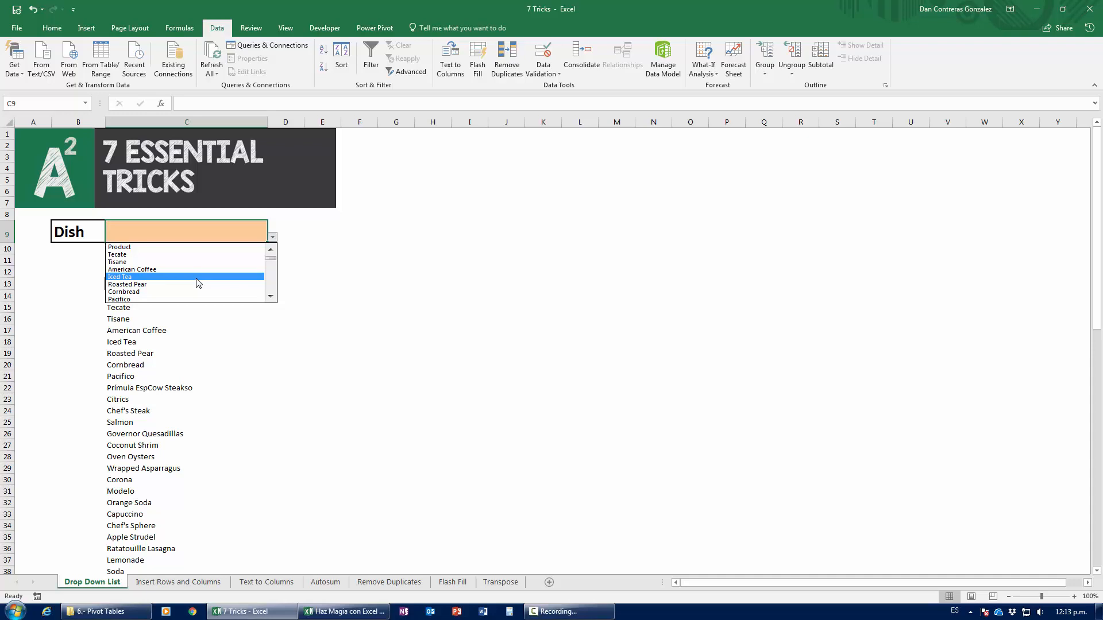
pyautogui.press('Escape')
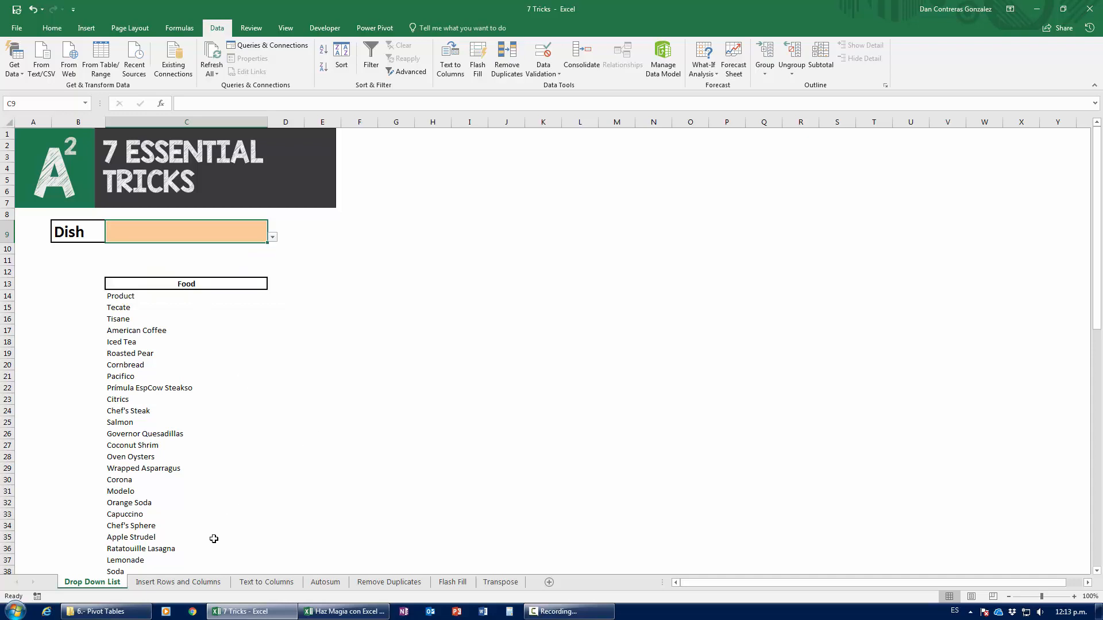
# On the Insert Rows and Columns sheet, insert a blank column before the "Less than 15 years old" column G
pyautogui.click(171, 583)
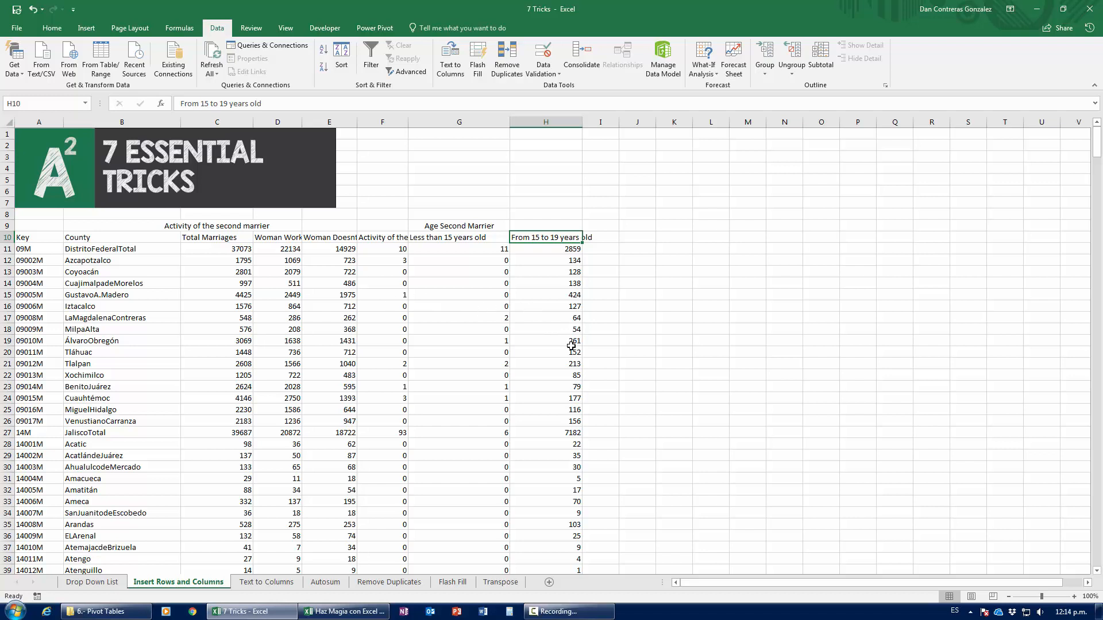
pyautogui.click(436, 122)
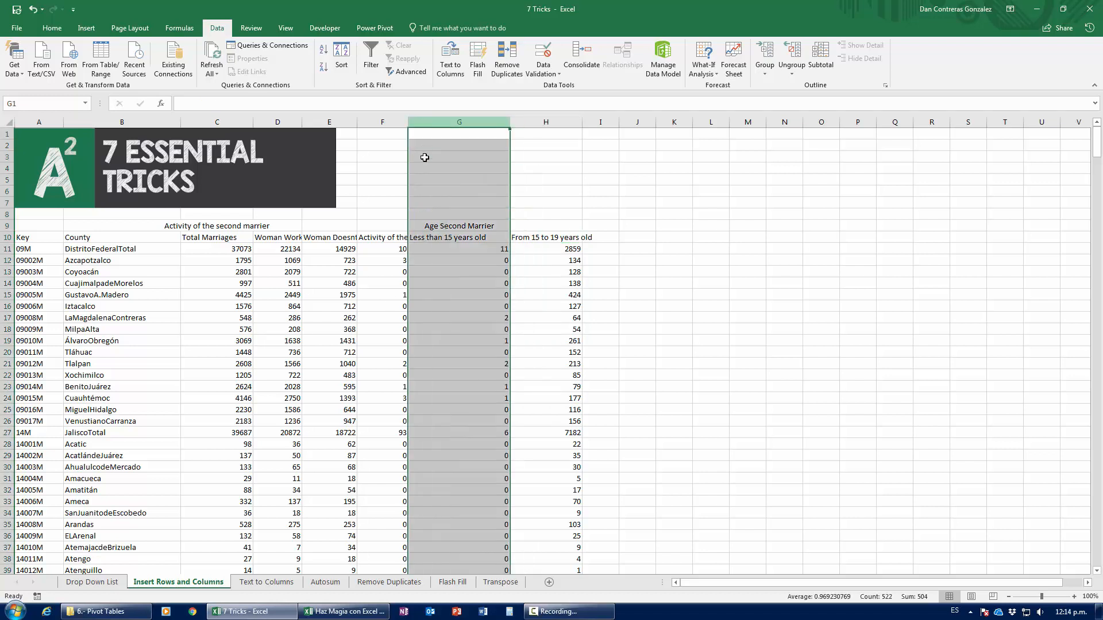
pyautogui.rightClick(421, 122)
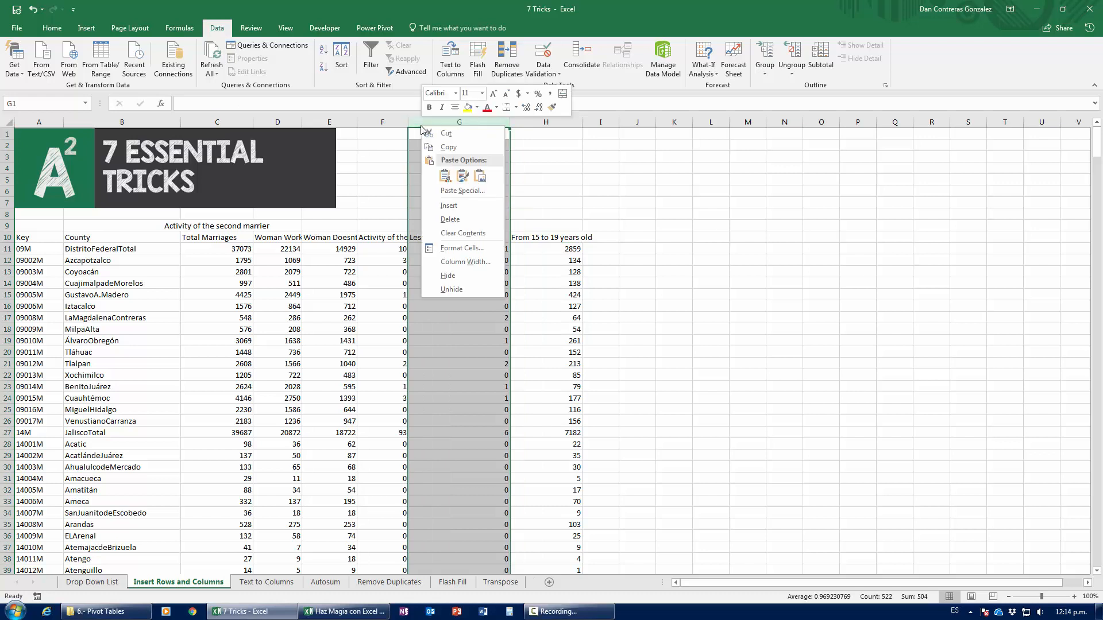
pyautogui.click(449, 205)
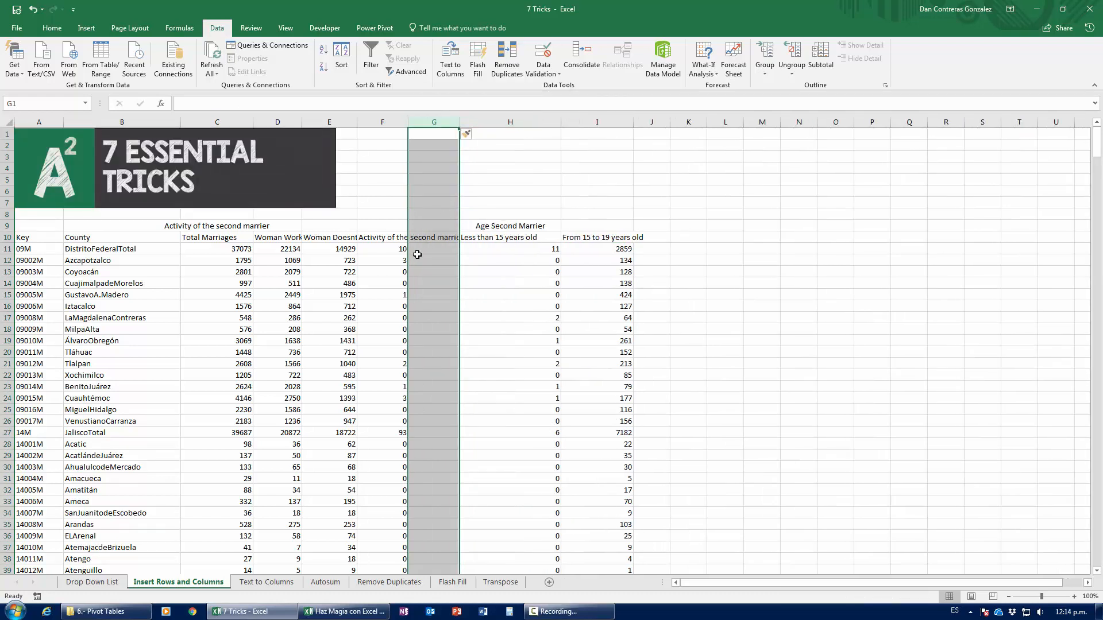
pyautogui.click(434, 284)
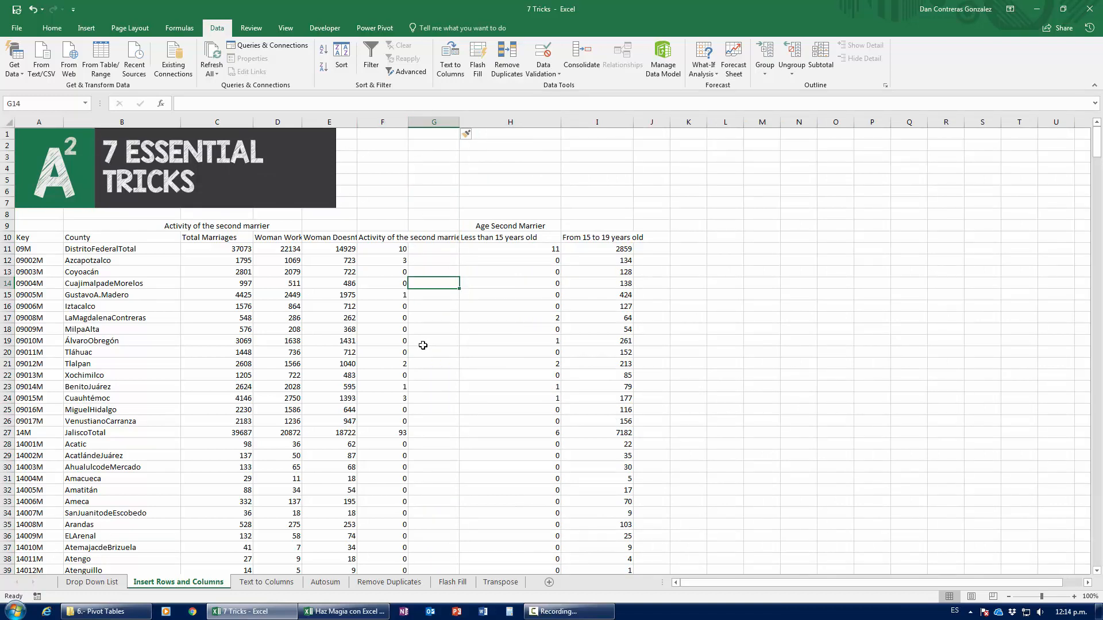
# Insert further blank columns at column G, directly after the "Activity of the second marrier" column
pyautogui.click(428, 120)
pyautogui.rightClick(430, 121)
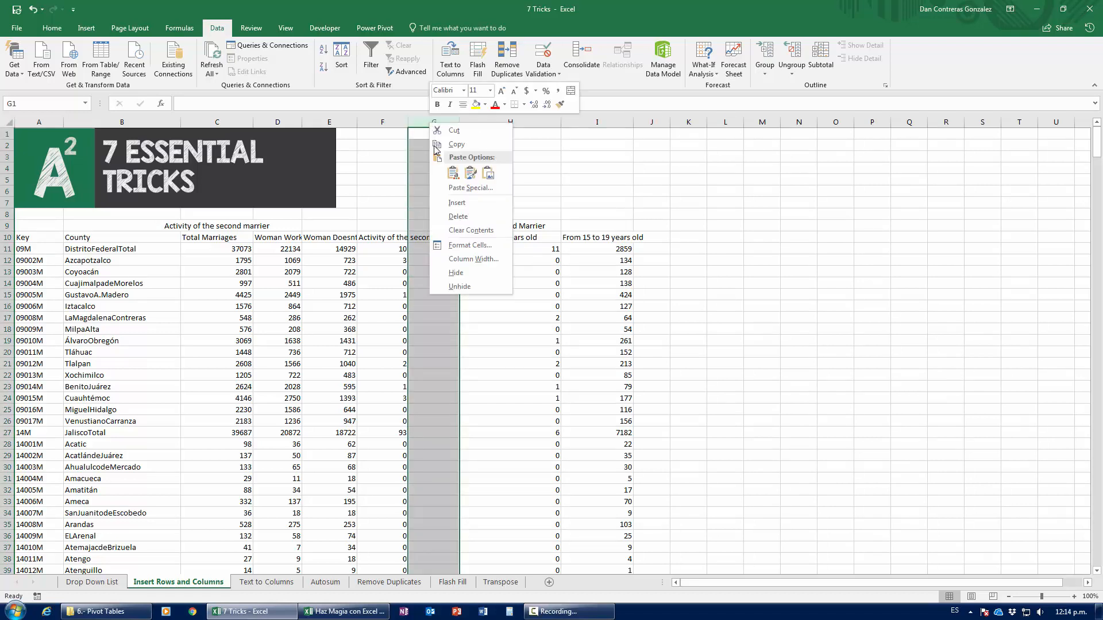
pyautogui.click(440, 207)
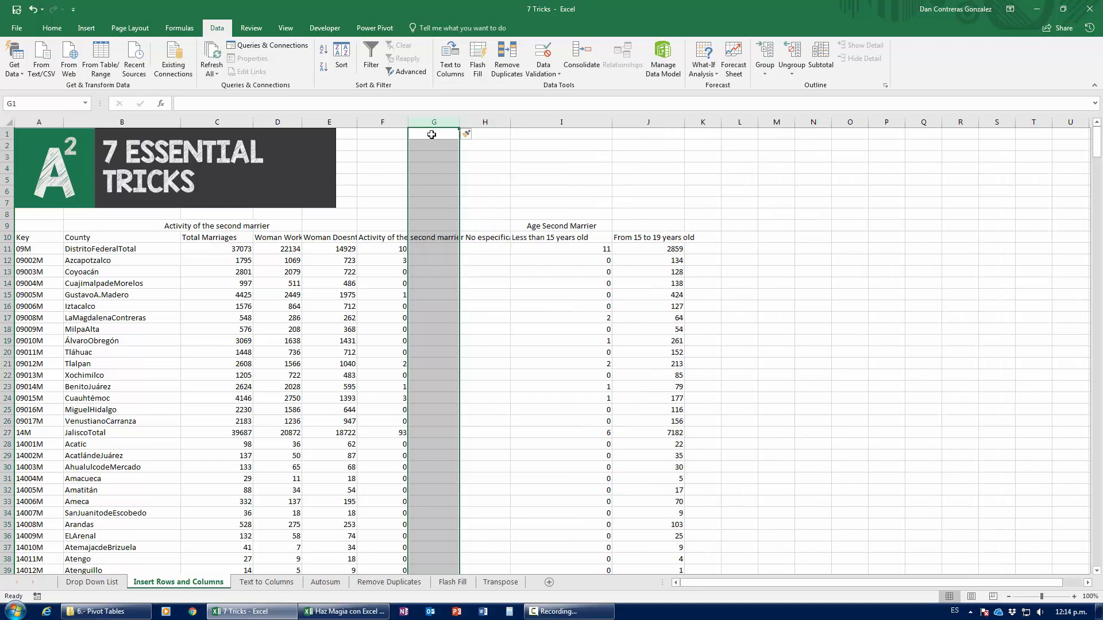
pyautogui.rightClick(432, 122)
pyautogui.click(454, 203)
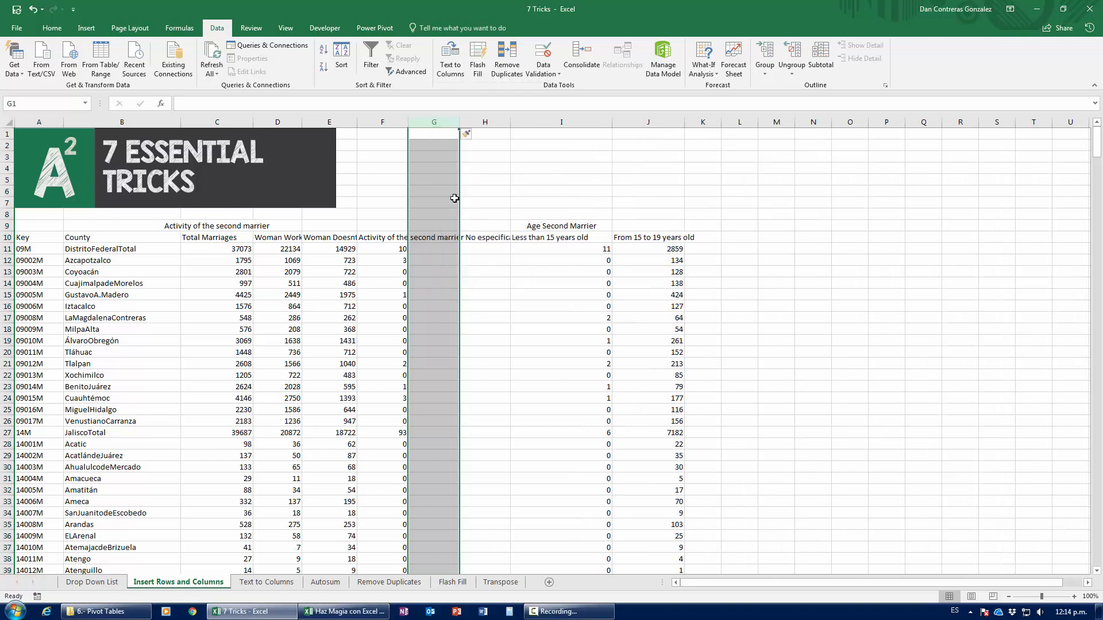
# Insert one more blank column at column G, and undo all the blank columns inserted there
pyautogui.rightClick(436, 123)
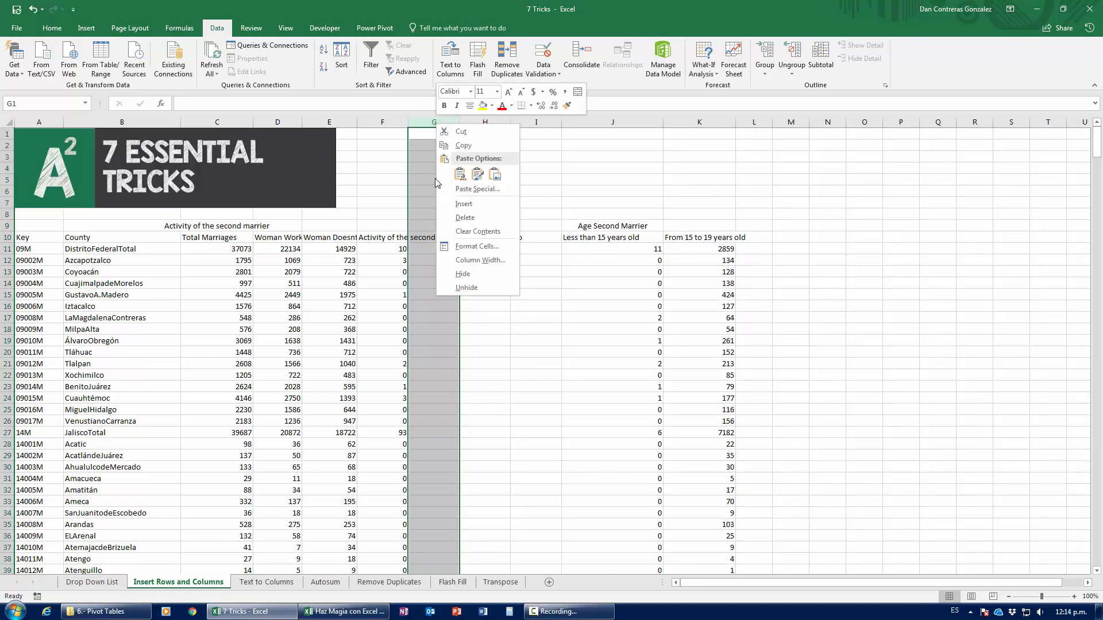
pyautogui.click(457, 204)
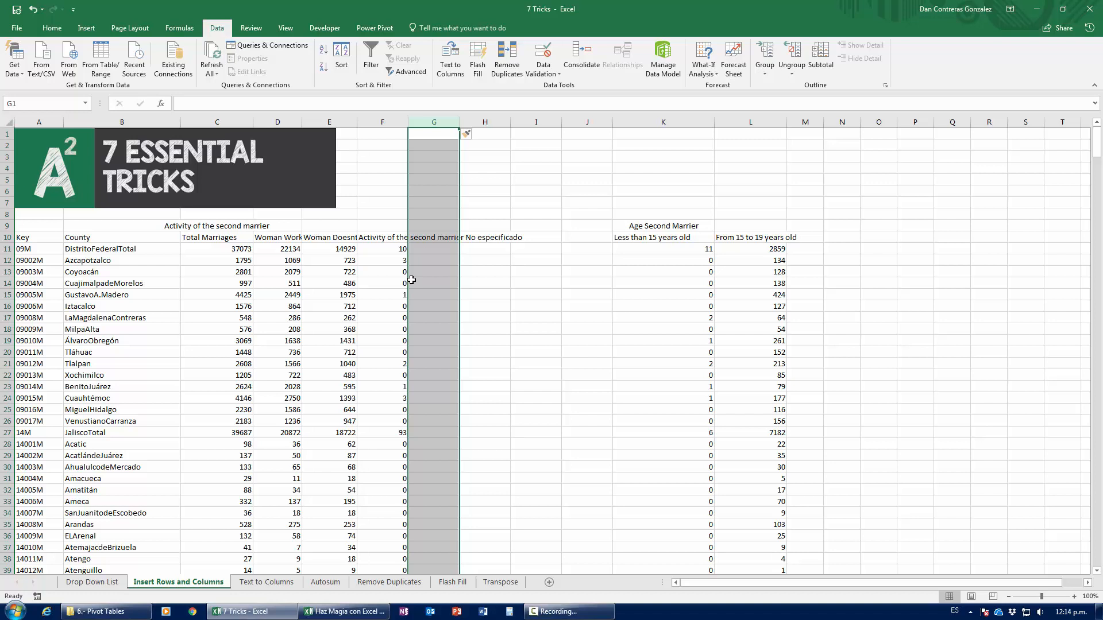
pyautogui.hotkey('ctrl', 'z')
pyautogui.hotkey('ctrl', 'z')
pyautogui.hotkey('ctrl', 'z')
pyautogui.hotkey('ctrl', 'z')
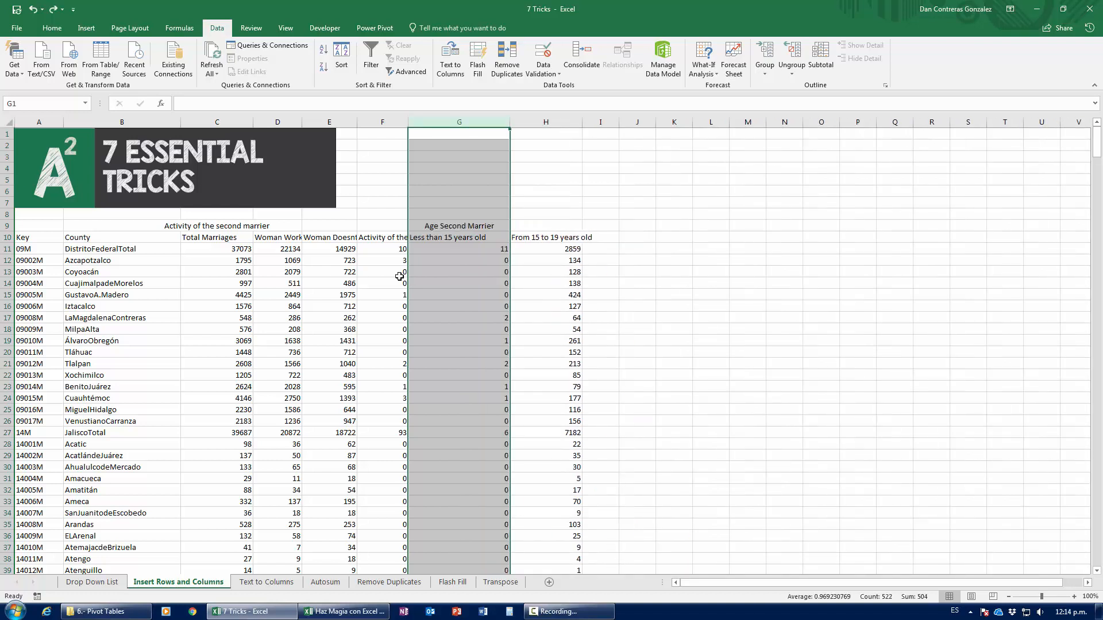
# Select the whole of column G starting from its "Less than 15 years old" header cell G10
pyautogui.click(399, 273)
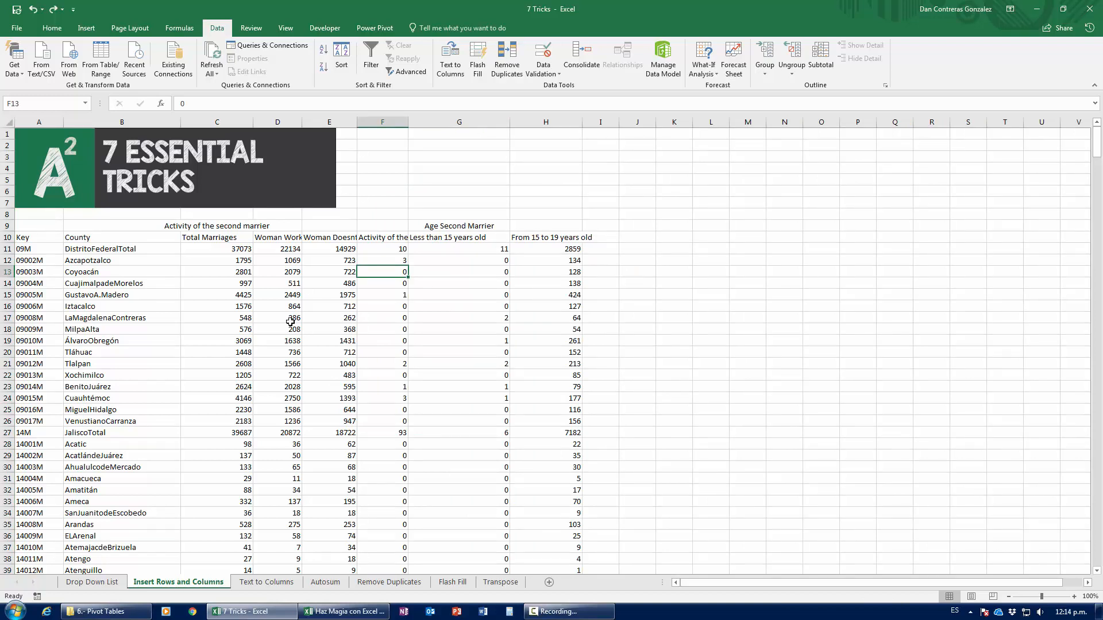
pyautogui.press('Up')
pyautogui.press('Up')
pyautogui.press('Up')
pyautogui.press('Right')
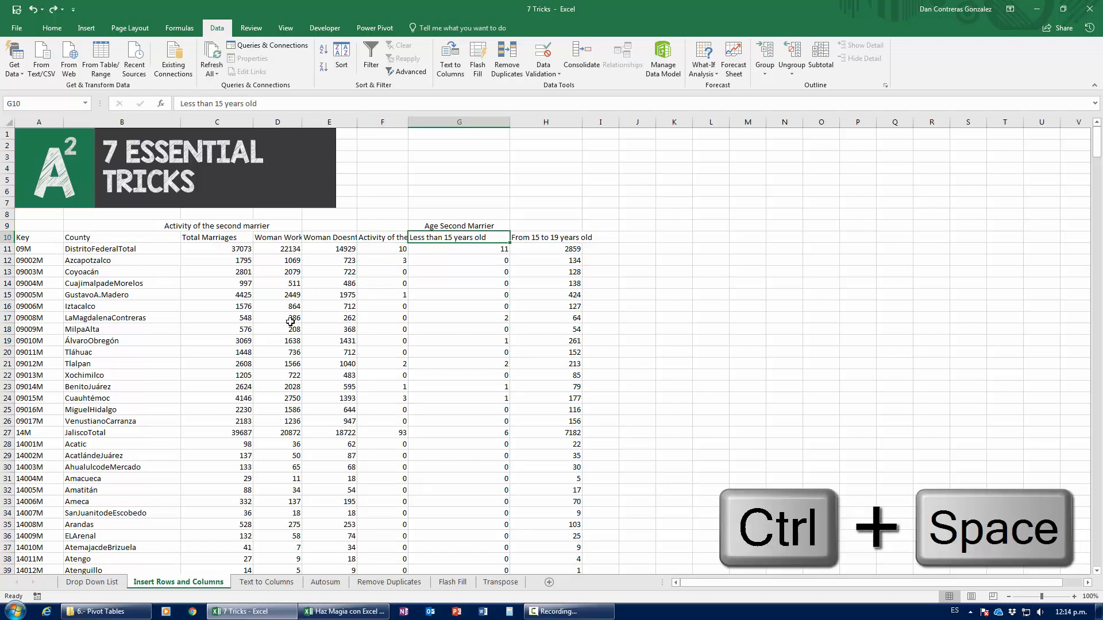
pyautogui.hotkey('ctrl', 'space')
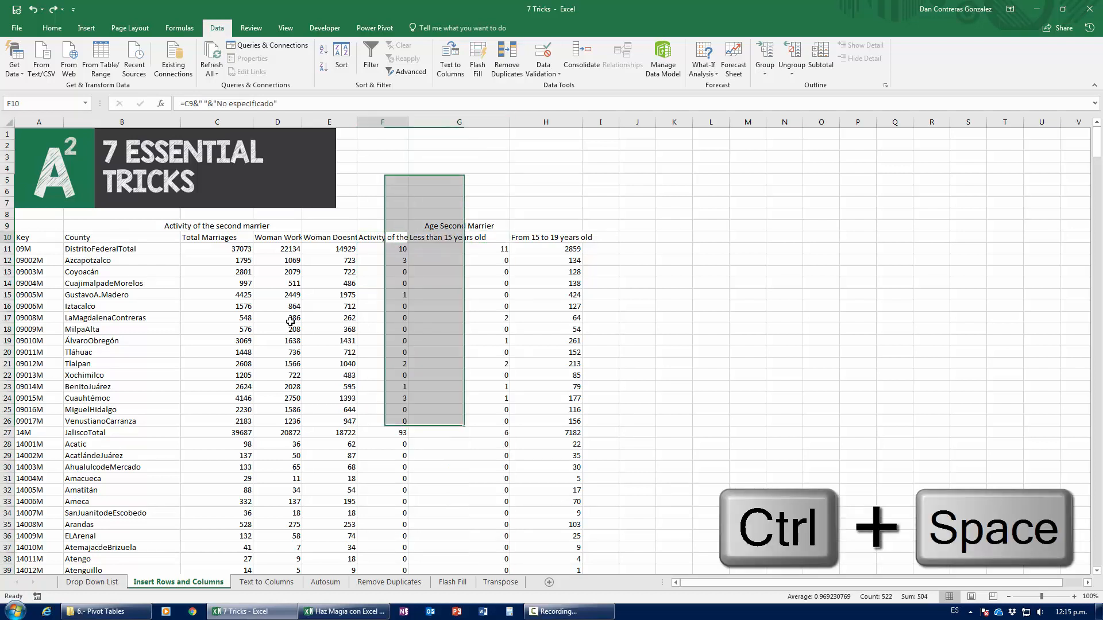
pyautogui.press('Left')
pyautogui.press('Right')
pyautogui.press('Up')
pyautogui.press('Up')
pyautogui.press('Up')
pyautogui.press('Up')
pyautogui.press('Down')
pyautogui.press('Down')
pyautogui.press('Down')
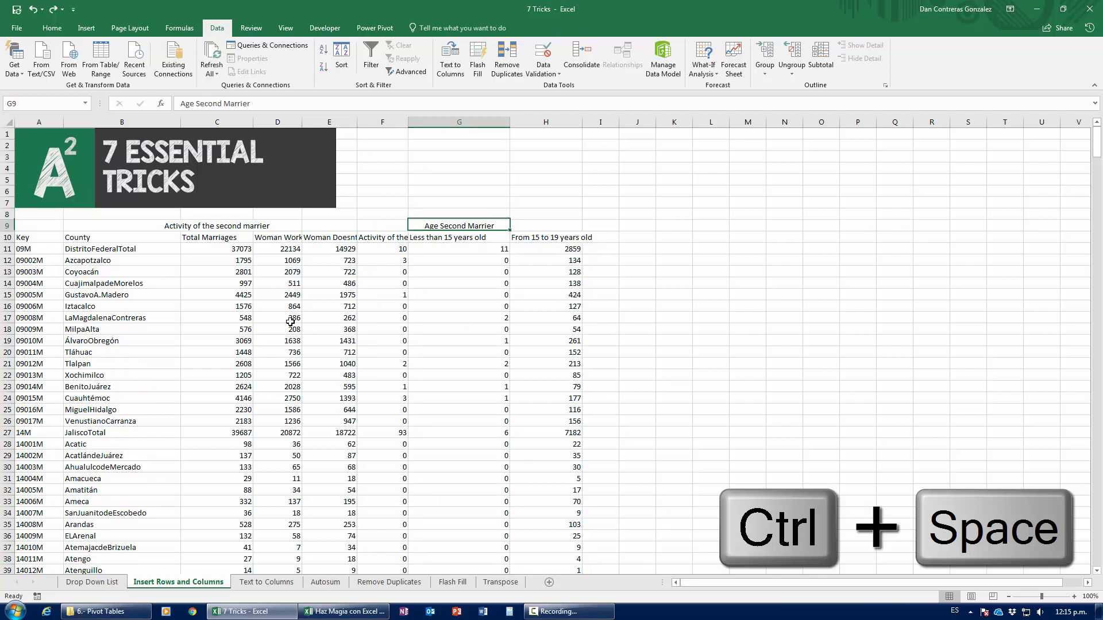
pyautogui.press('Down')
pyautogui.press('Down')
pyautogui.press('Up')
pyautogui.press('Up')
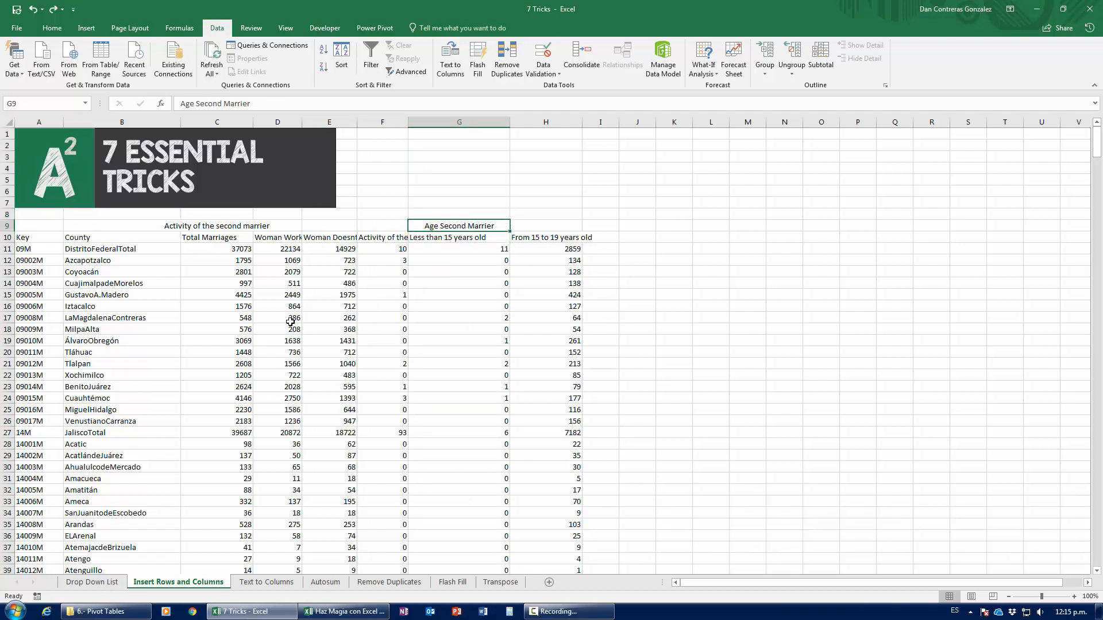
# Insert five blank columns before the "Less than 15 years old" column, and undo the insertions
pyautogui.hotkey('ctrl', 'space')
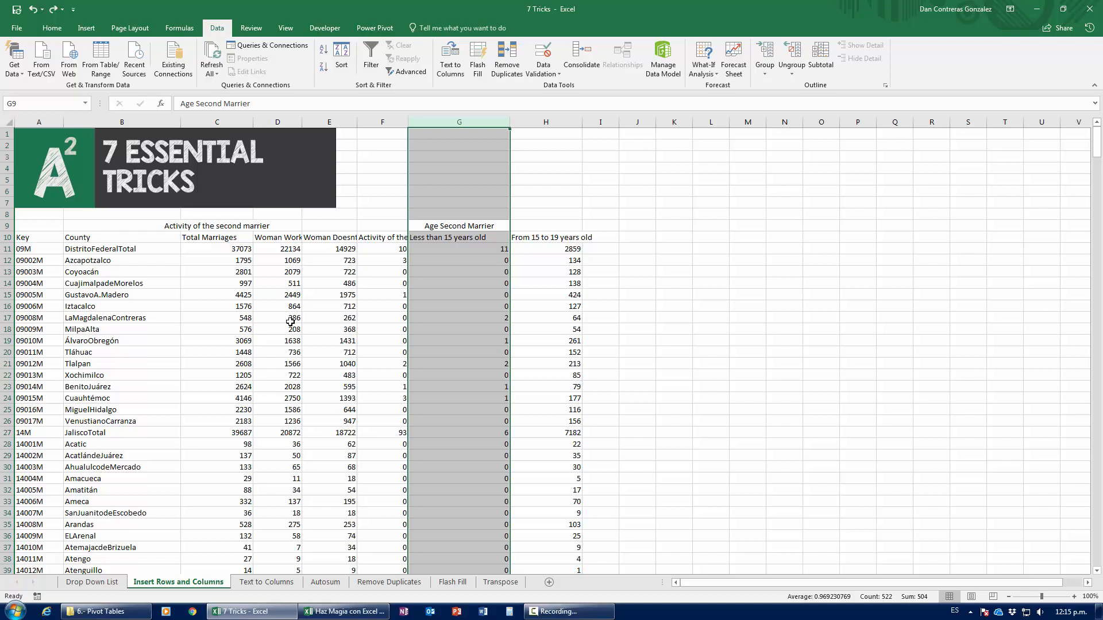
pyautogui.hotkey('ctrl', '+')
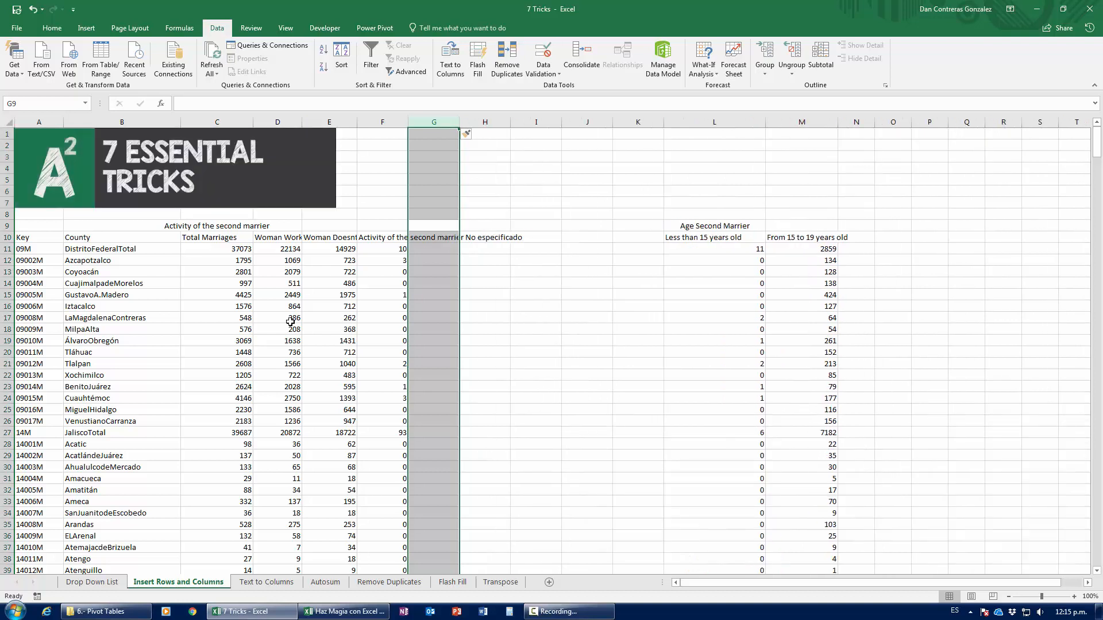
pyautogui.hotkey('ctrl', 'z')
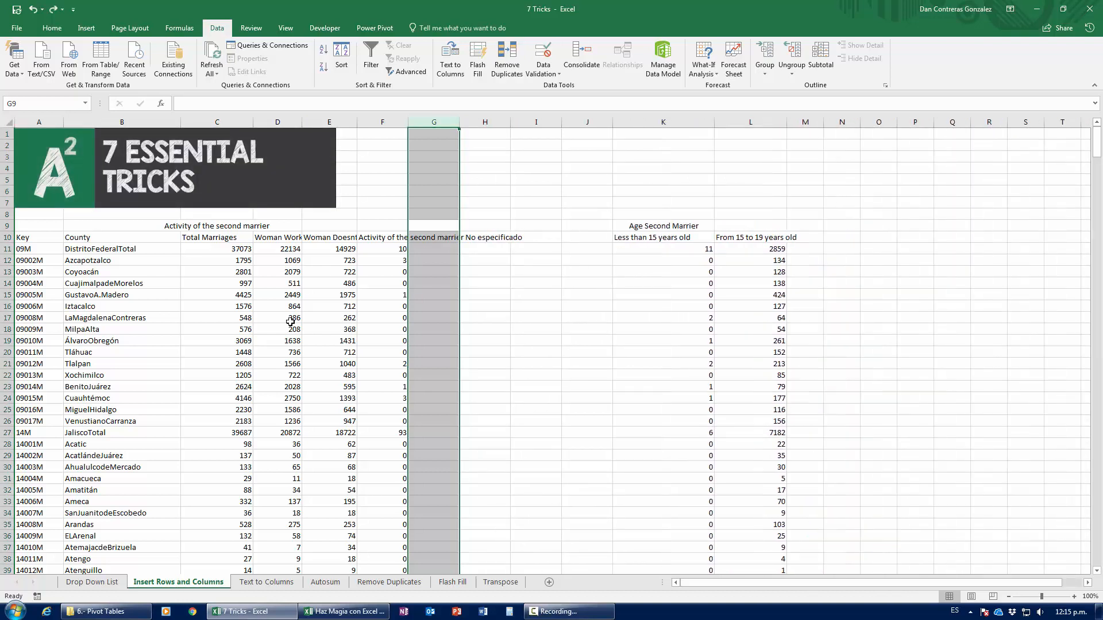
pyautogui.hotkey('ctrl', 'z')
pyautogui.hotkey('ctrl', 'z')
pyautogui.hotkey('ctrl', 'z')
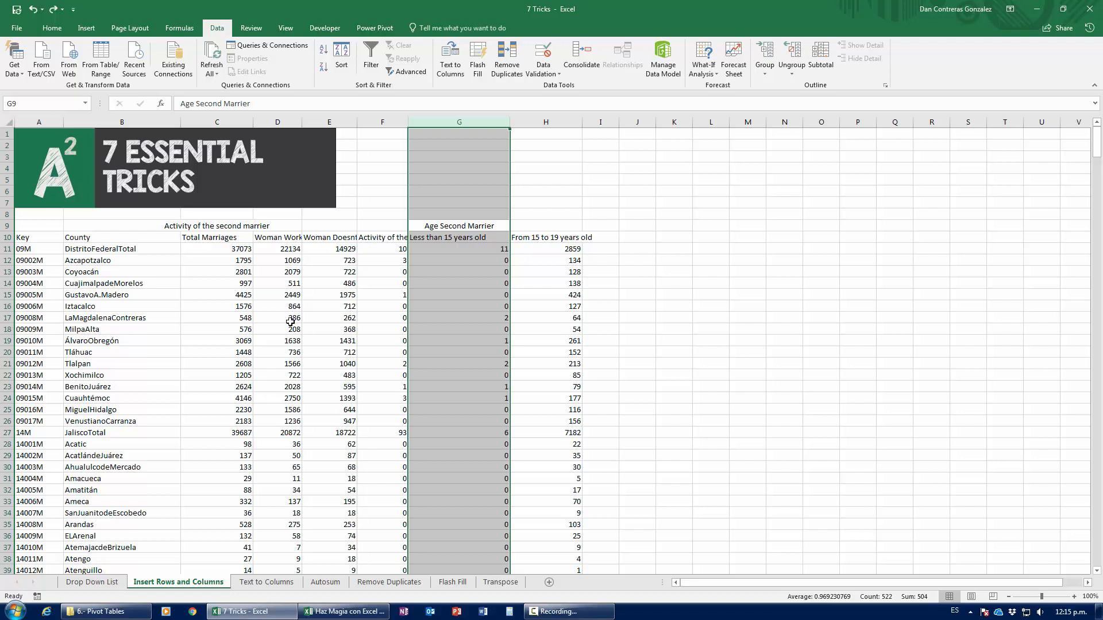
# Extend the selection to columns G:J, insert four blank columns there at once, and delete them
pyautogui.hotkey('shift', 'Right')
pyautogui.hotkey('shift', 'Right')
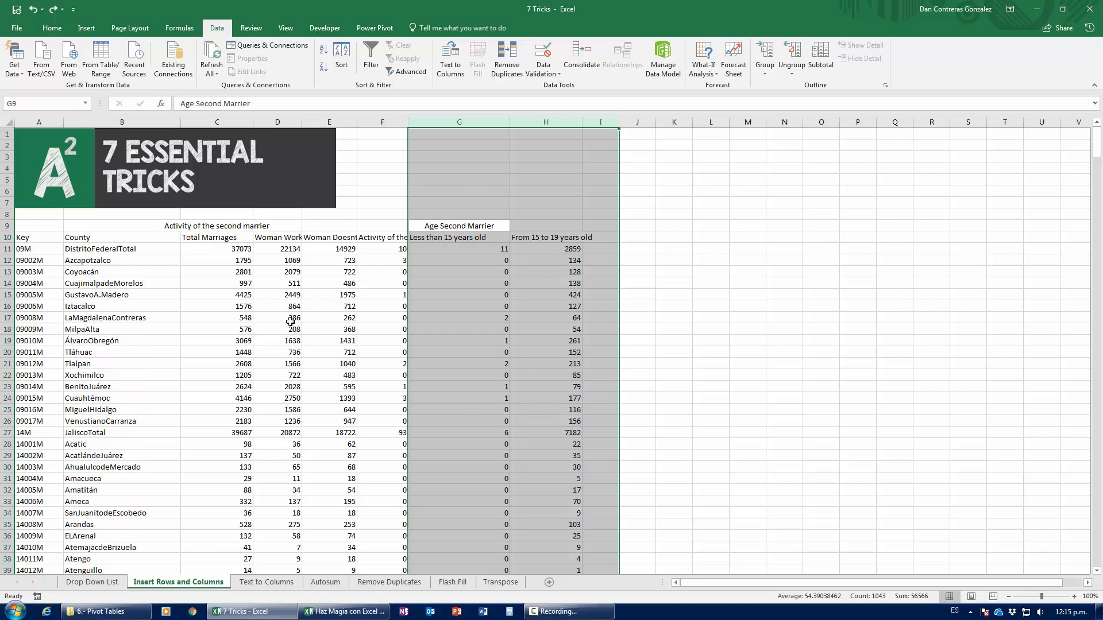
pyautogui.hotkey('shift', 'Right')
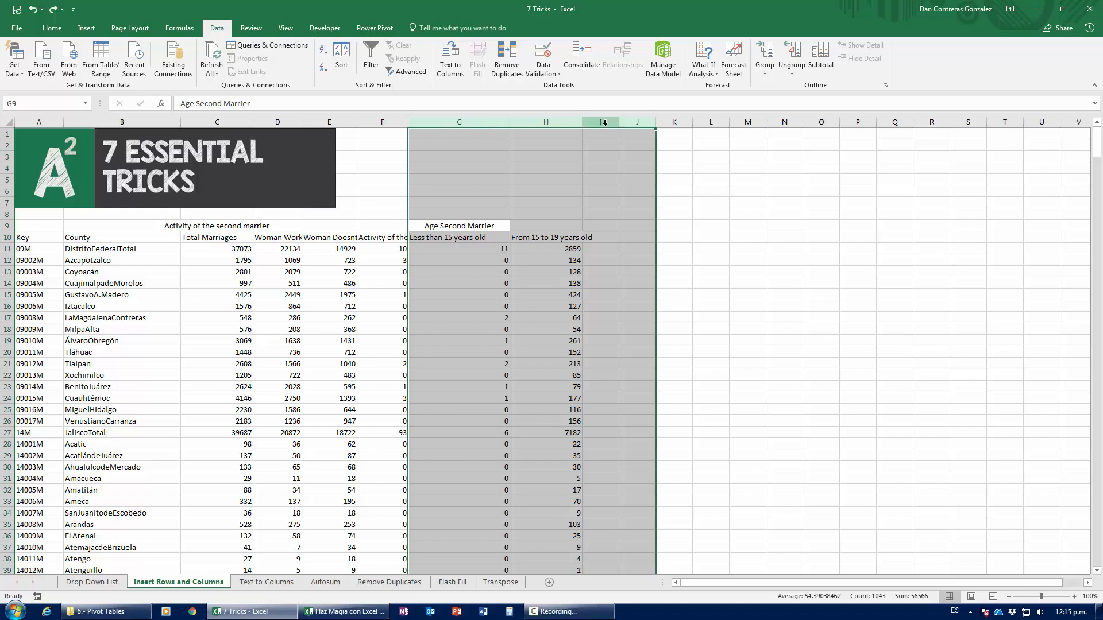
pyautogui.hotkey('ctrl', 'shift', '+')
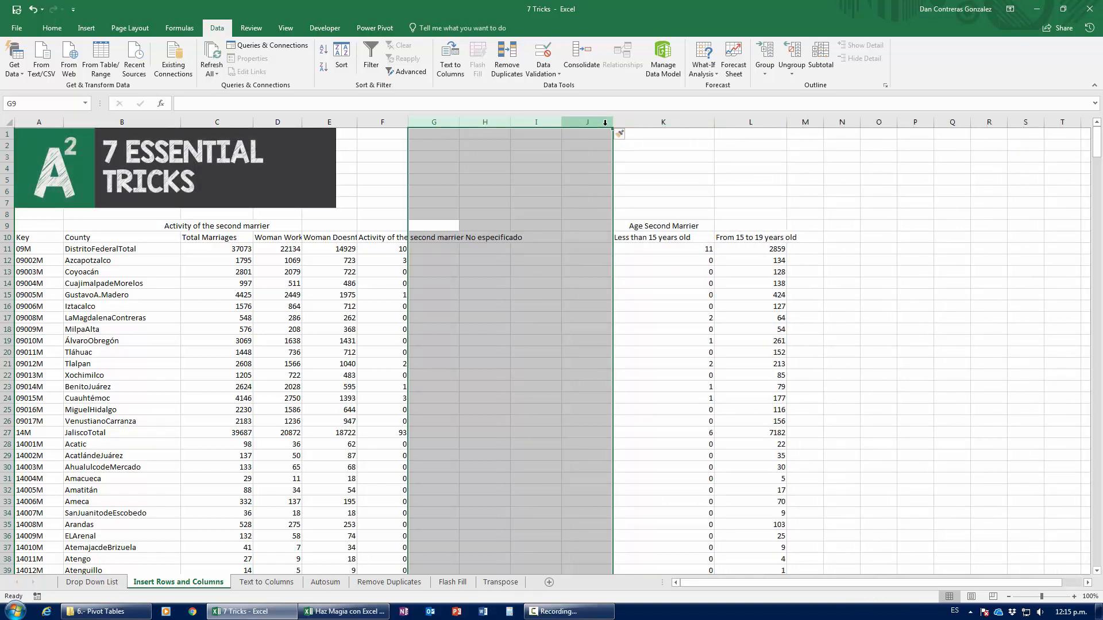
pyautogui.hotkey('ctrl', '-')
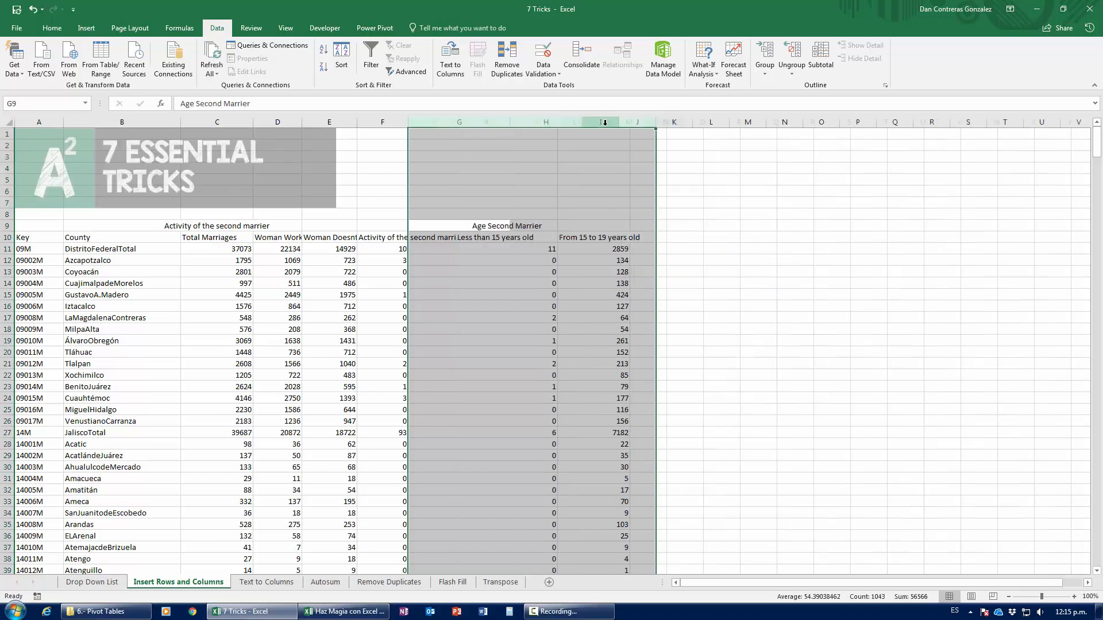
# Insert and delete a block of four blank columns at G:J two more times
pyautogui.hotkey('ctrl', 'shift', '+')
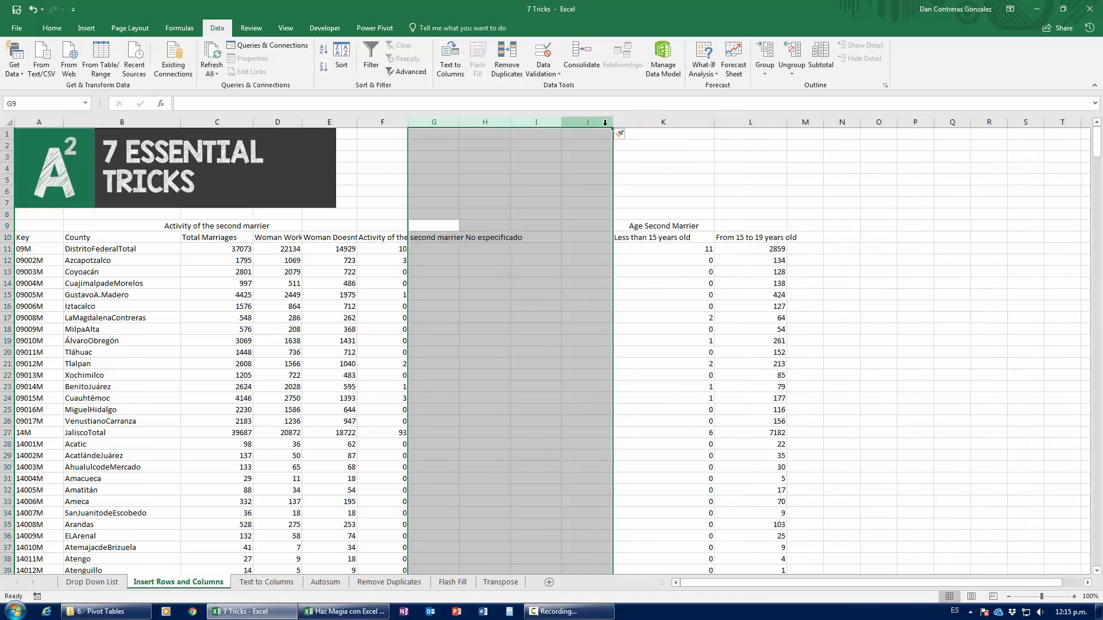
pyautogui.hotkey('ctrl', '-')
pyautogui.hotkey('ctrl', 'shift', '+')
pyautogui.hotkey('ctrl', '-')
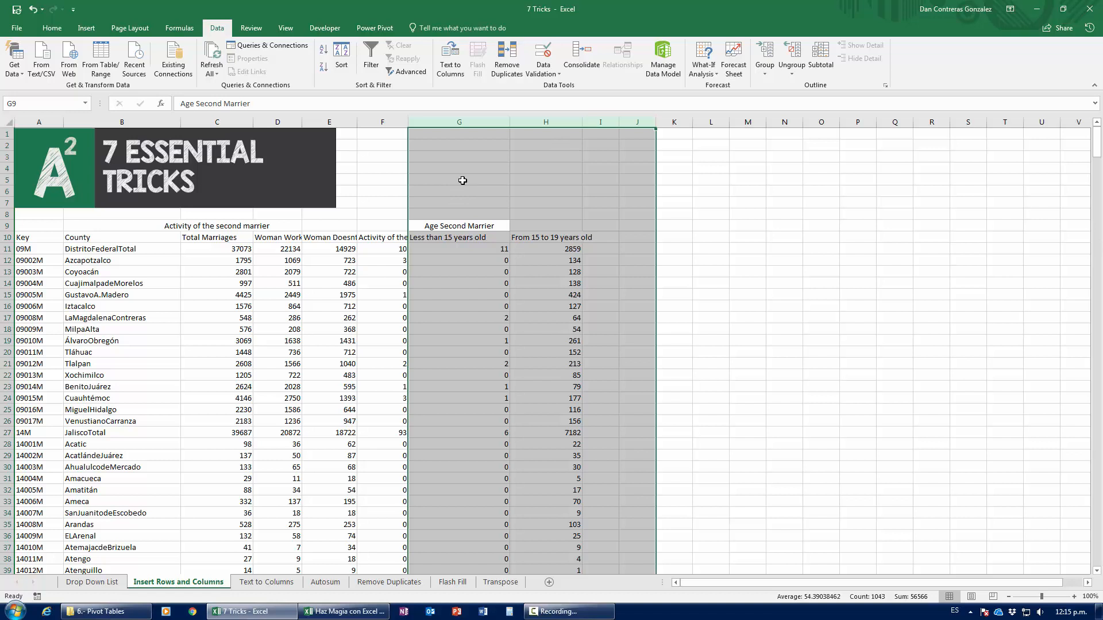
# Delete the entire "From 15 to 19 years old" column H
pyautogui.click(549, 122)
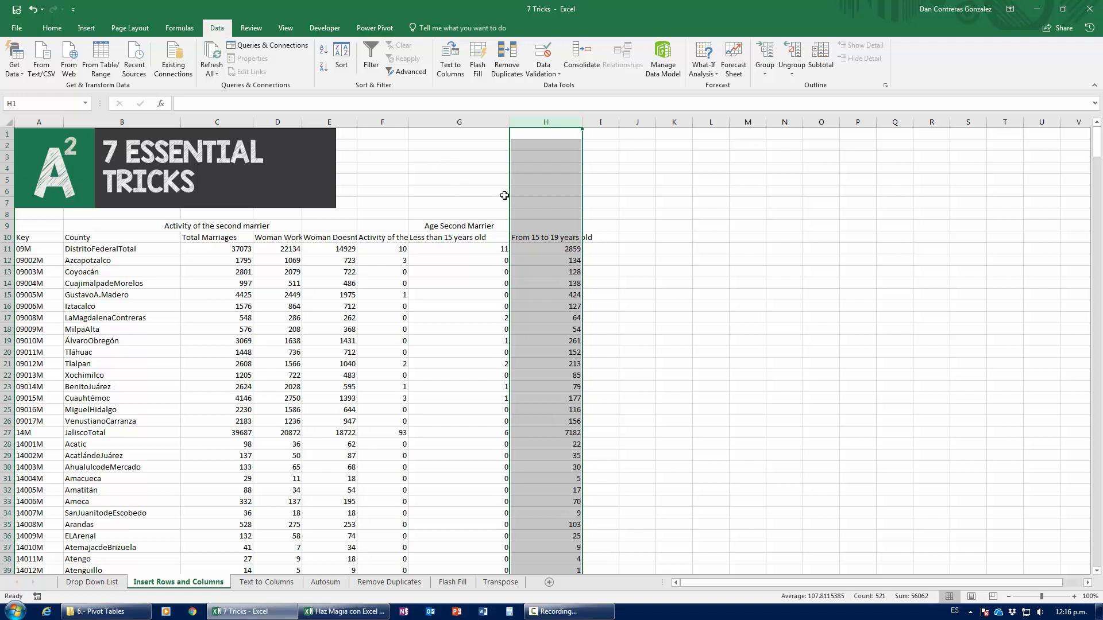
pyautogui.click(522, 197)
pyautogui.hotkey('ctrl', 'space')
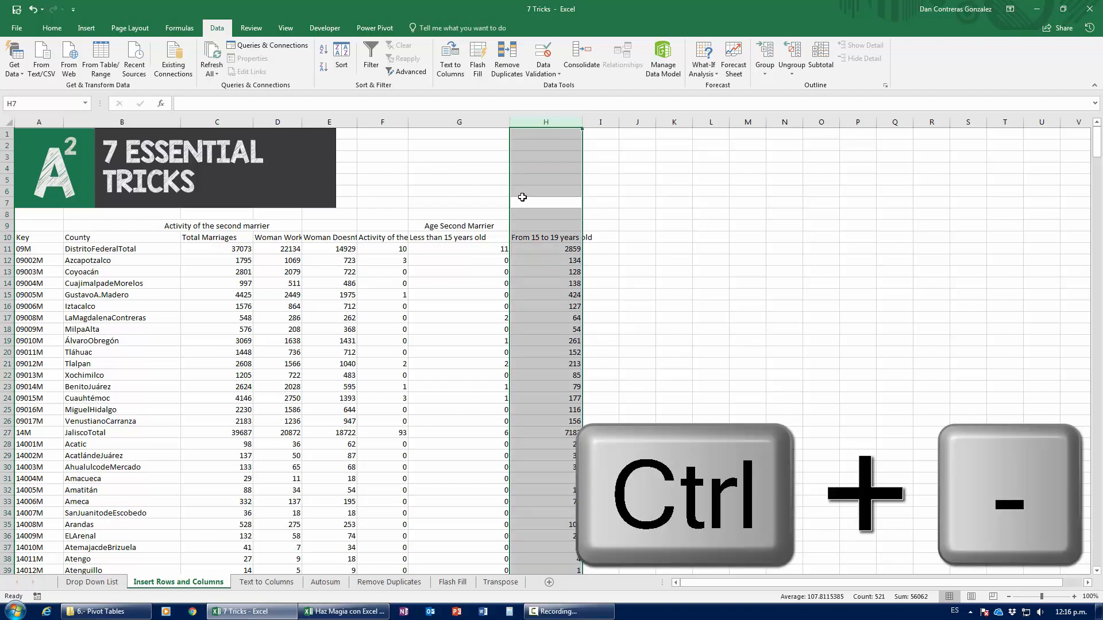
pyautogui.hotkey('ctrl', '-')
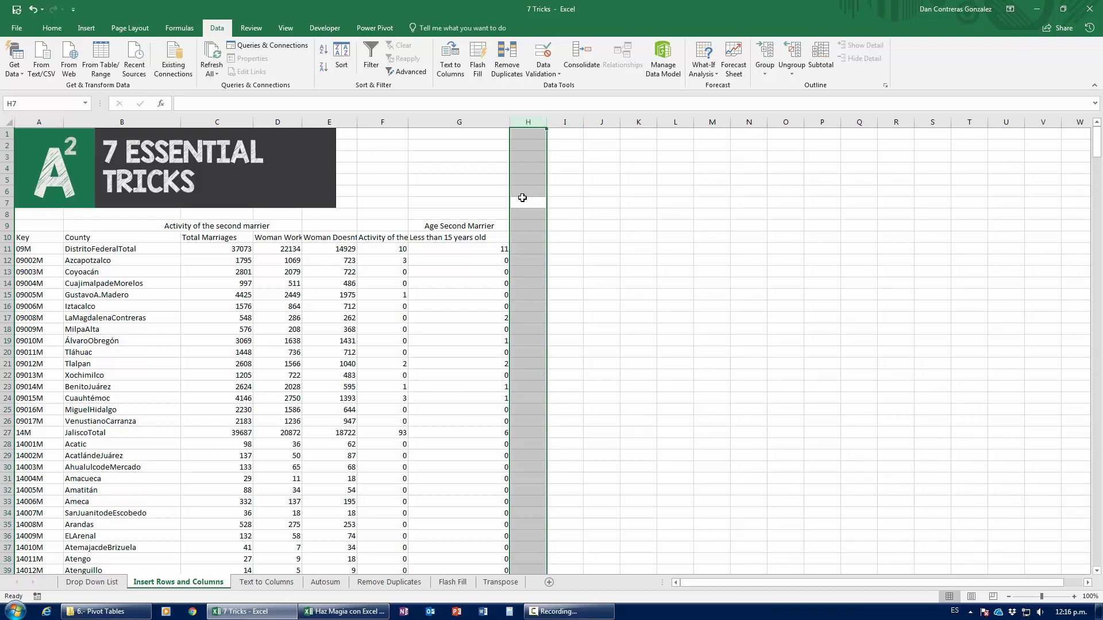
pyautogui.click(159, 339)
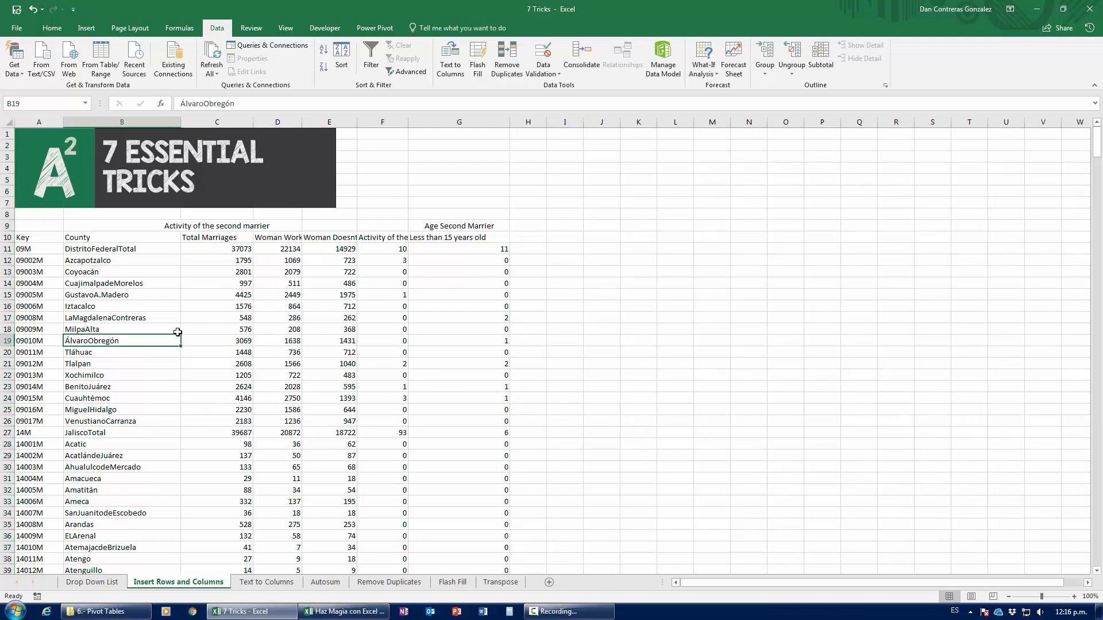
pyautogui.press('Down')
pyautogui.press('Down')
pyautogui.press('Down')
pyautogui.press('Down')
pyautogui.press('Down')
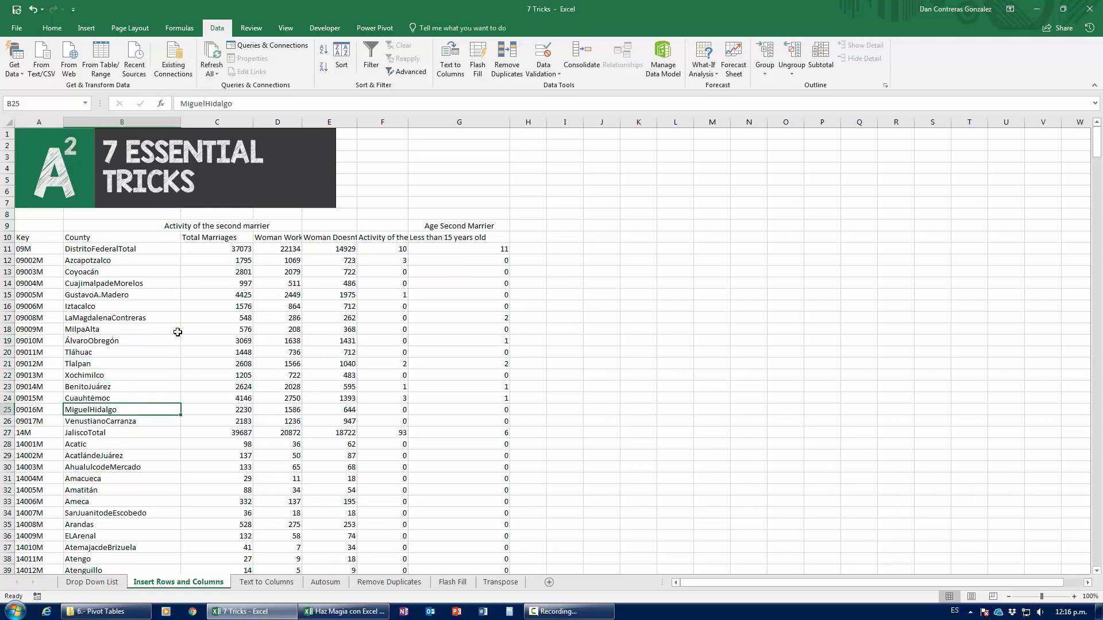
pyautogui.hotkey('shift', 'space')
pyautogui.press('Up')
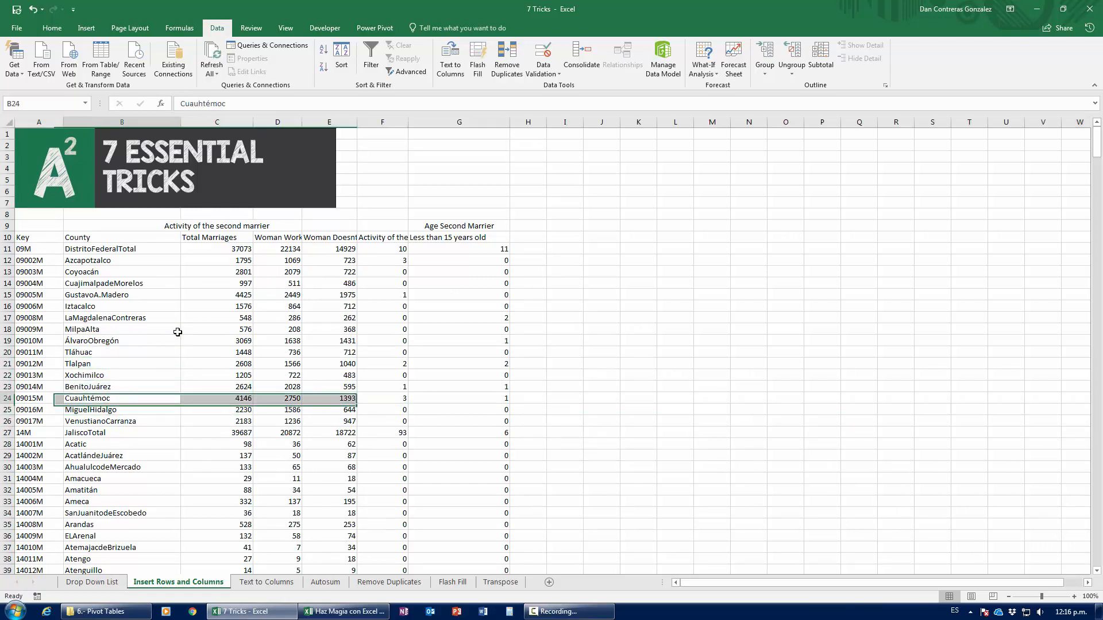
pyautogui.hotkey('shift', 'space')
pyautogui.press('Up')
pyautogui.press('Up')
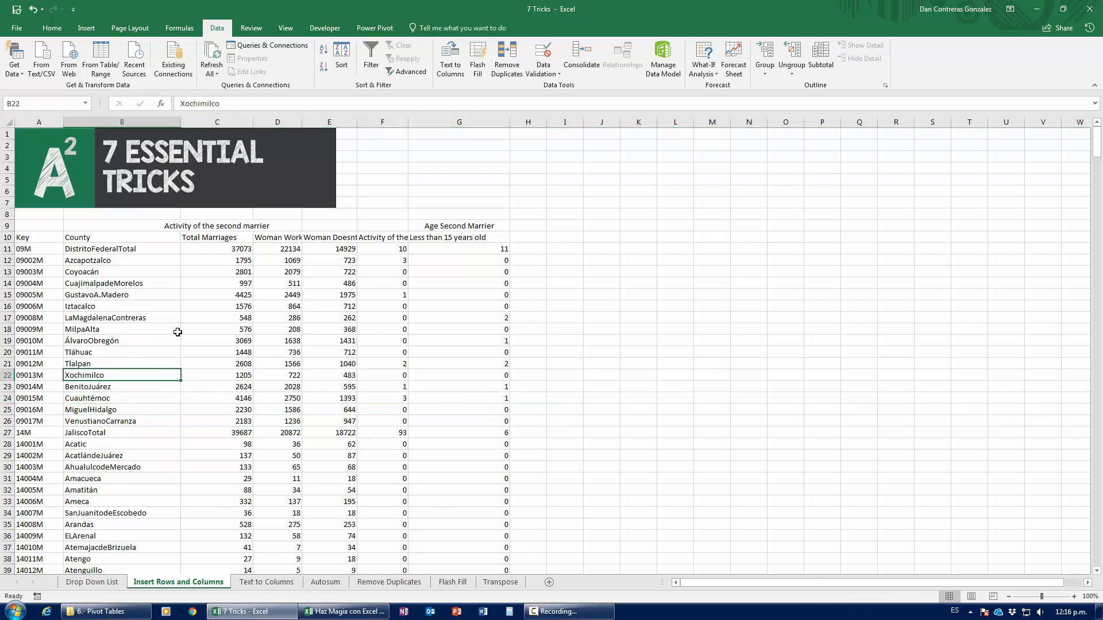
pyautogui.press('Down')
pyautogui.press('Down')
pyautogui.press('Down')
pyautogui.press('Down')
pyautogui.hotkey('ctrl', 'Up')
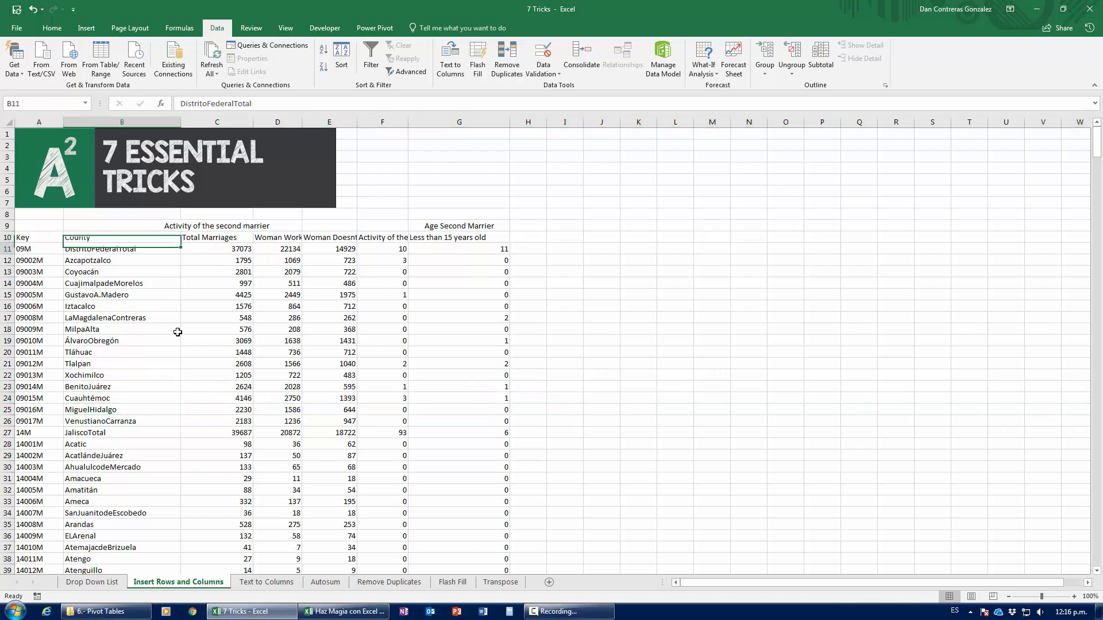
# Insert four blank rows above the JaliscoTotal row, starting from cell B27
pyautogui.press('Down')
pyautogui.press('Down')
pyautogui.press('Down')
pyautogui.press('Down')
pyautogui.press('Down')
pyautogui.press('Down')
pyautogui.press('Down')
pyautogui.press('Down')
pyautogui.press('Down')
pyautogui.press('Down')
pyautogui.press('Down')
pyautogui.press('Down')
pyautogui.press('Down')
pyautogui.press('Down')
pyautogui.press('Down')
pyautogui.press('Down')
pyautogui.press('Down')
pyautogui.press('Down')
pyautogui.press('Down')
pyautogui.press('Down')
pyautogui.press('Up')
pyautogui.press('Up')
pyautogui.press('Up')
pyautogui.press('Up')
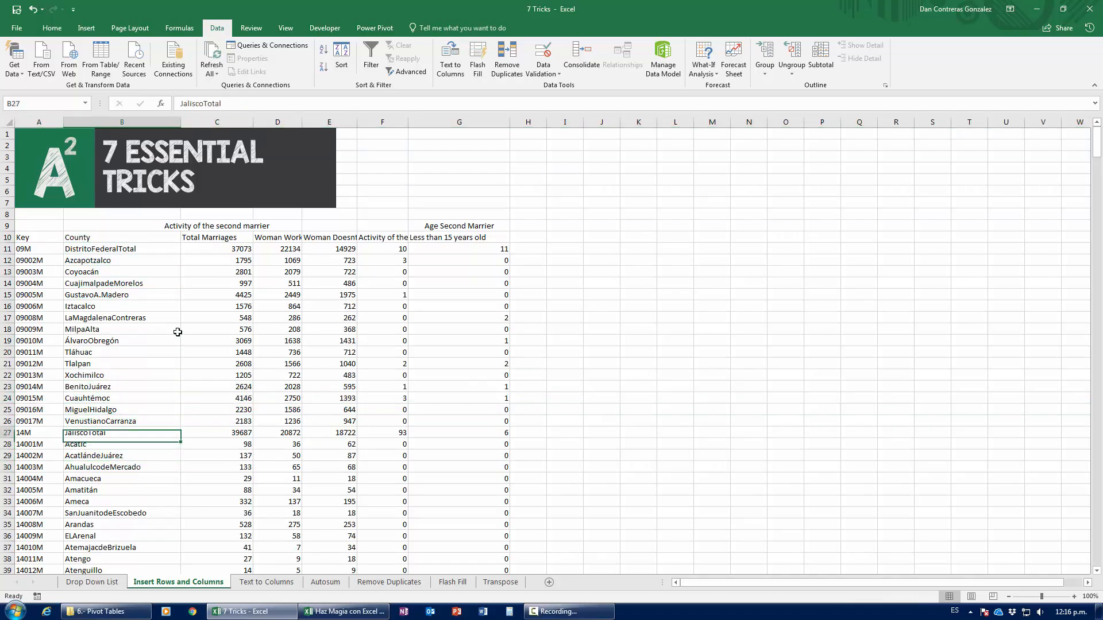
pyautogui.press('Down')
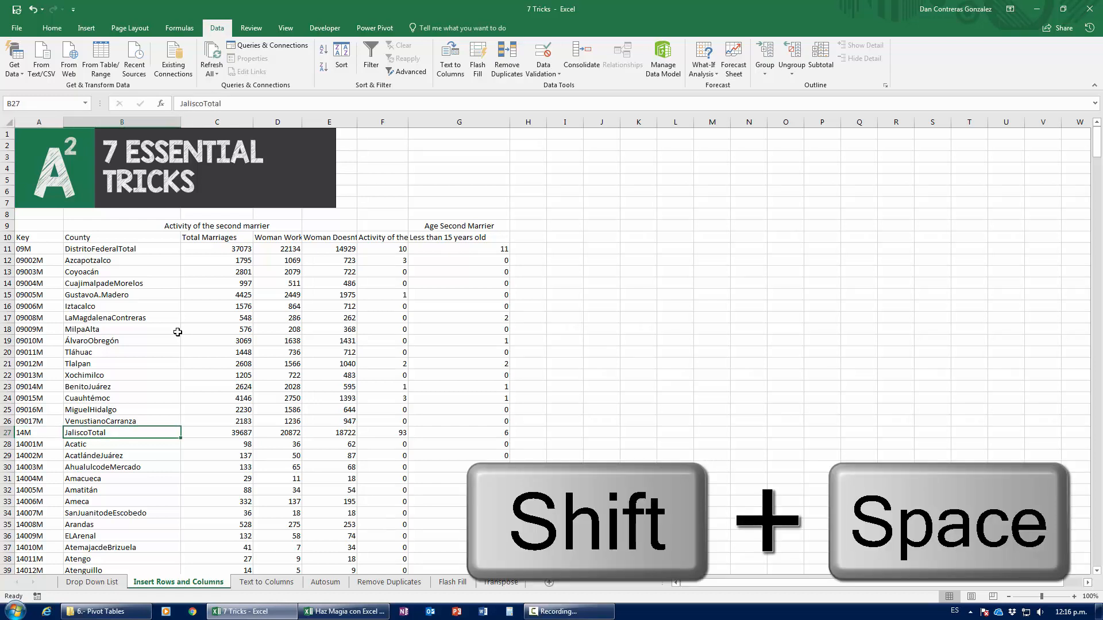
pyautogui.hotkey('shift', 'space')
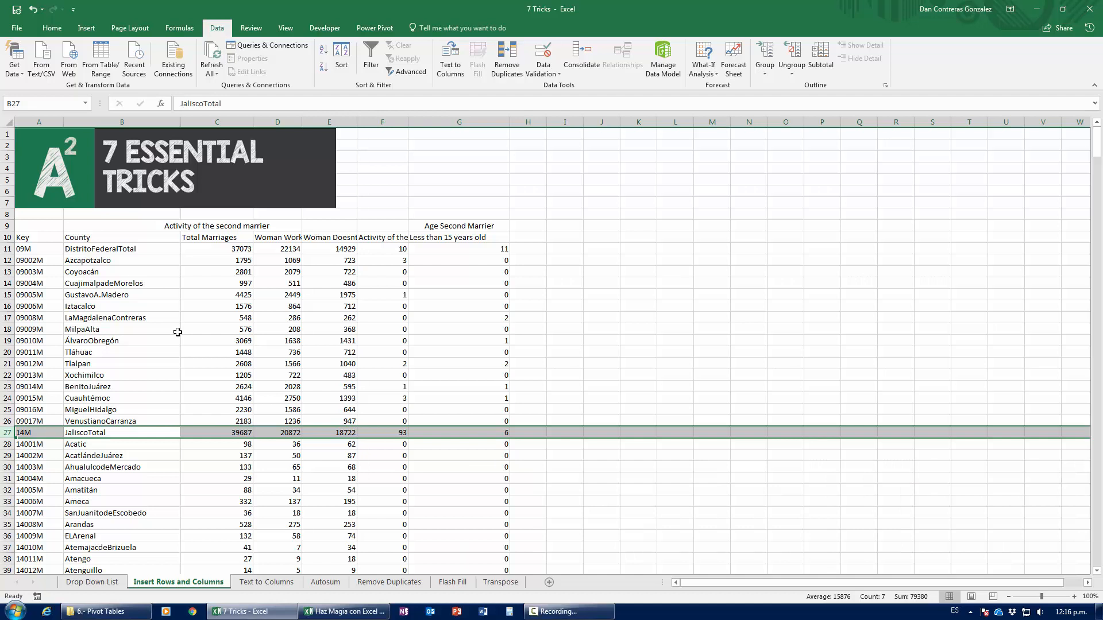
pyautogui.hotkey('ctrl', '+')
pyautogui.hotkey('ctrl', '+')
pyautogui.hotkey('ctrl', '+')
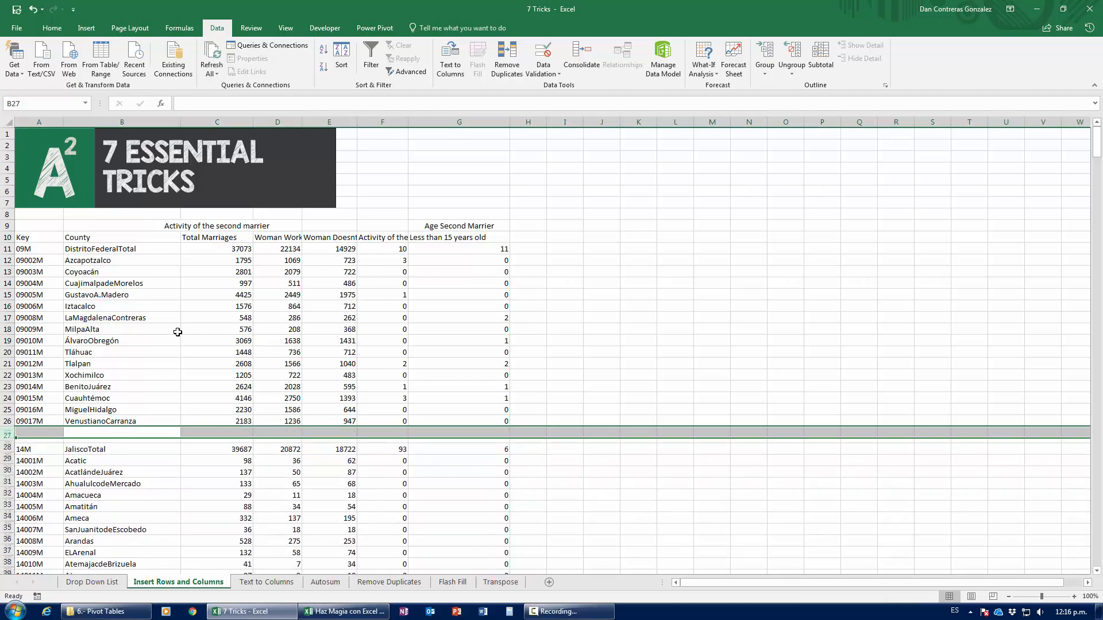
pyautogui.hotkey('ctrl', '+')
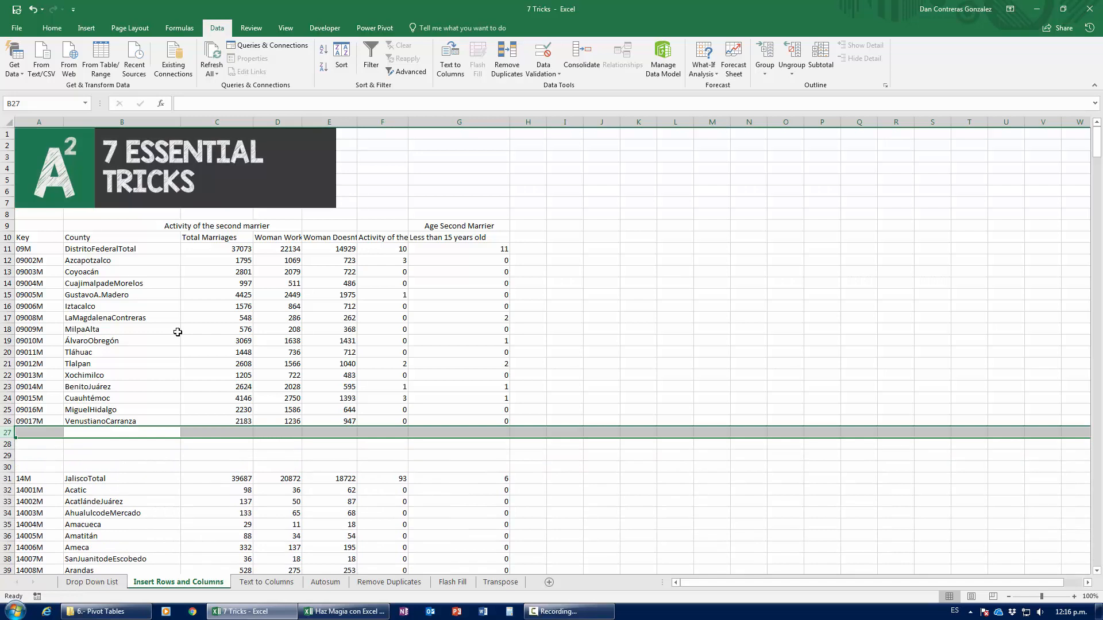
# Delete the four blank rows above the JaliscoTotal row
pyautogui.hotkey('ctrl', '-')
pyautogui.hotkey('ctrl', '-')
pyautogui.hotkey('ctrl', '-')
pyautogui.hotkey('ctrl', '-')
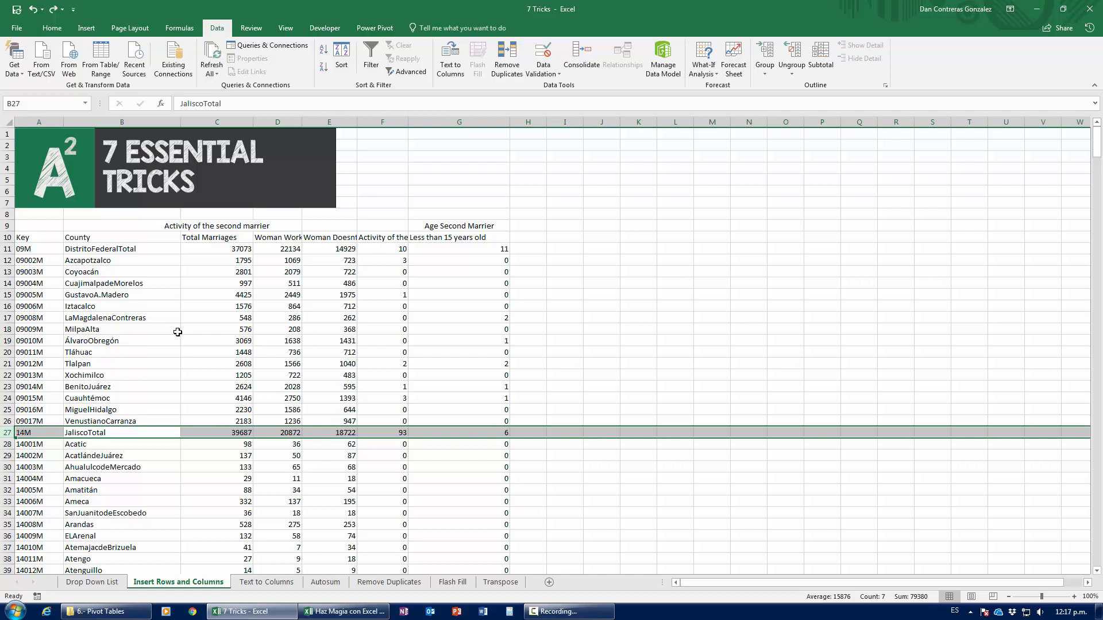
# Extend the selection from the JaliscoTotal row to rows 27 through 37, and insert eleven blank rows there at once
pyautogui.hotkey('shift', 'Down')
pyautogui.hotkey('shift', 'Down')
pyautogui.hotkey('shift', 'Down')
pyautogui.hotkey('shift', 'Down')
pyautogui.hotkey('shift', 'Down')
pyautogui.hotkey('shift', 'Down')
pyautogui.hotkey('shift', 'Down')
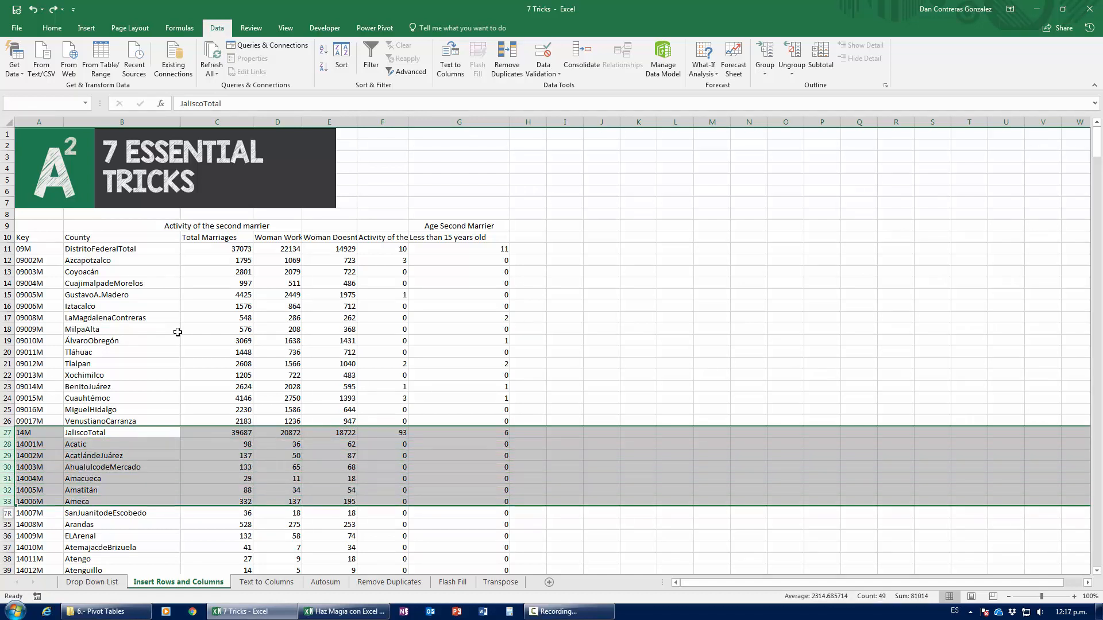
pyautogui.hotkey('shift', 'Down')
pyautogui.hotkey('shift', 'Down')
pyautogui.hotkey('shift', 'Down')
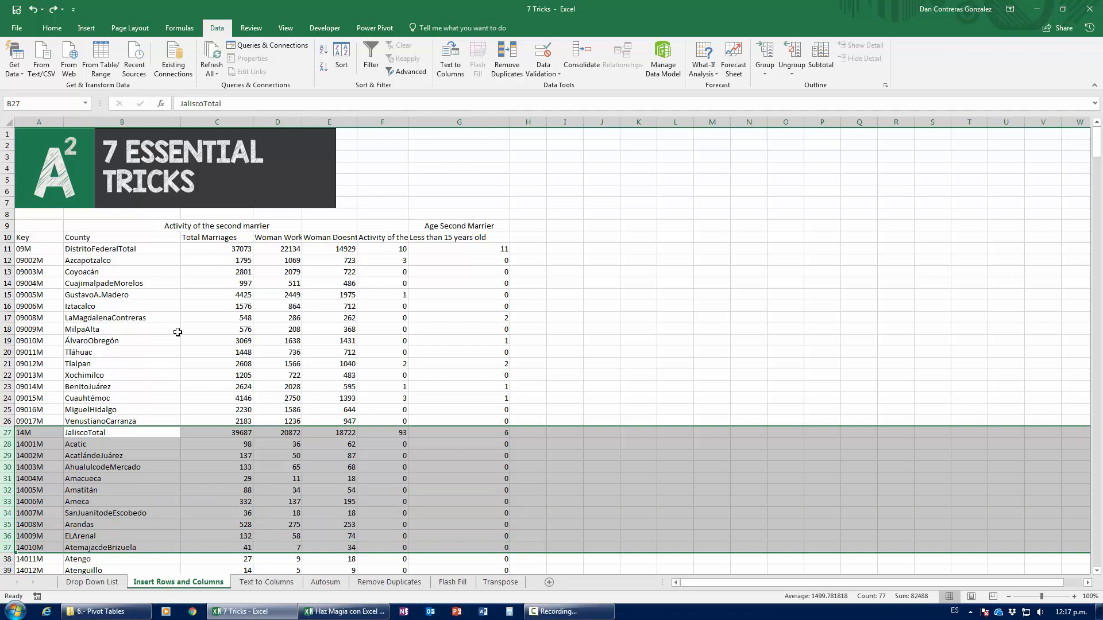
pyautogui.hotkey('ctrl', 'shift', '+')
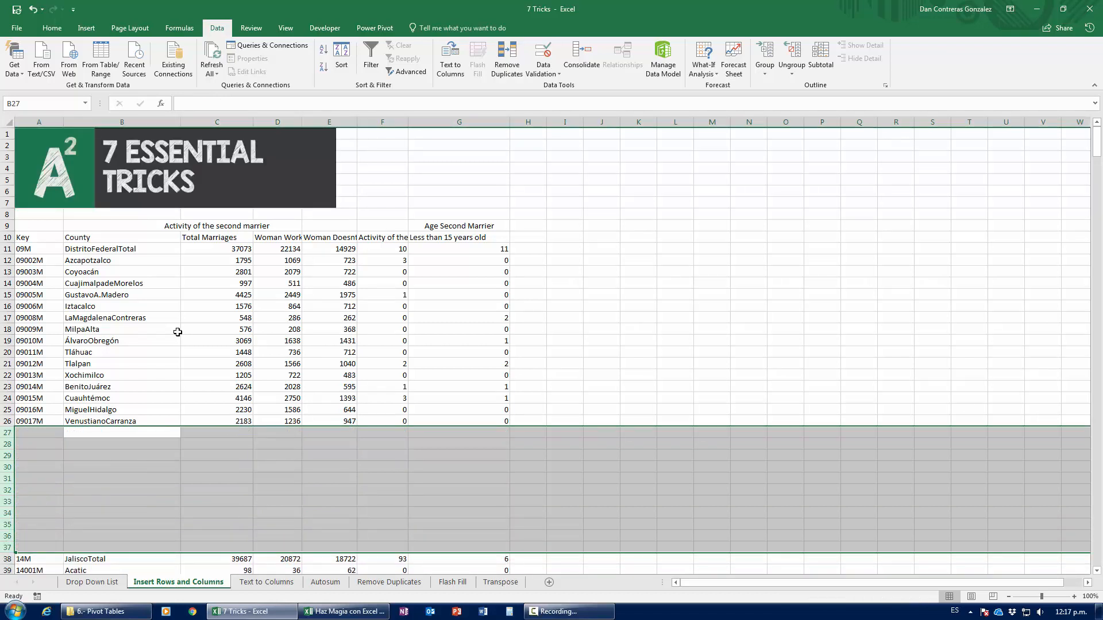
# Delete the four county rows from ÁlvaroObregón through Xochimilco, starting at row 19
pyautogui.scroll(-2, 178, 332)
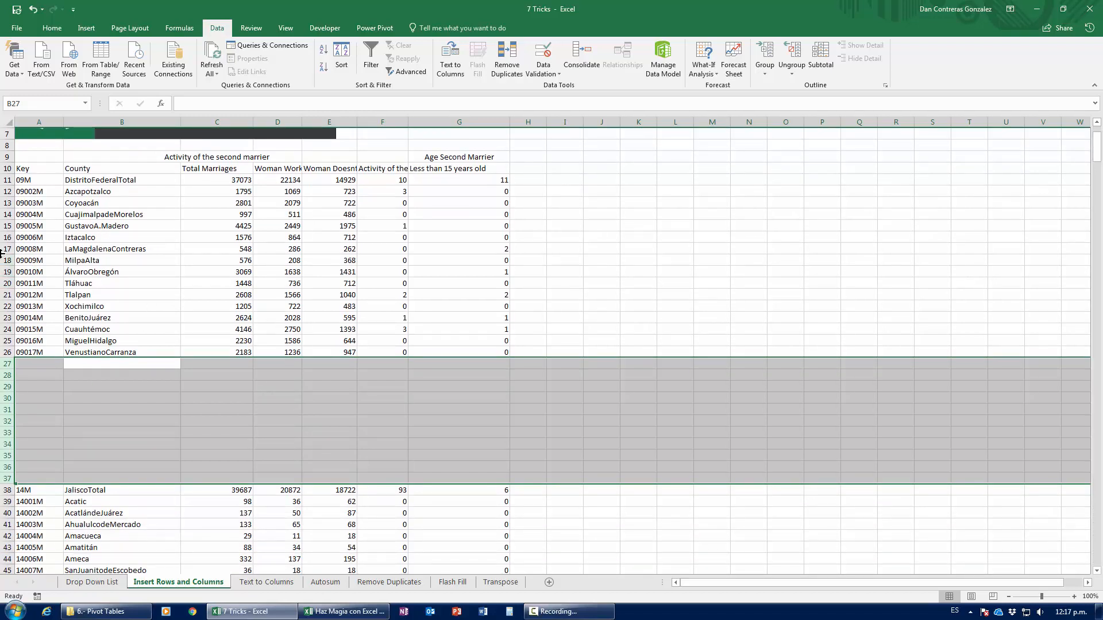
pyautogui.click(6, 271)
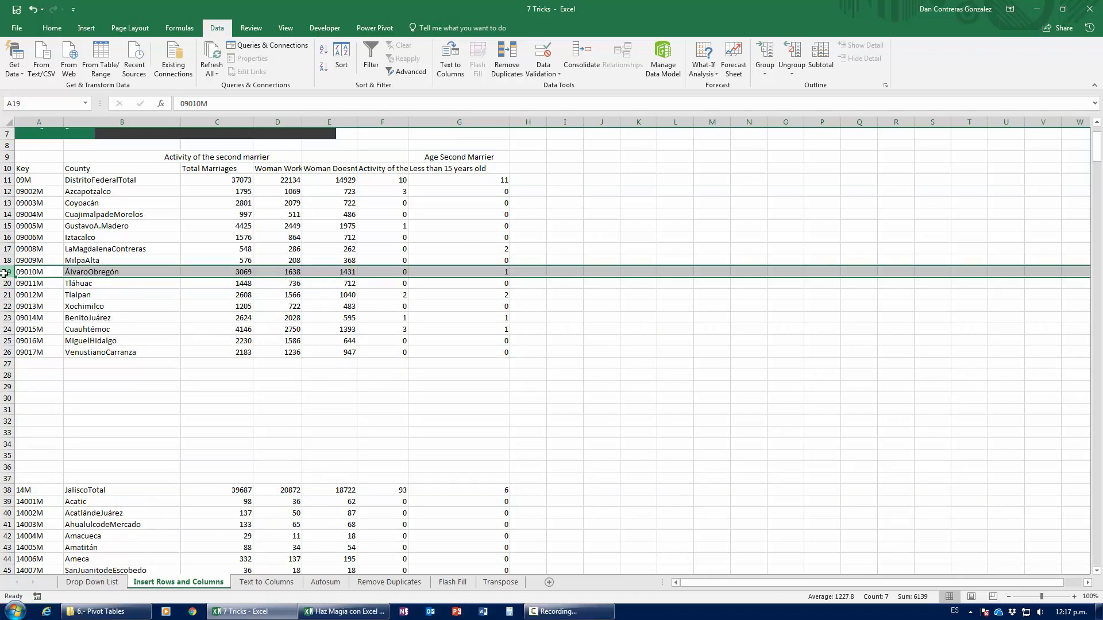
pyautogui.click(120, 285)
pyautogui.press('Up')
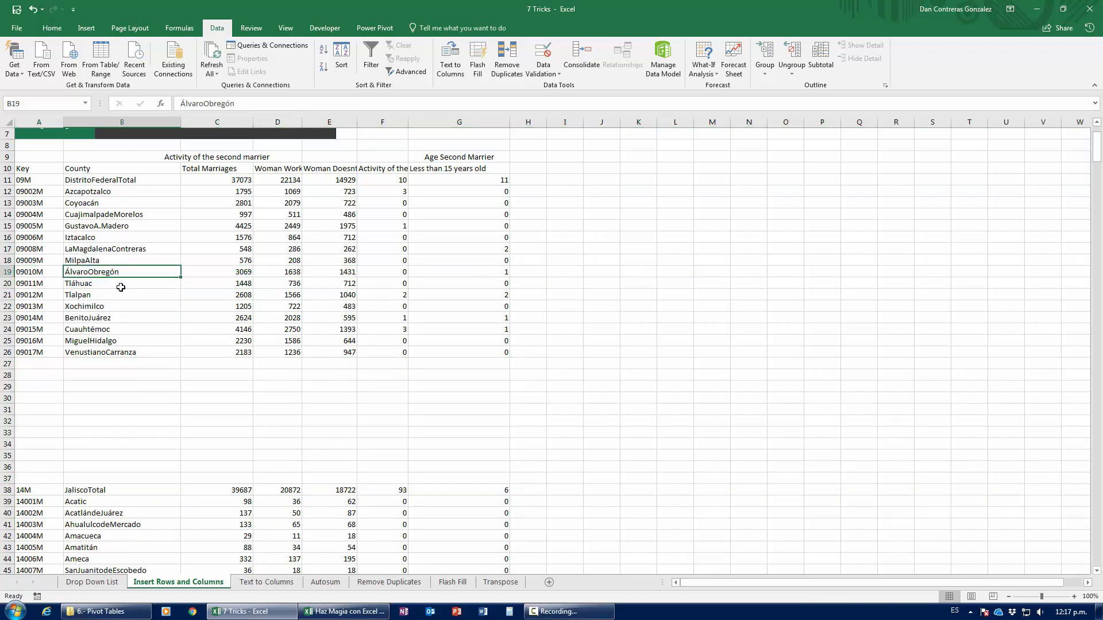
pyautogui.hotkey('shift', 'space')
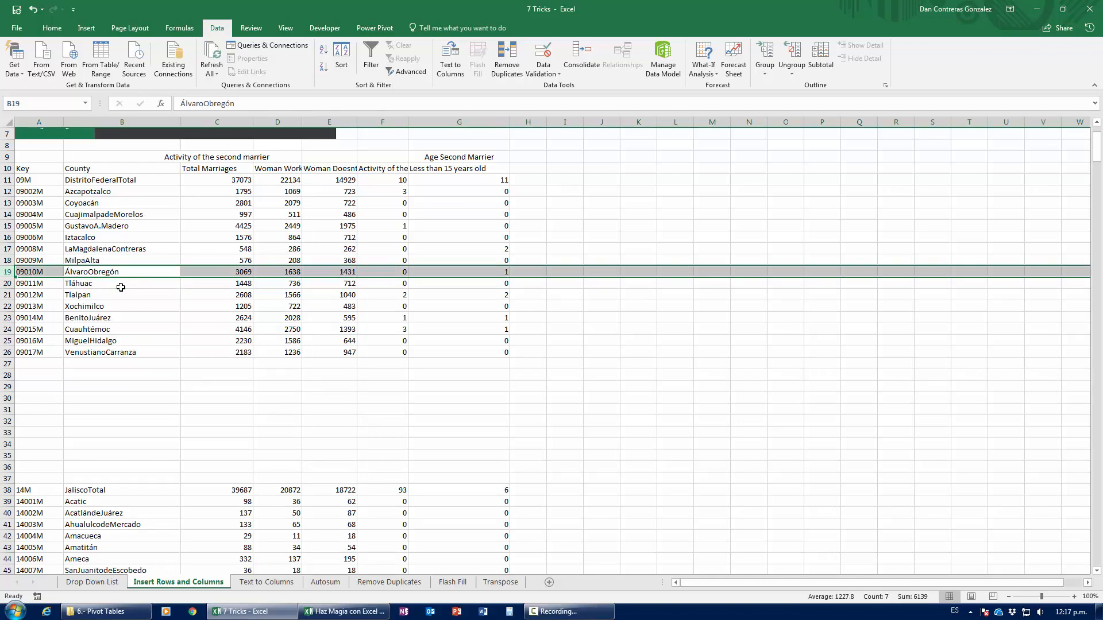
pyautogui.hotkey('ctrl', '-')
pyautogui.hotkey('ctrl', '-')
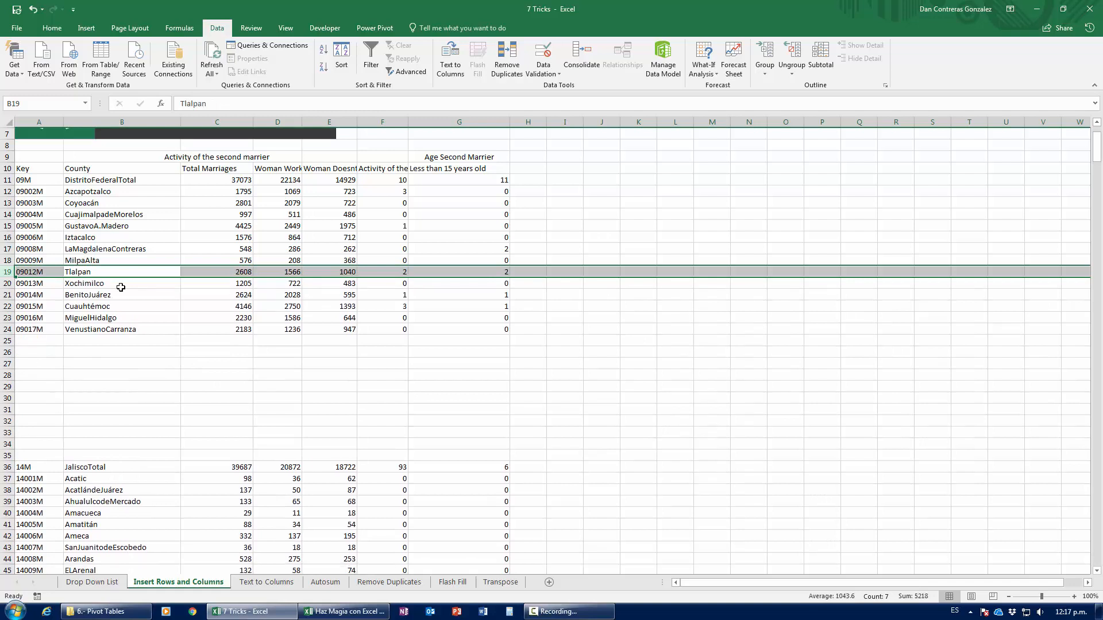
pyautogui.hotkey('ctrl', '-')
pyautogui.hotkey('ctrl', '-')
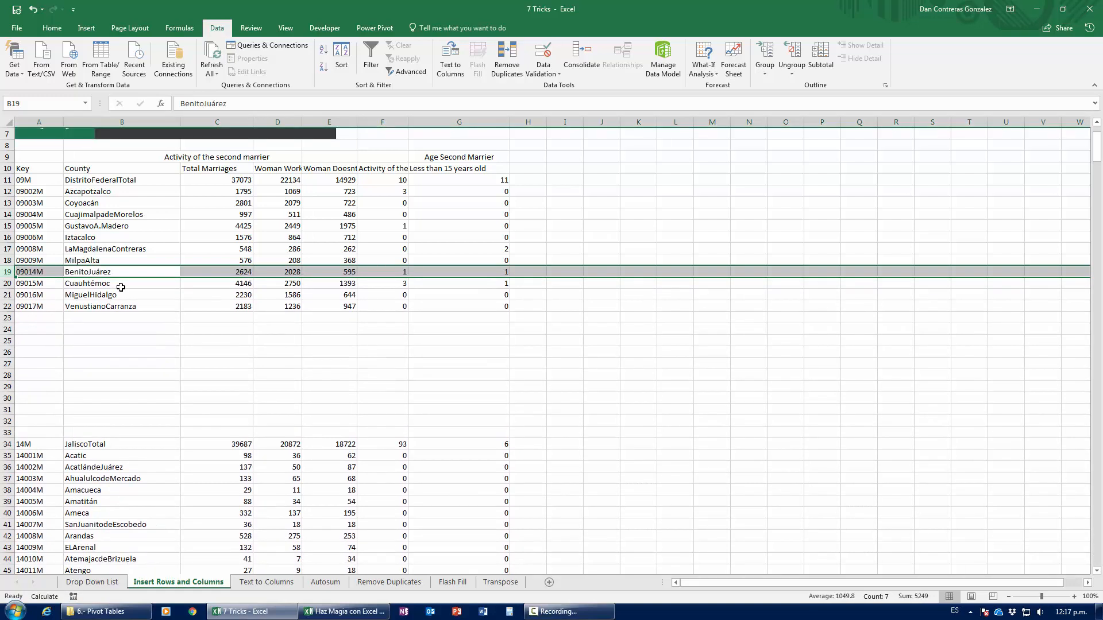
# Delete rows 14 through 20 at once, from CuajimalpadeMorelos to Cuauhtémoc
pyautogui.press('Up')
pyautogui.press('Up')
pyautogui.press('Up')
pyautogui.press('Up')
pyautogui.press('Up')
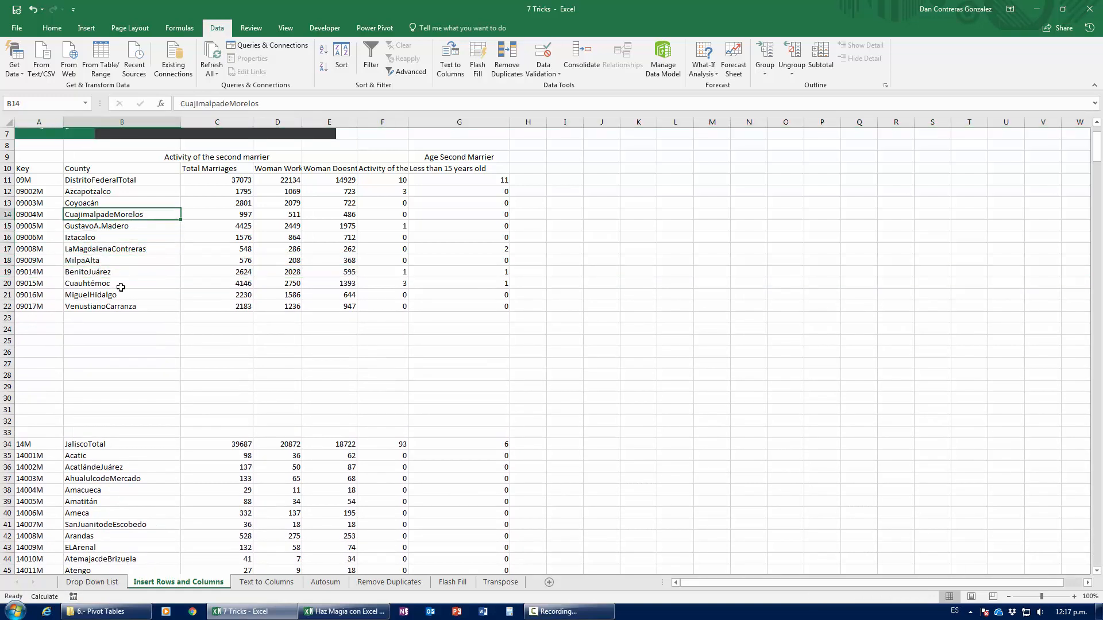
pyautogui.hotkey('shift', 'Down')
pyautogui.hotkey('shift', 'Down')
pyautogui.hotkey('shift', 'Down')
pyautogui.hotkey('shift', 'Down')
pyautogui.hotkey('shift', 'Down')
pyautogui.hotkey('shift', 'Down')
pyautogui.hotkey('shift', 'space')
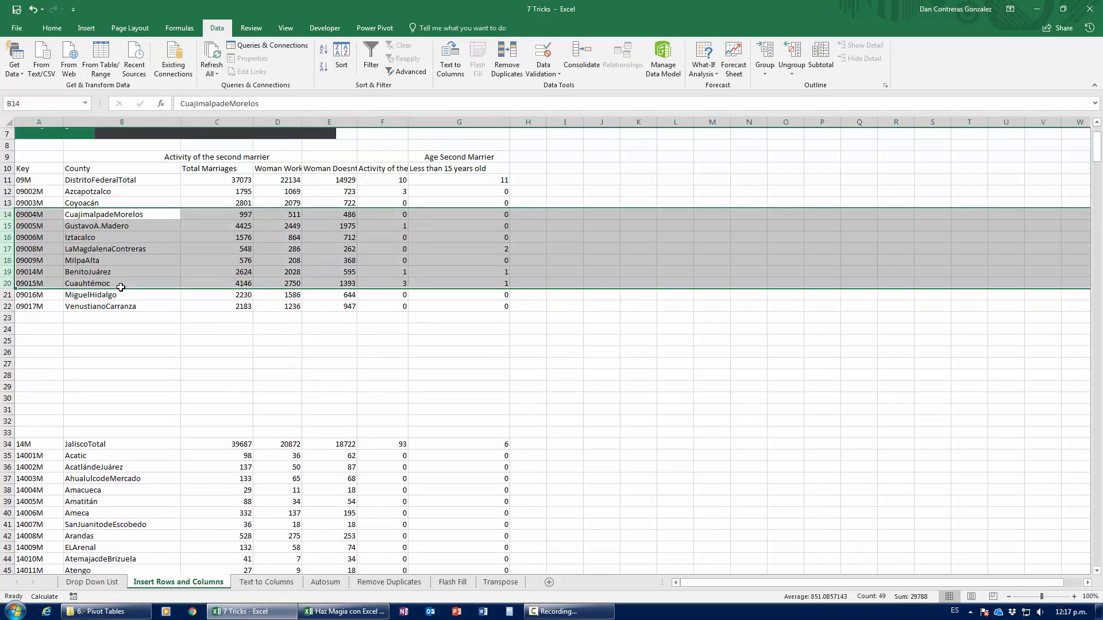
pyautogui.hotkey('ctrl', '-')
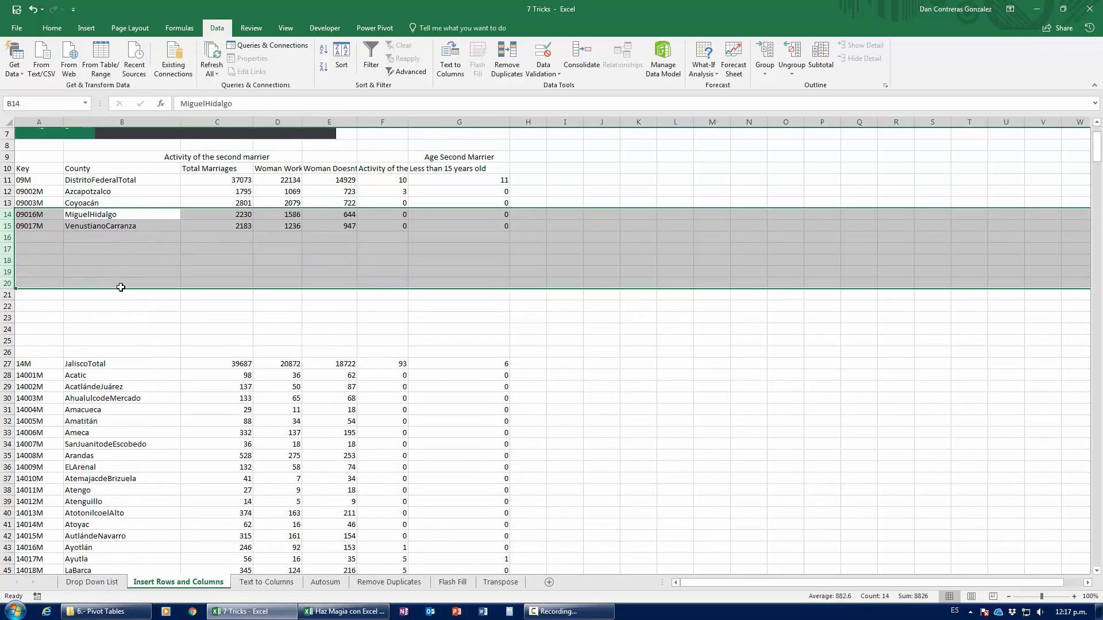
# Undo all the county row deletions and the insertion of eleven blank rows above JaliscoTotal
pyautogui.hotkey('ctrl', 'z')
pyautogui.hotkey('ctrl', 'z')
pyautogui.hotkey('ctrl', 'z')
pyautogui.hotkey('ctrl', 'z')
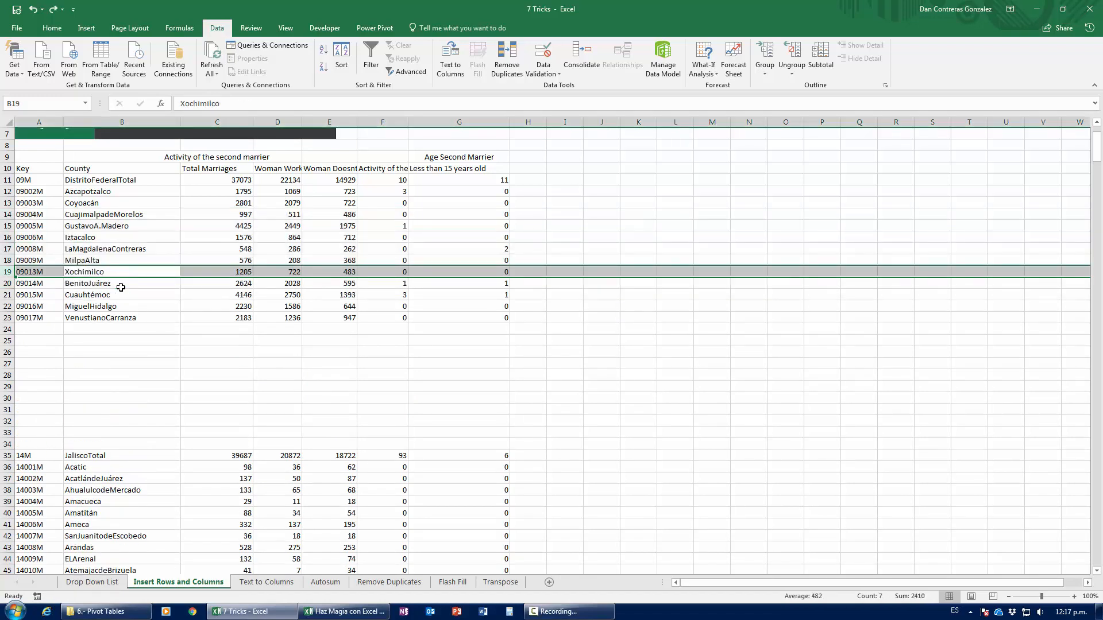
pyautogui.hotkey('ctrl', 'z')
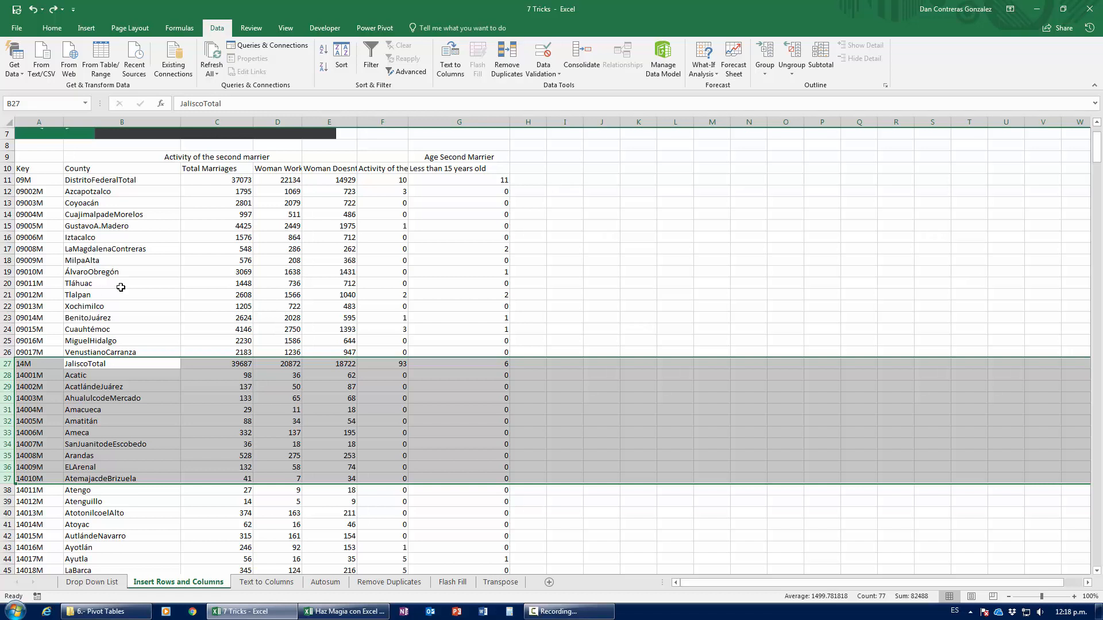
# Open the Text to Columns sheet and select the Precio column header in F11
pyautogui.click(266, 583)
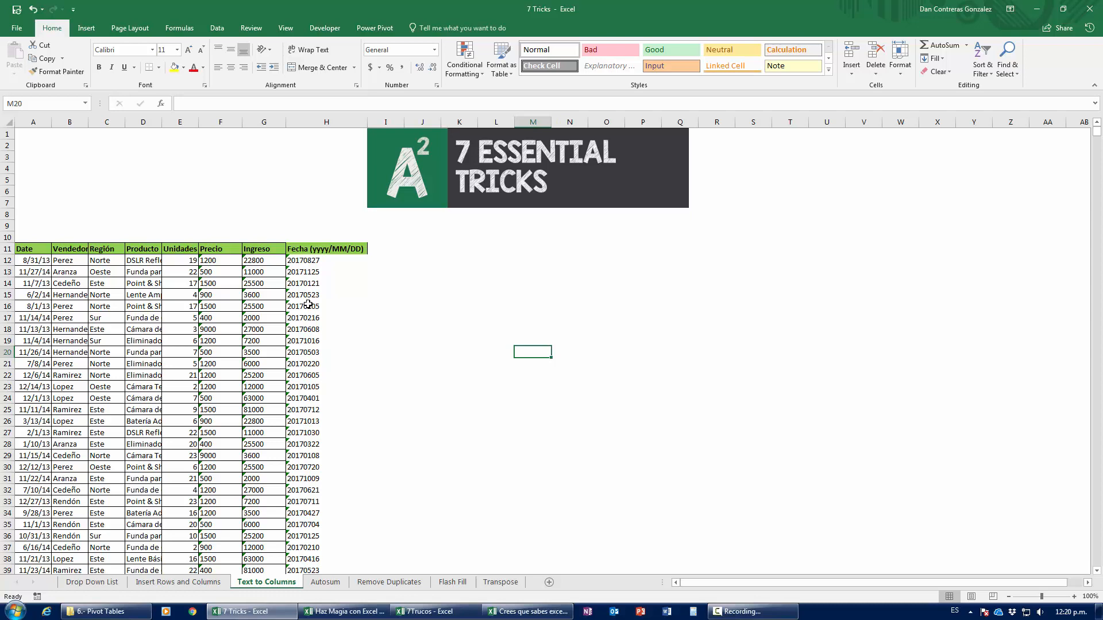
pyautogui.click(220, 259)
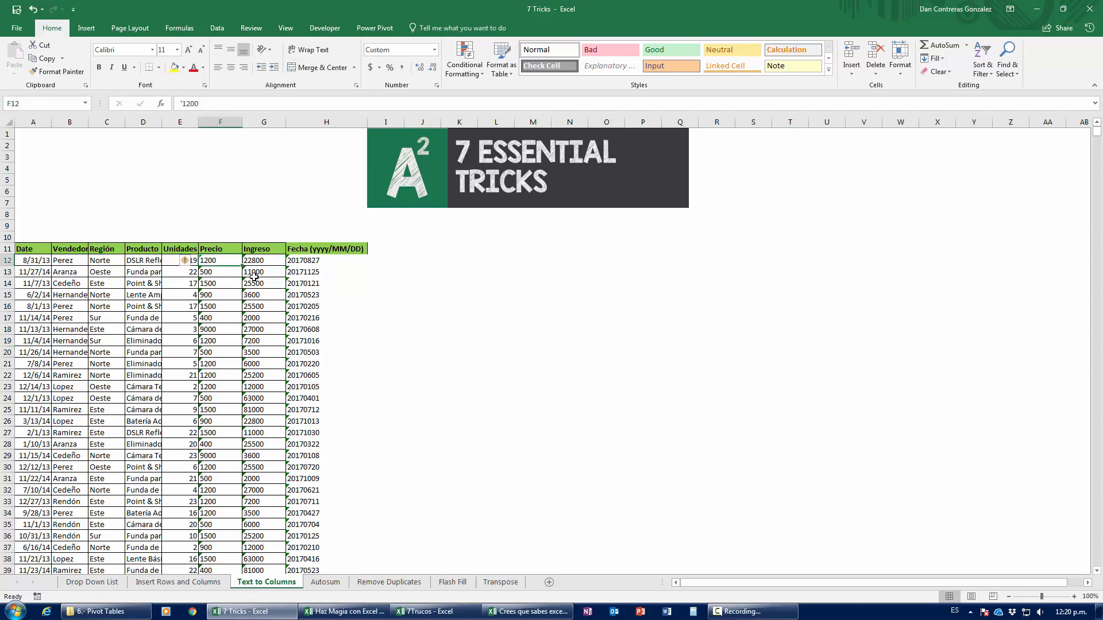
pyautogui.click(227, 246)
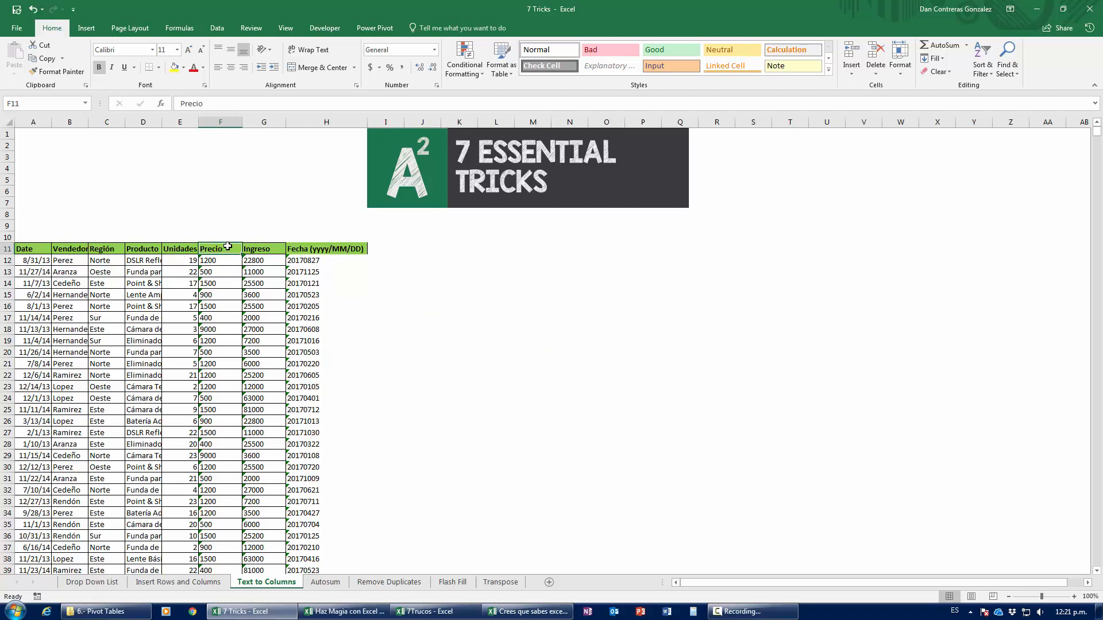
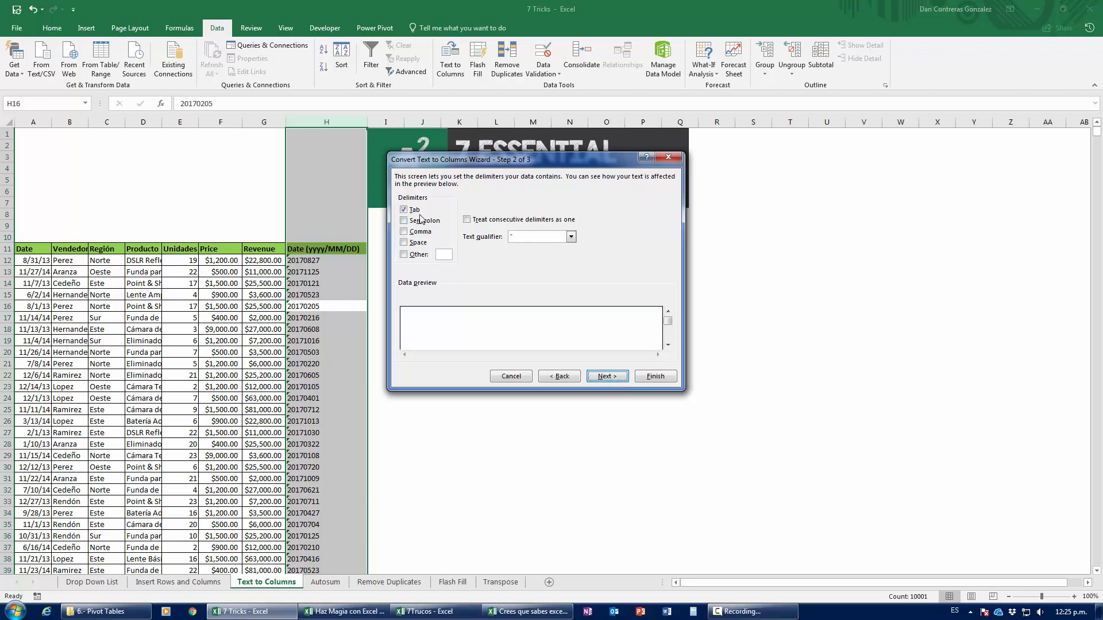
# Finish the Text to Columns conversion of column H with the YMD date format, and check the column down to its end
pyautogui.click(607, 376)
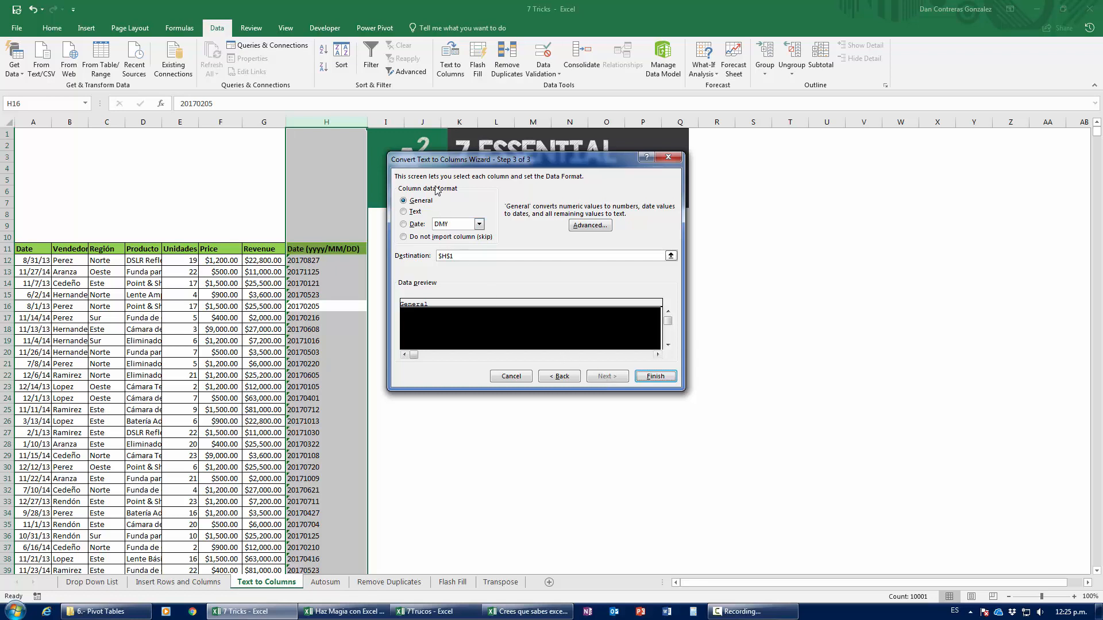
pyautogui.click(409, 228)
pyautogui.click(459, 224)
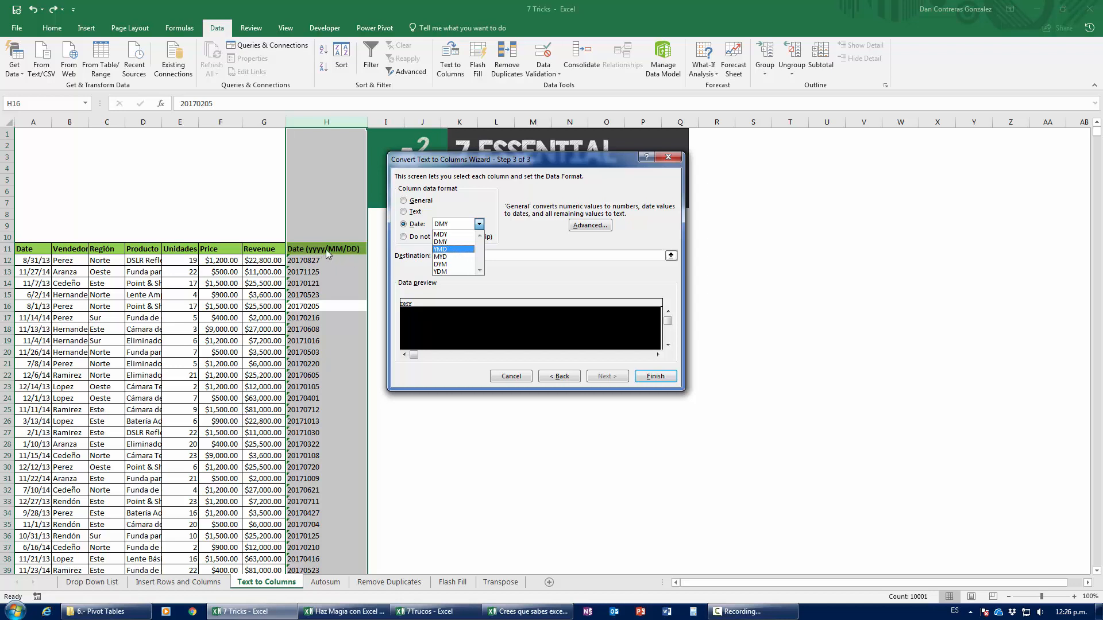
pyautogui.click(448, 249)
pyautogui.click(656, 376)
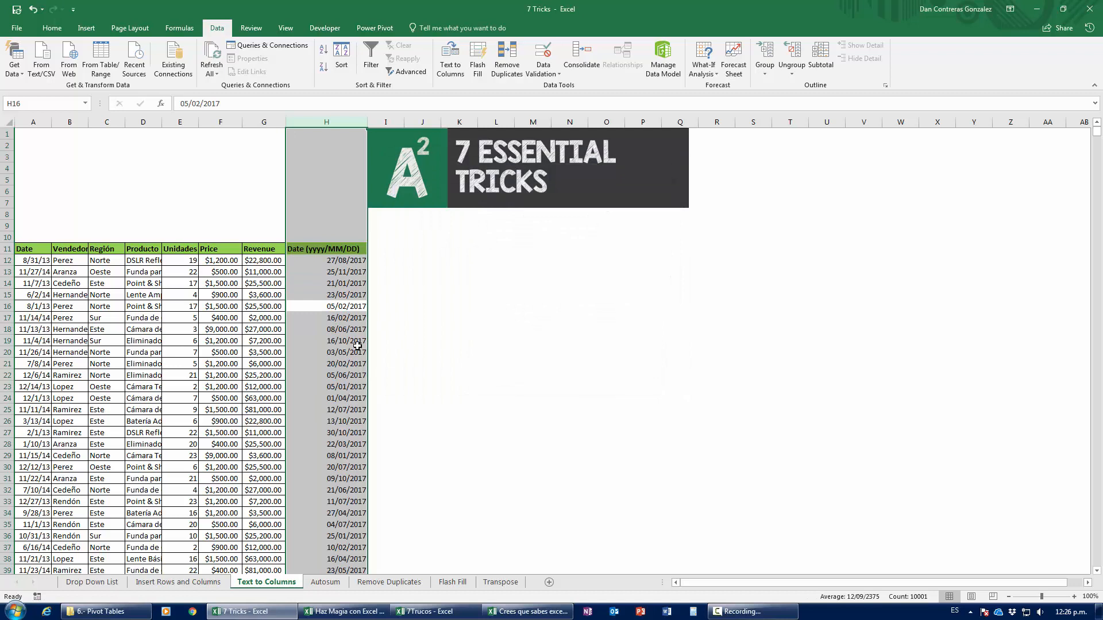
pyautogui.click(354, 440)
pyautogui.hotkey('ctrl', 'Down')
pyautogui.hotkey('ctrl', 'Up')
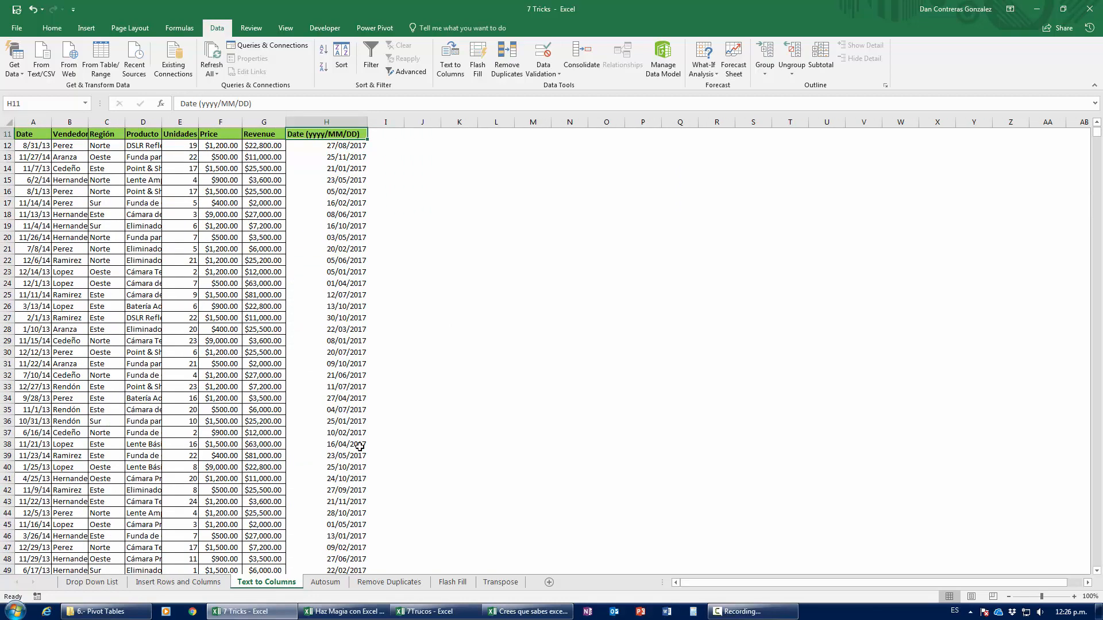
# Open the Autosum sheet and clear the stray total label and amount in the range P13:Q16
pyautogui.click(325, 582)
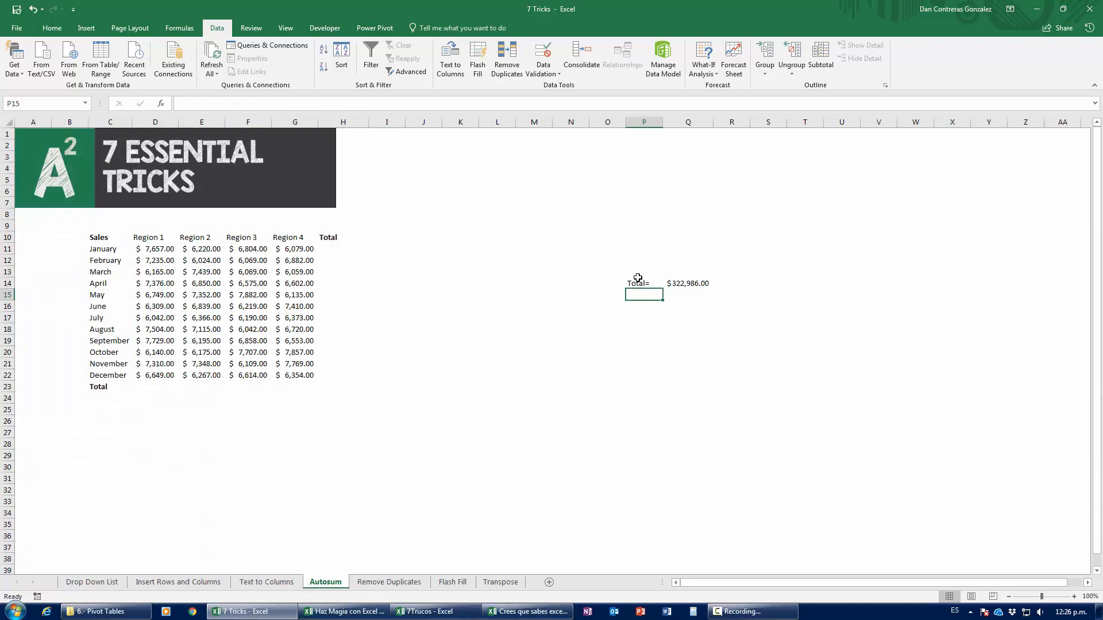
pyautogui.moveTo(637, 274); pyautogui.dragTo(692, 301)
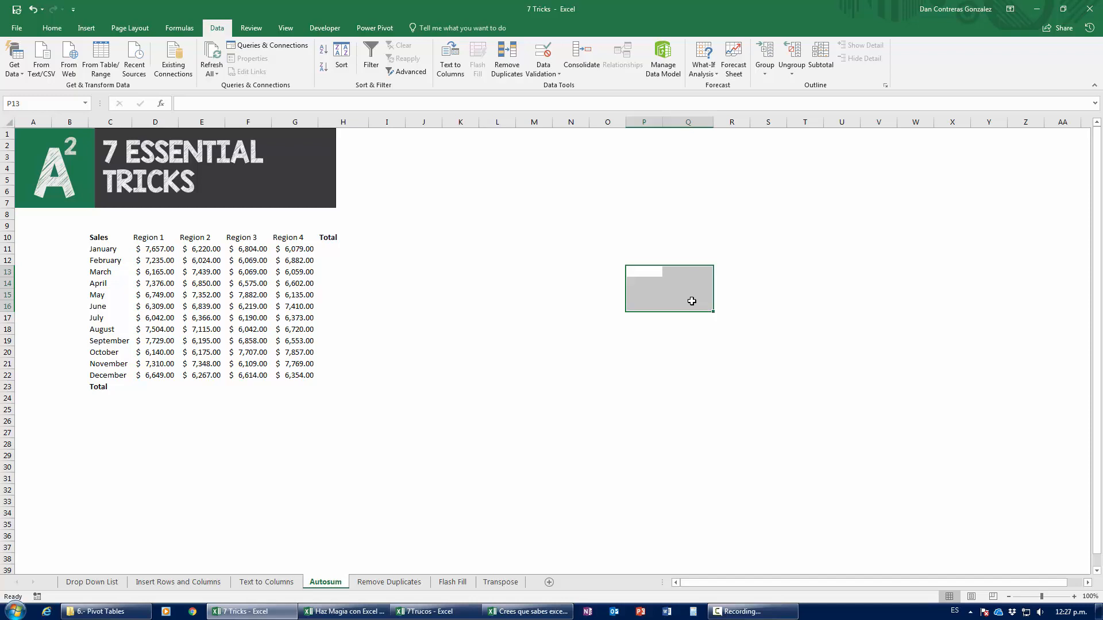
# Total Region 1 in D23 by adding cells individually with =D11+D12+D13+D14+D15+D16+D17+D19+D20+D21+D22
pyautogui.click(157, 387)
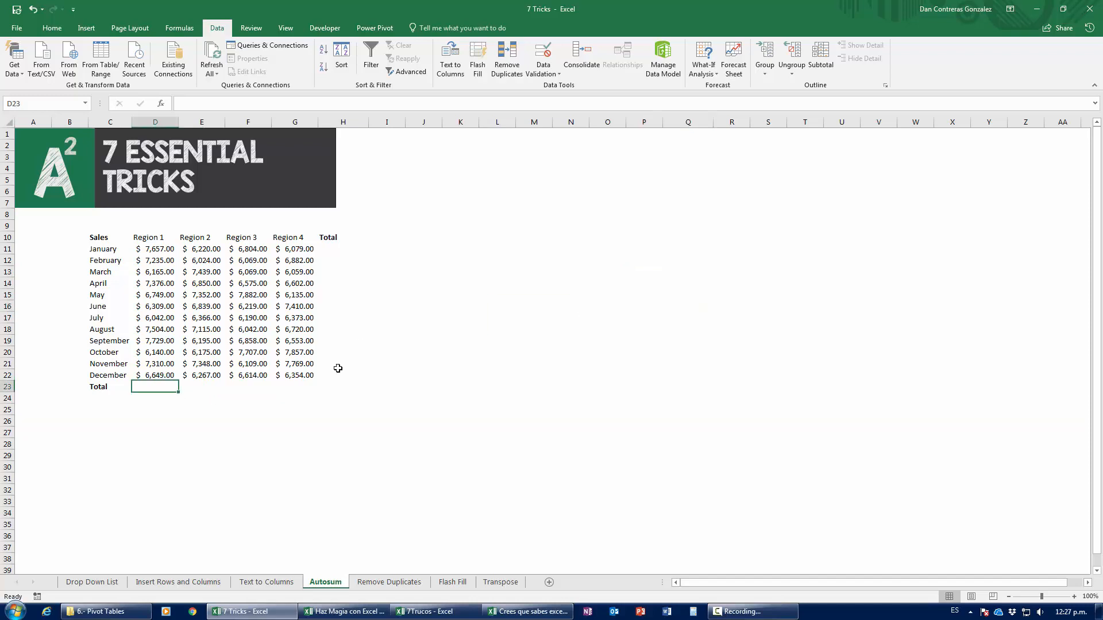
pyautogui.write('=')
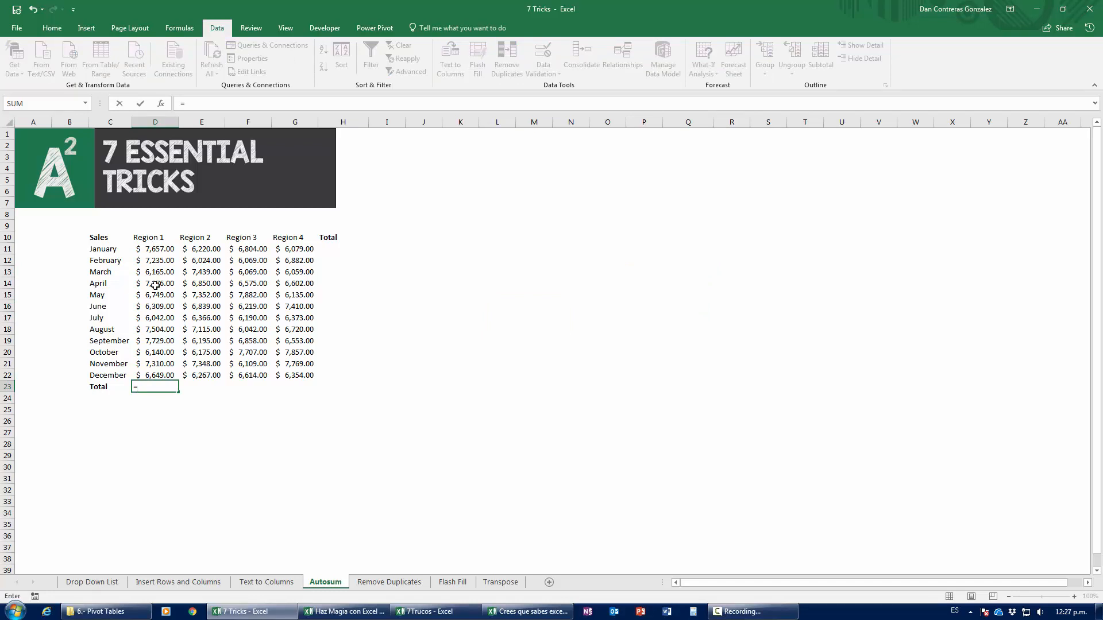
pyautogui.click(152, 249)
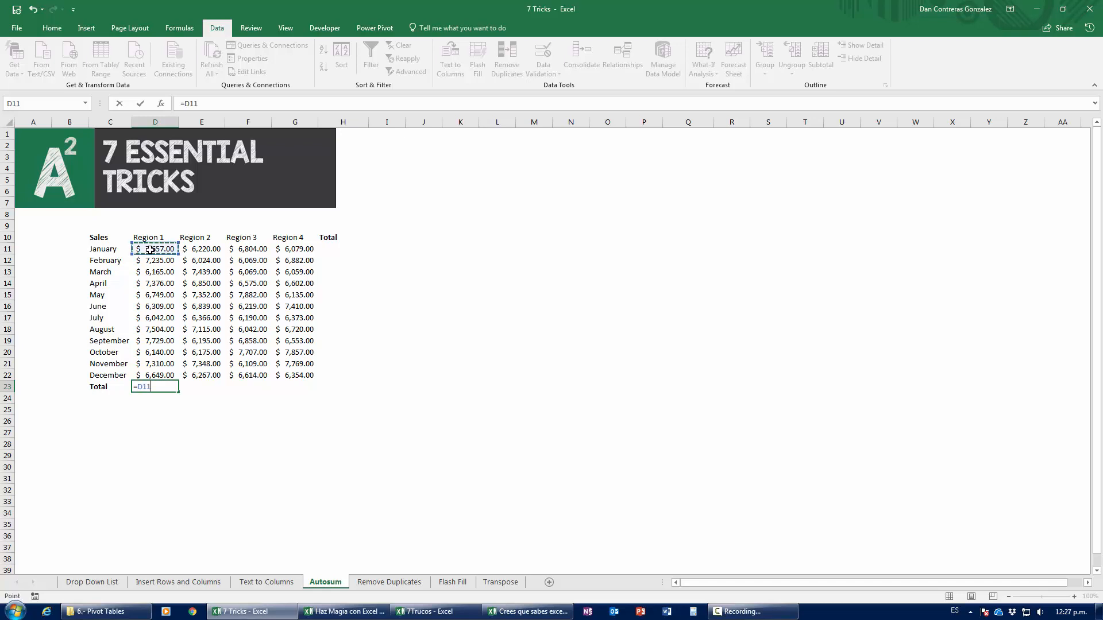
pyautogui.write('+')
pyautogui.click(150, 263)
pyautogui.write('+')
pyautogui.click(153, 273)
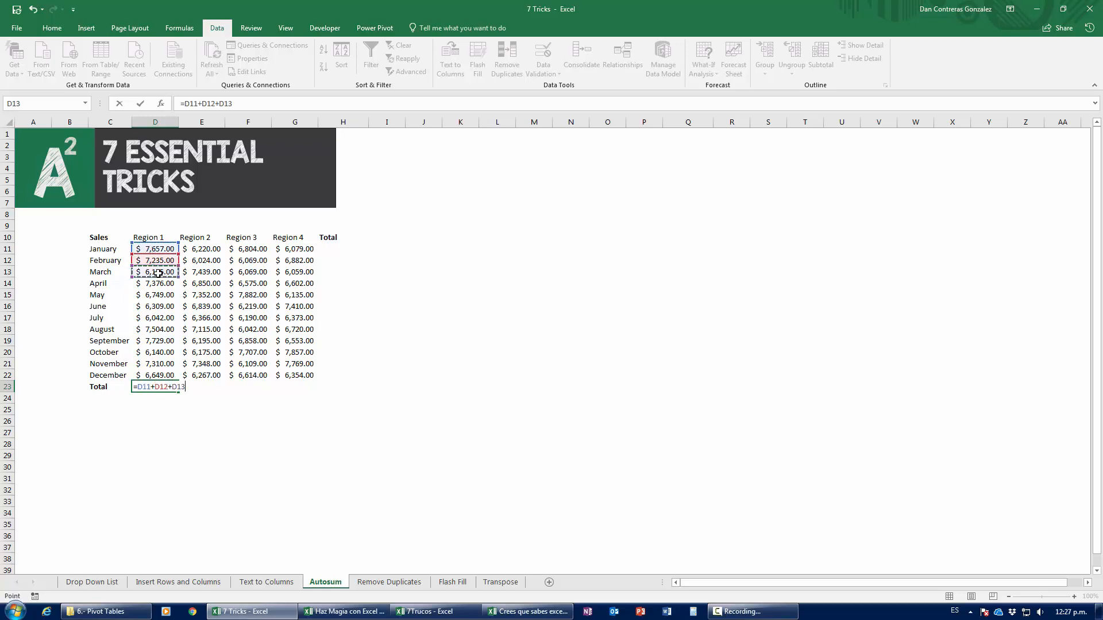
pyautogui.write('+')
pyautogui.click(158, 284)
pyautogui.write('+')
pyautogui.click(154, 294)
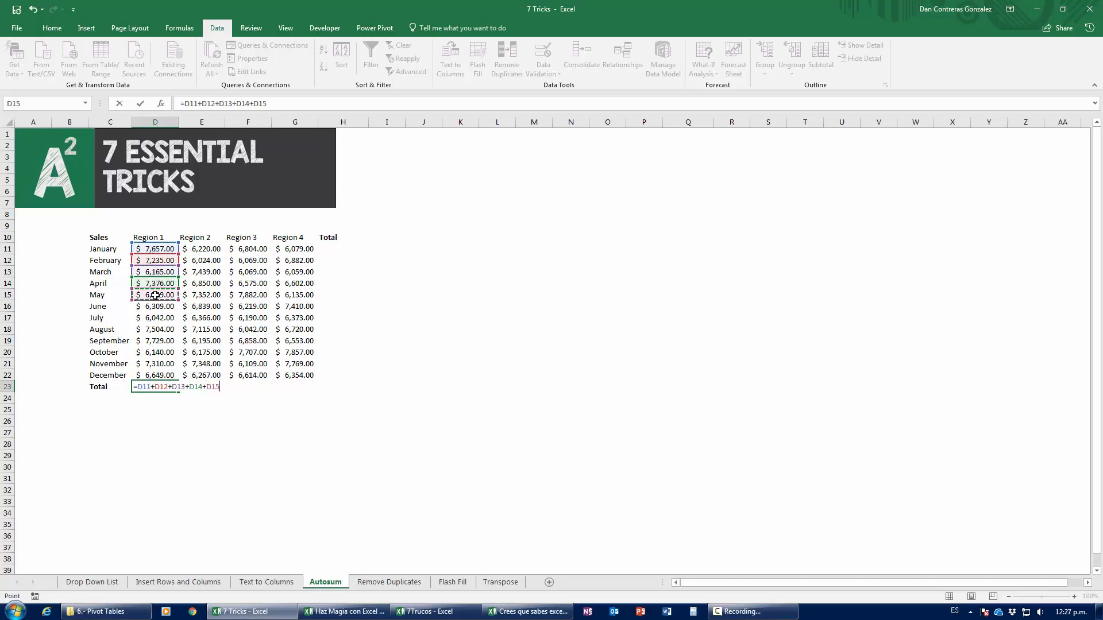
pyautogui.write('+')
pyautogui.click(155, 306)
pyautogui.write('+')
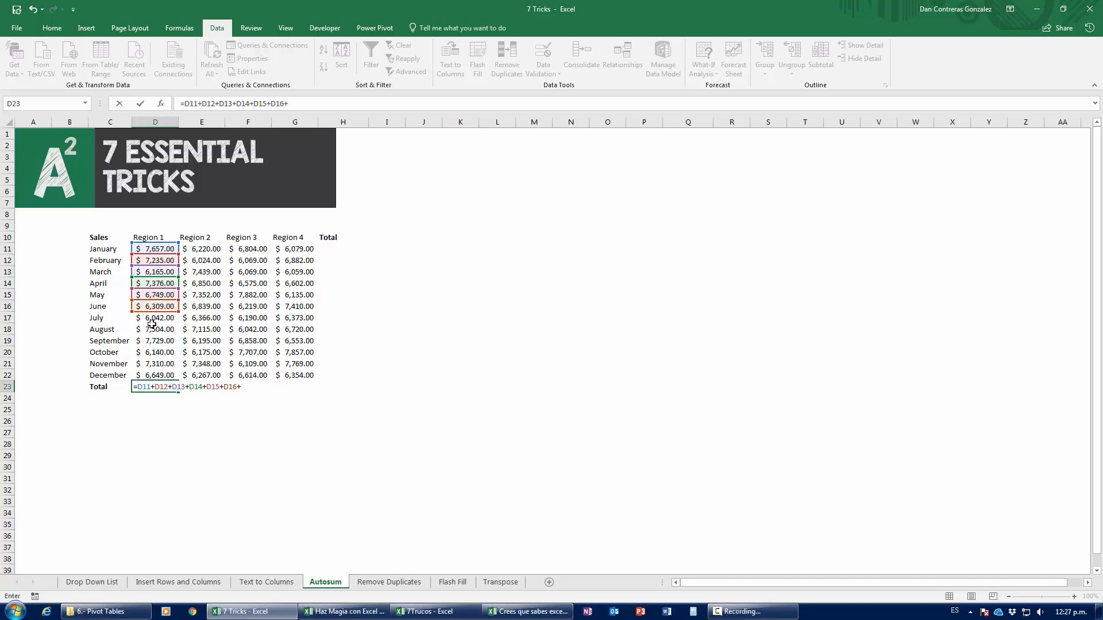
pyautogui.click(151, 318)
pyautogui.write('+')
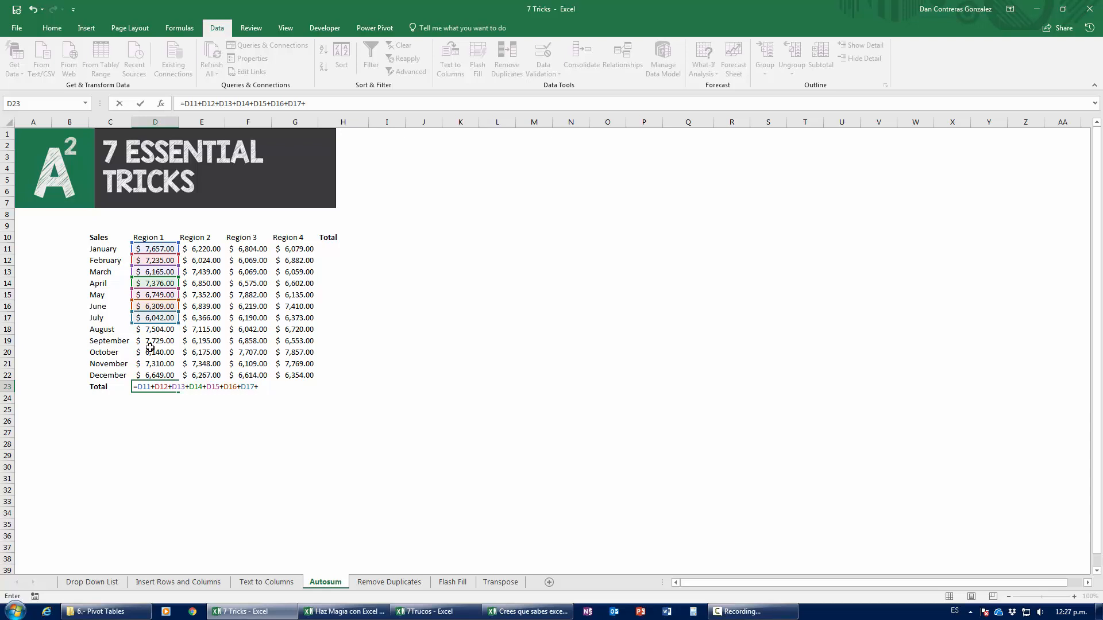
pyautogui.click(148, 343)
pyautogui.write('+')
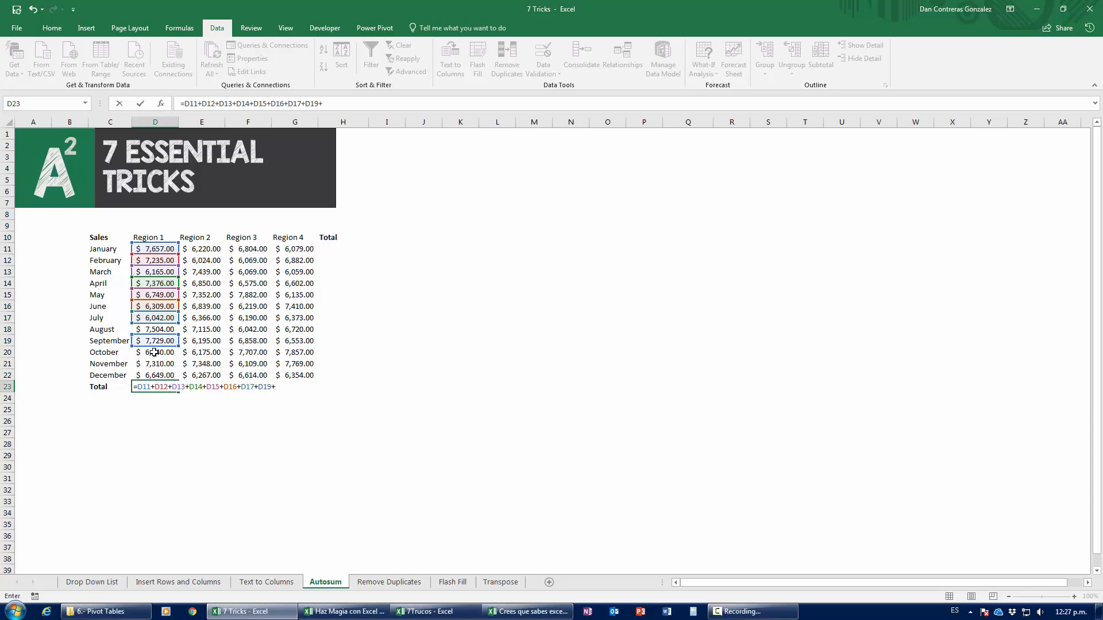
pyautogui.click(151, 352)
pyautogui.write('+')
pyautogui.click(152, 363)
pyautogui.write('+')
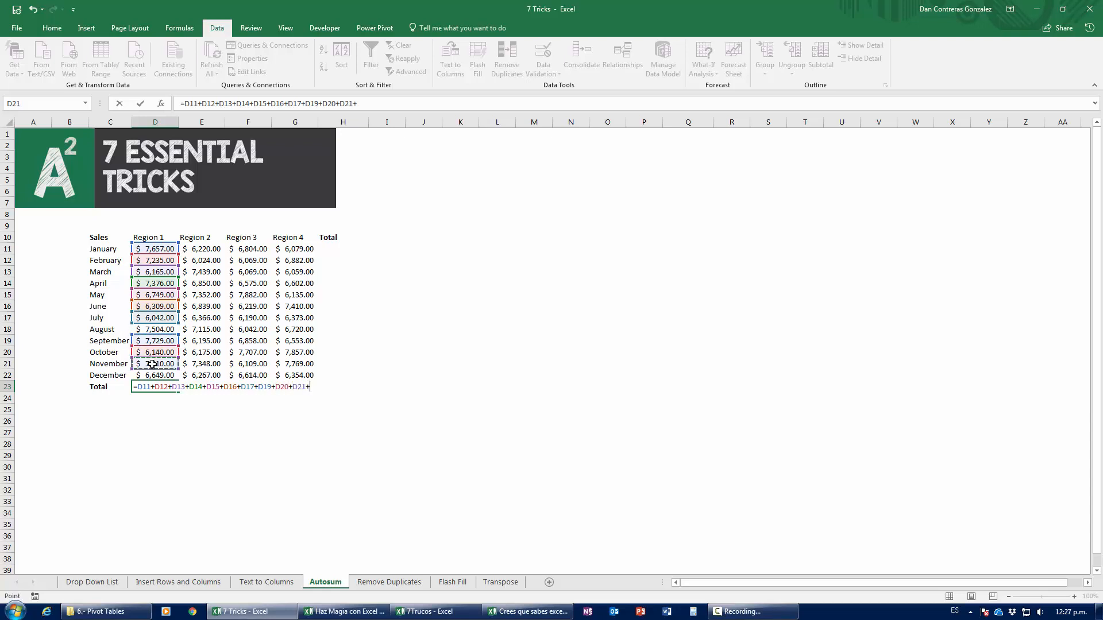
pyautogui.click(159, 375)
pyautogui.press('Return')
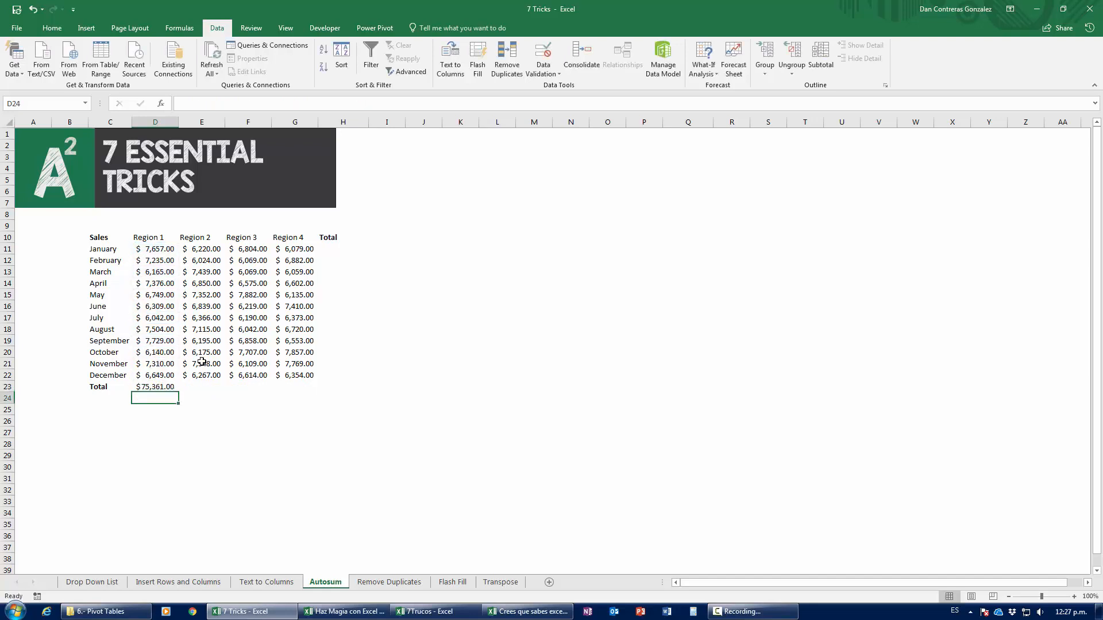
# Replace the Region 1 total in D23 with =SUM(D11:D22), and clear the cell
pyautogui.press('Up')
pyautogui.press('Delete')
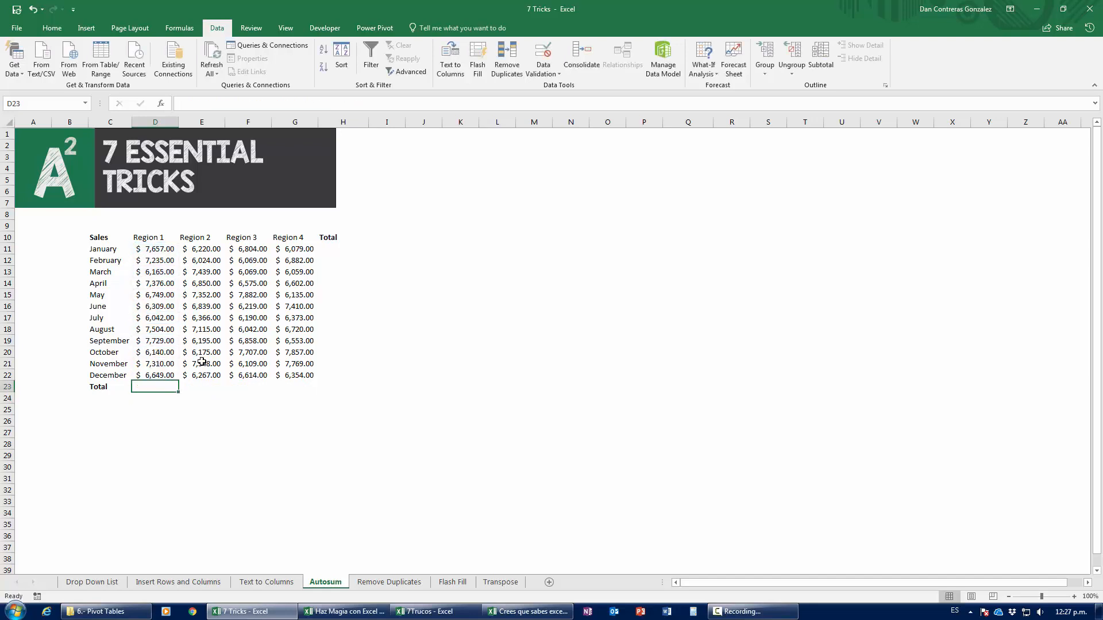
pyautogui.write('=')
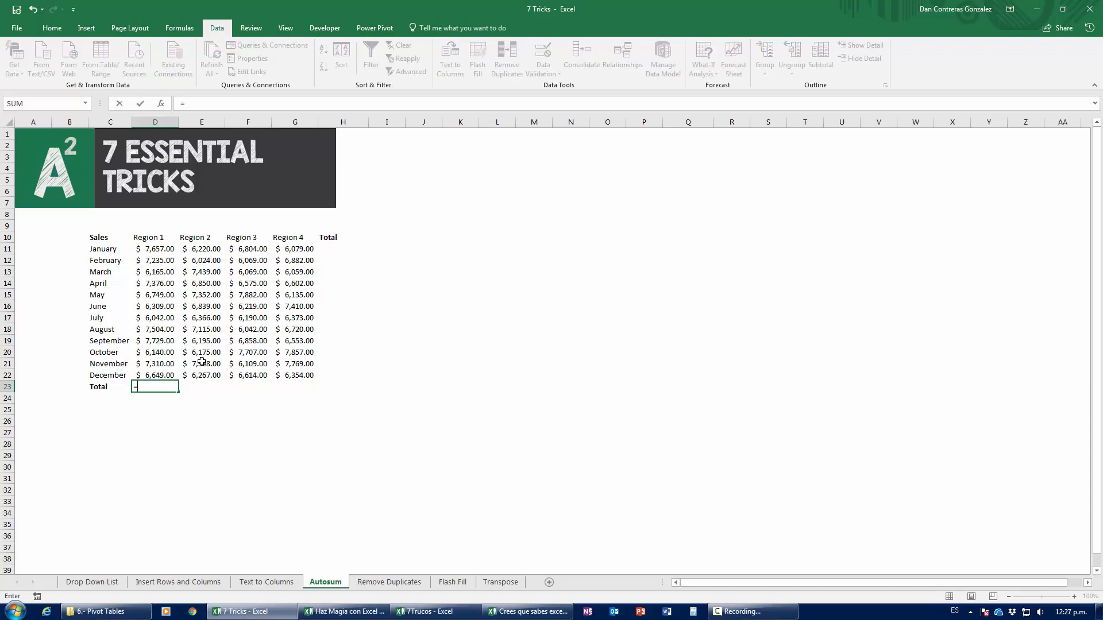
pyautogui.write('sum(')
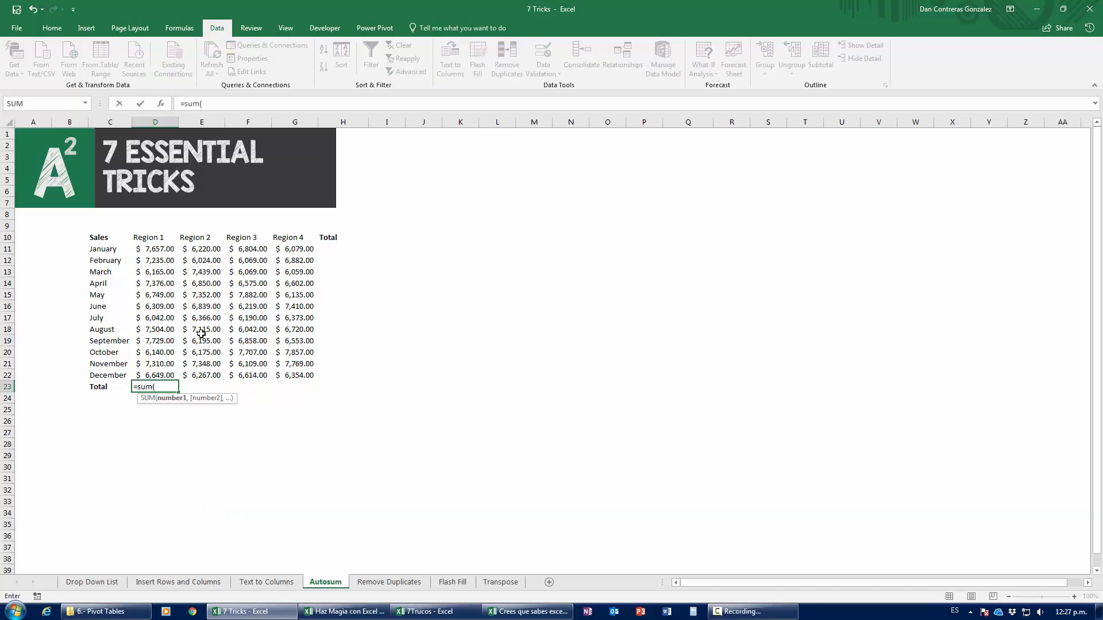
pyautogui.moveTo(159, 250); pyautogui.dragTo(163, 376)
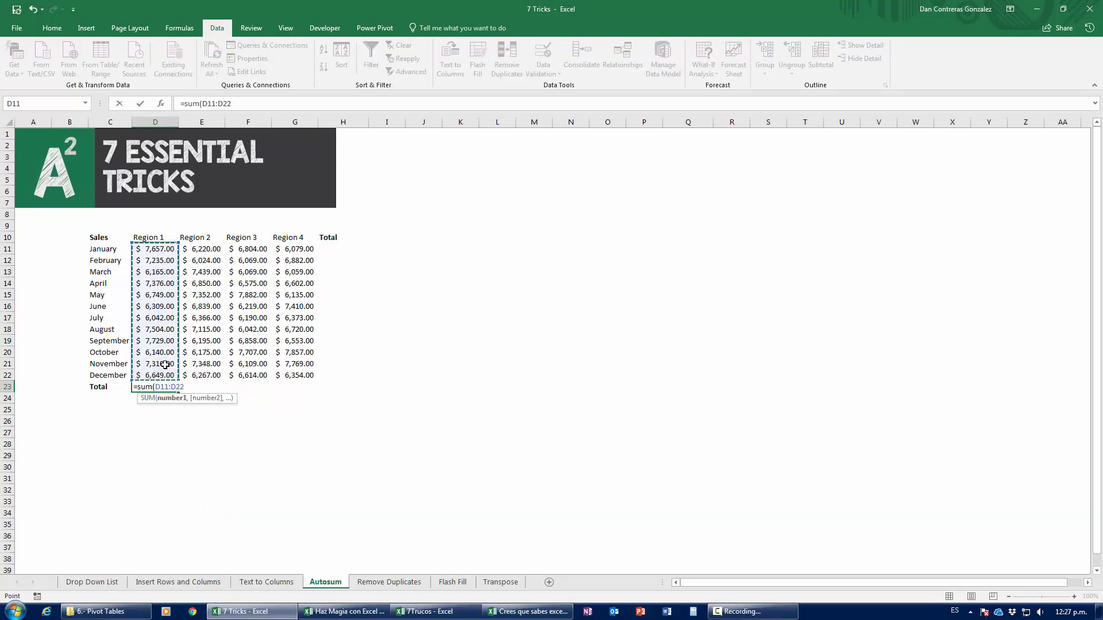
pyautogui.press('Return')
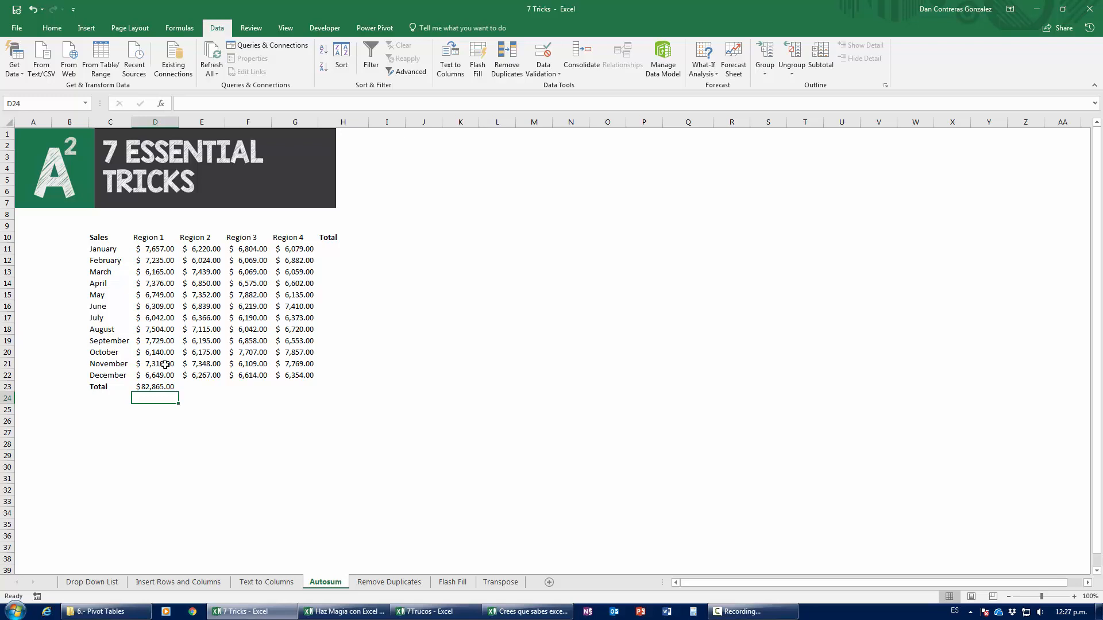
pyautogui.press('Up')
pyautogui.press('Delete')
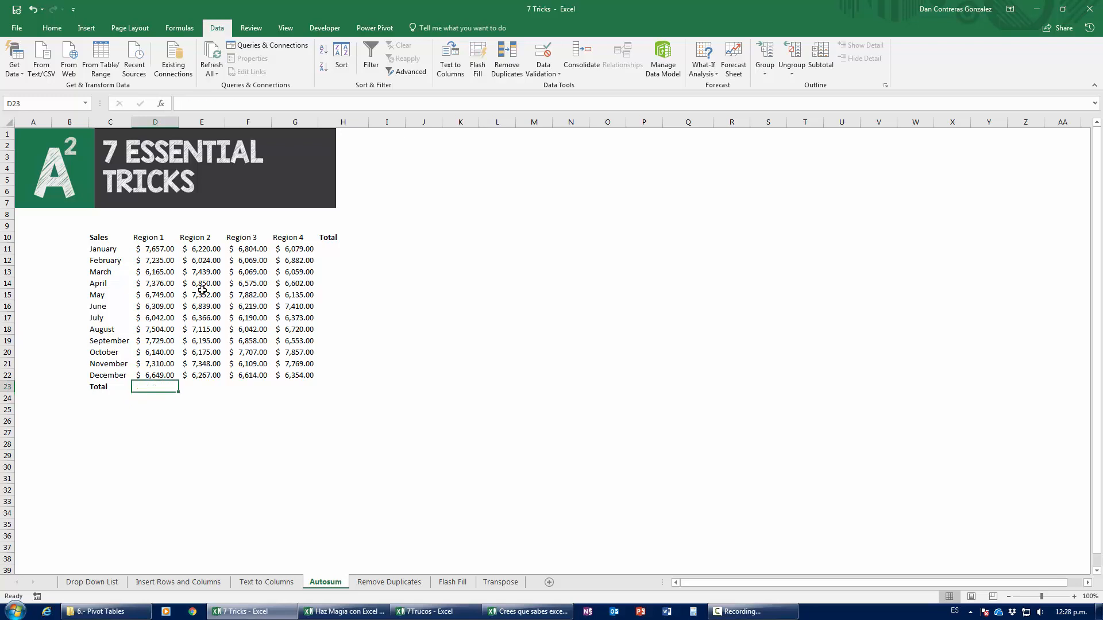
# Fill the row and column totals of the table C10:H23 with AutoSum two times, undoing each one, and deselect the table
pyautogui.moveTo(105, 237); pyautogui.dragTo(344, 385)
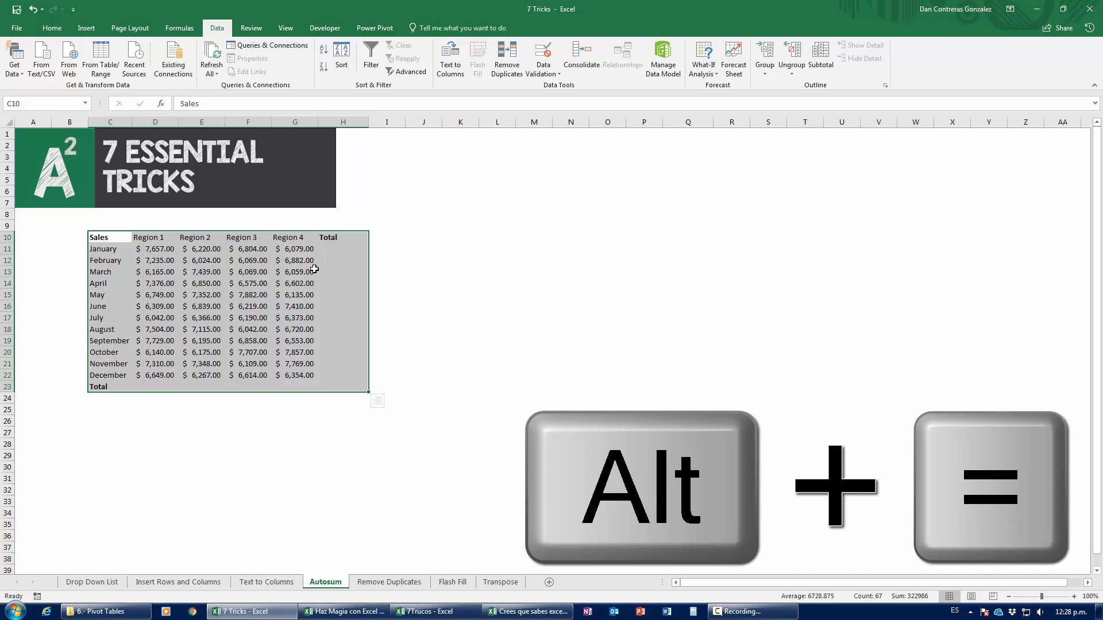
pyautogui.hotkey('alt', '=')
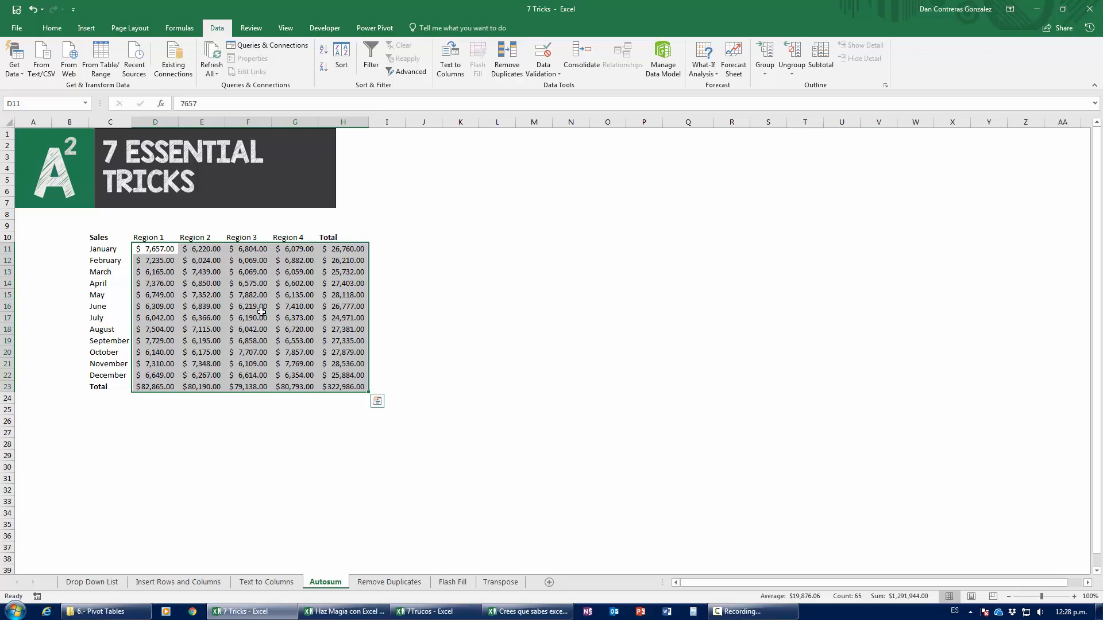
pyautogui.hotkey('ctrl', 'z')
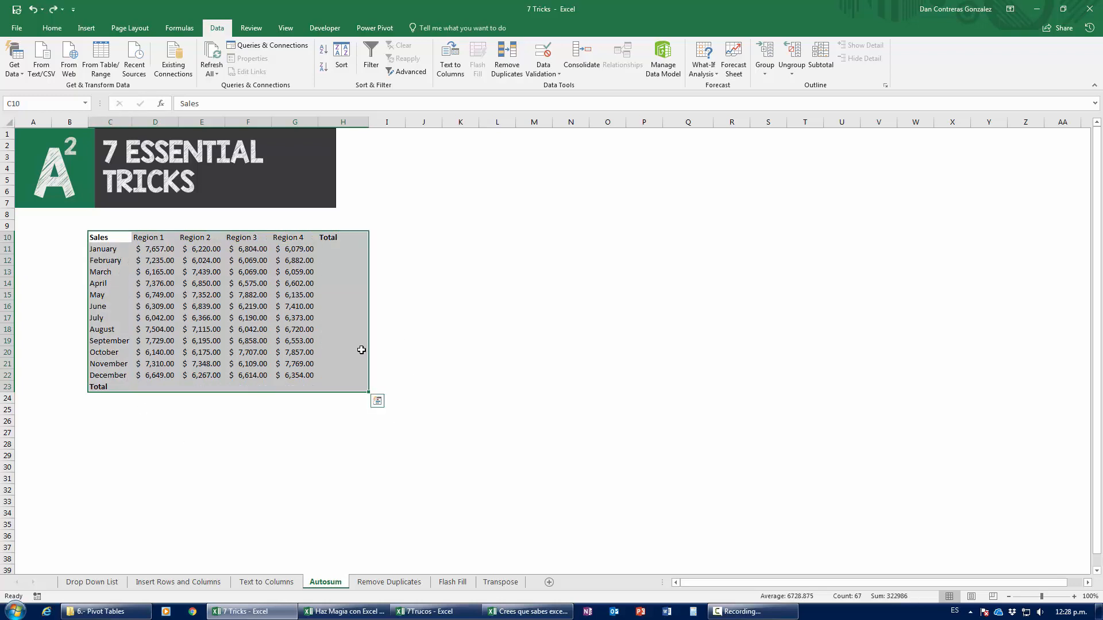
pyautogui.hotkey('alt', '=')
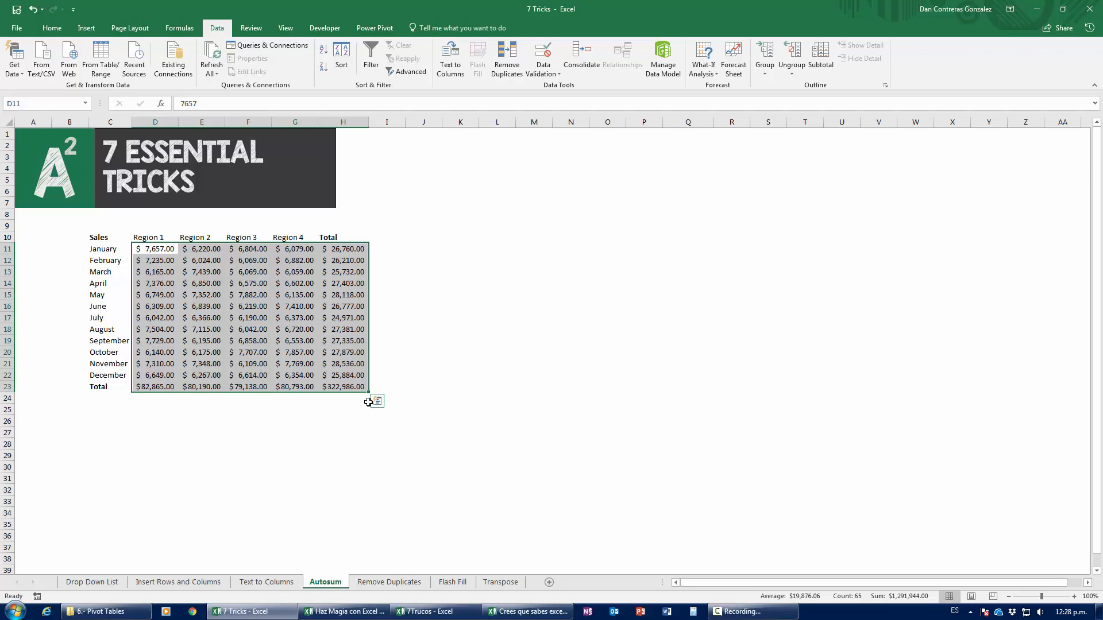
pyautogui.hotkey('ctrl', 'z')
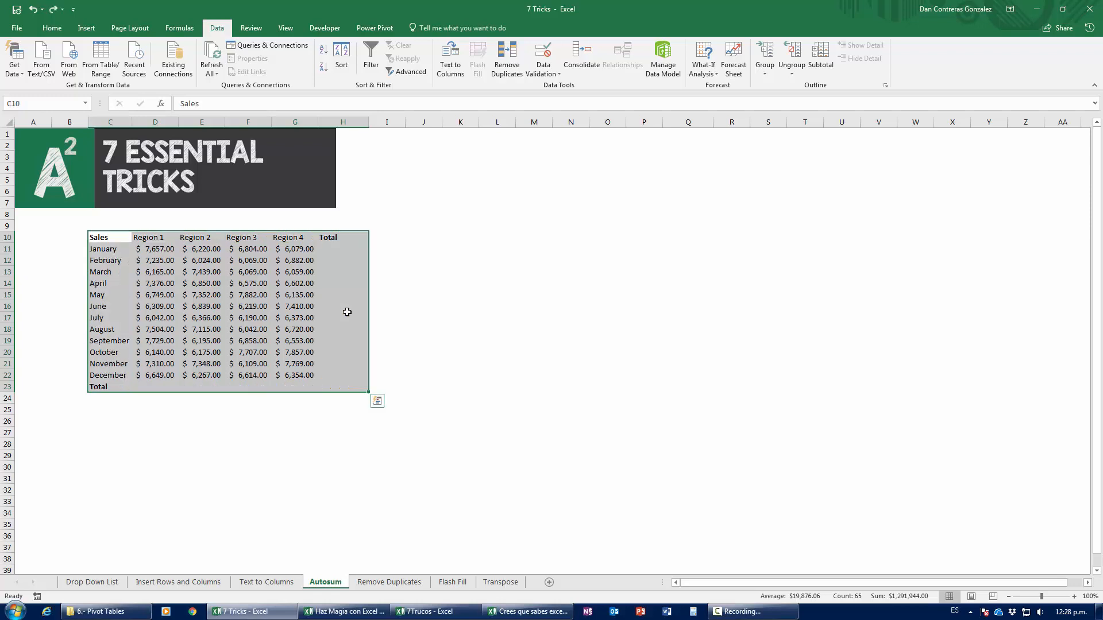
pyautogui.click(325, 385)
pyautogui.click(574, 305)
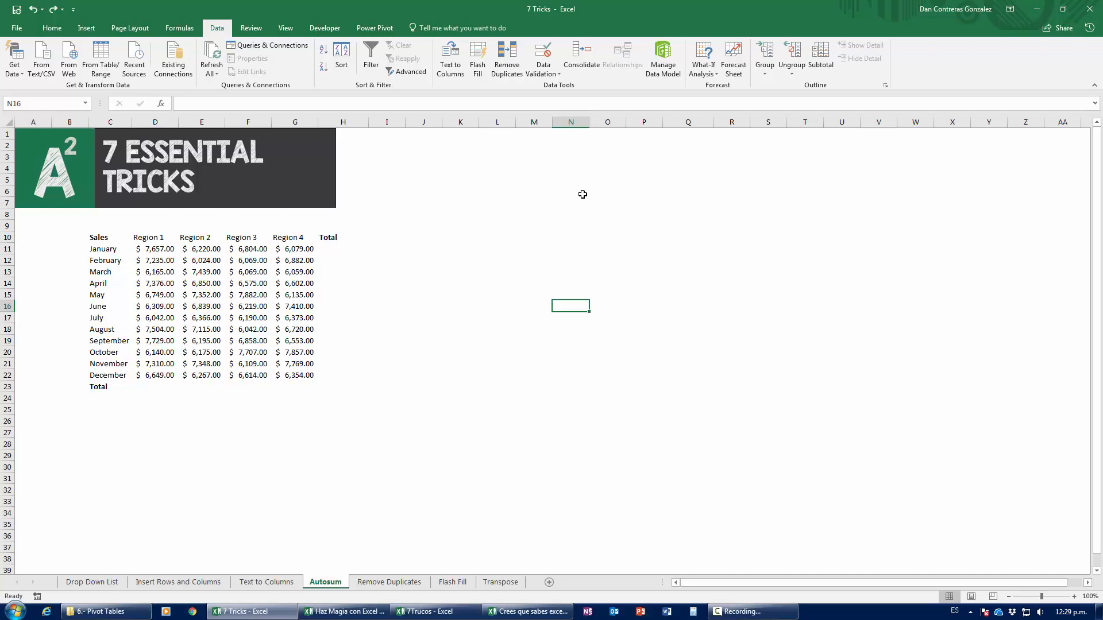
# Label P14 as Total= and sum all regional sales in Q14 with =SUM(D11:G22) using AutoSum
pyautogui.click(653, 284)
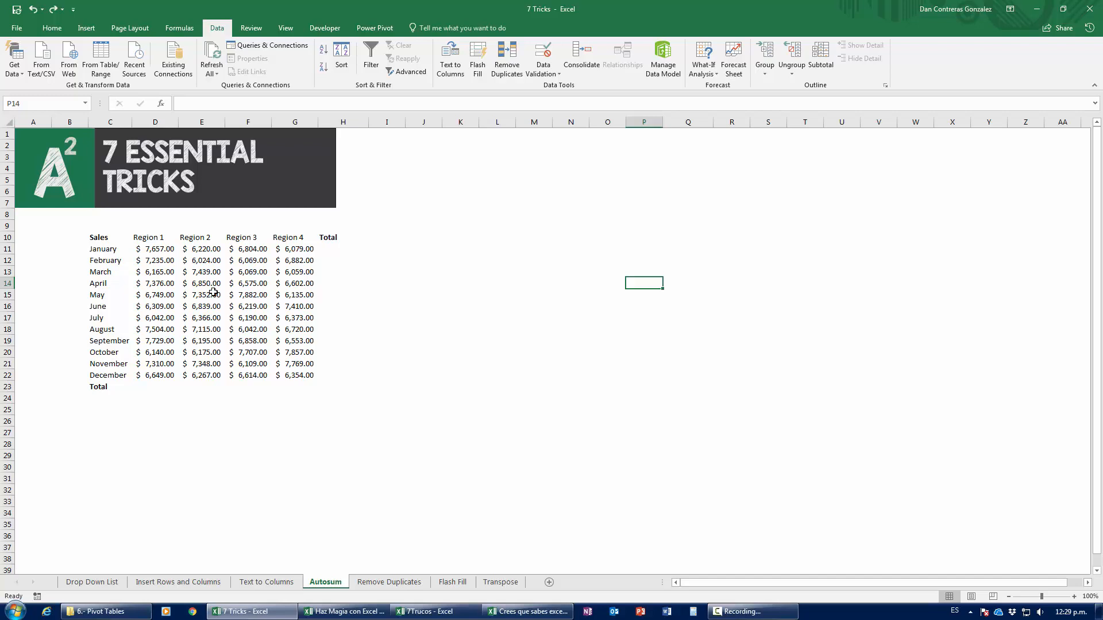
pyautogui.write('Total=')
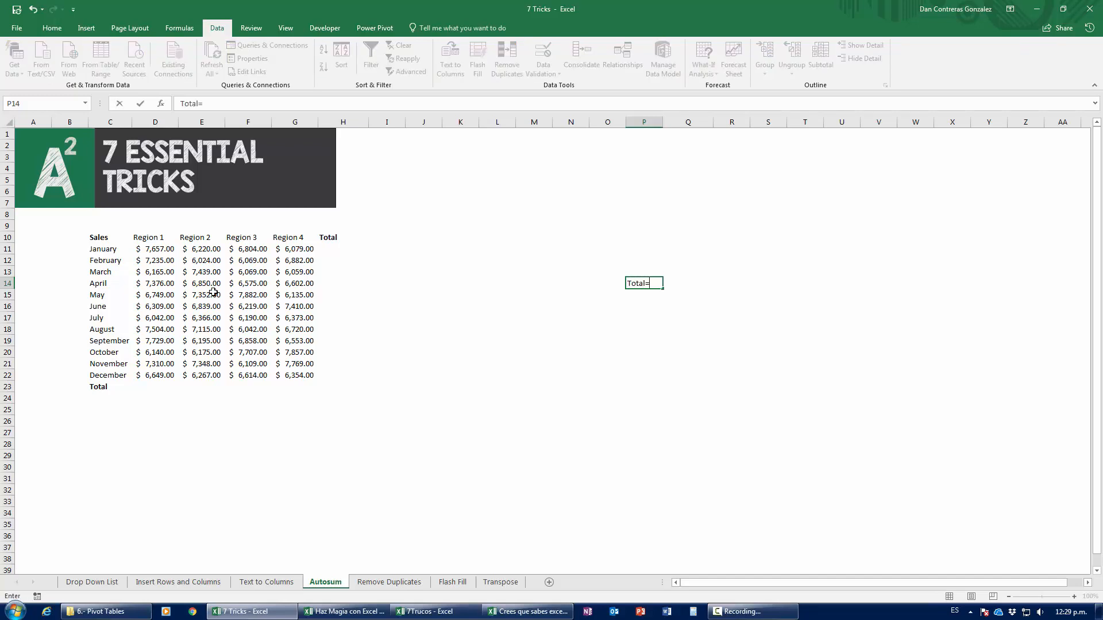
pyautogui.press('Tab')
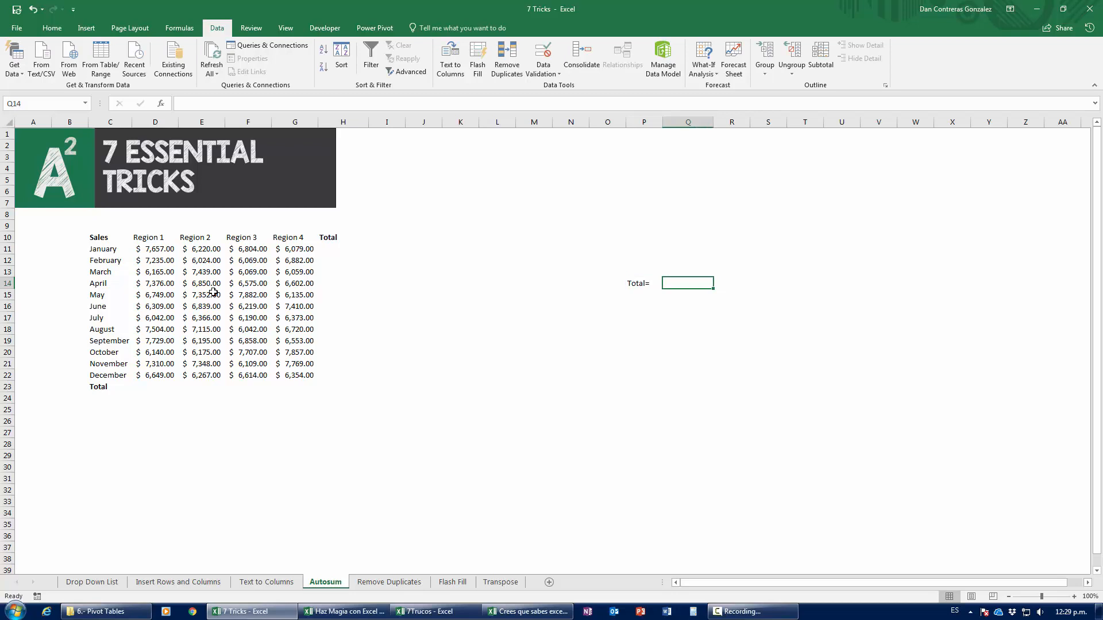
pyautogui.hotkey('alt', '=')
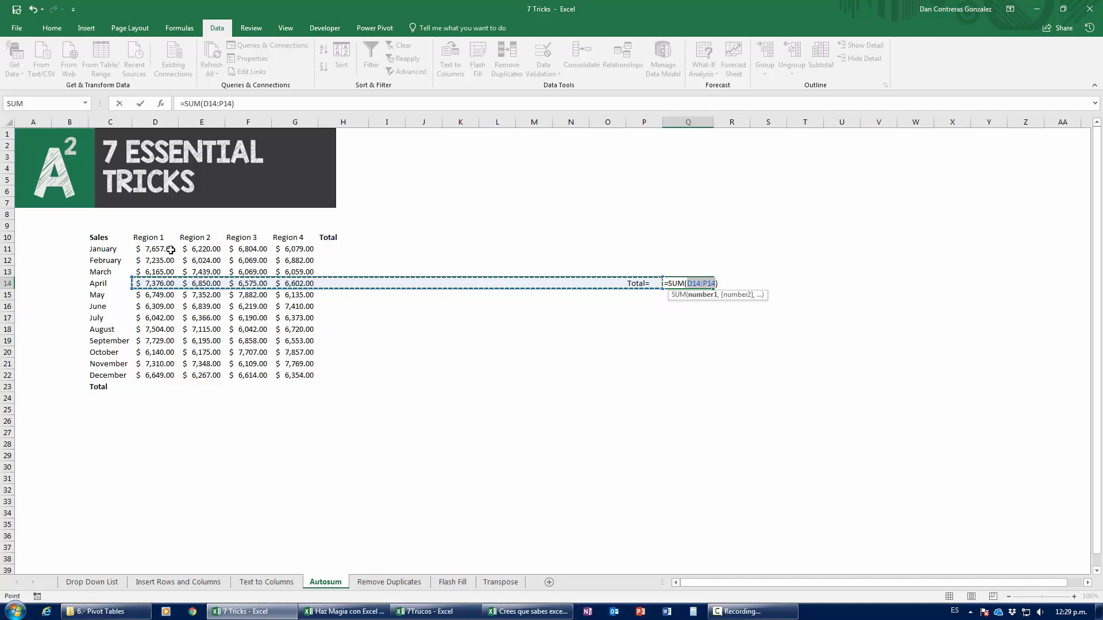
pyautogui.moveTo(155, 249); pyautogui.dragTo(293, 375)
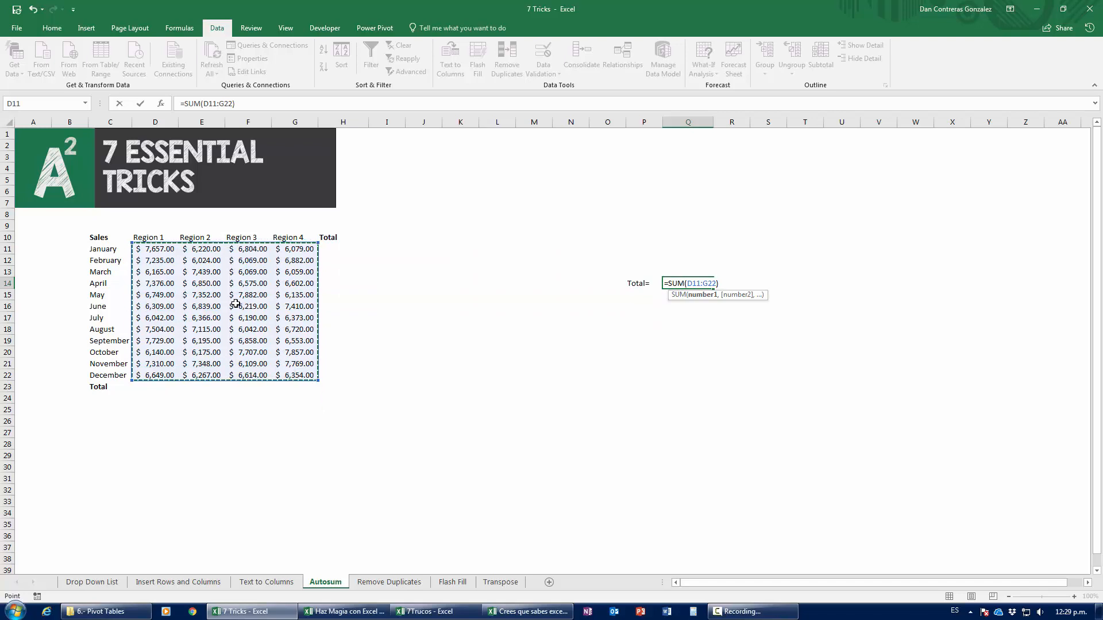
pyautogui.press('Return')
pyautogui.press('Left')
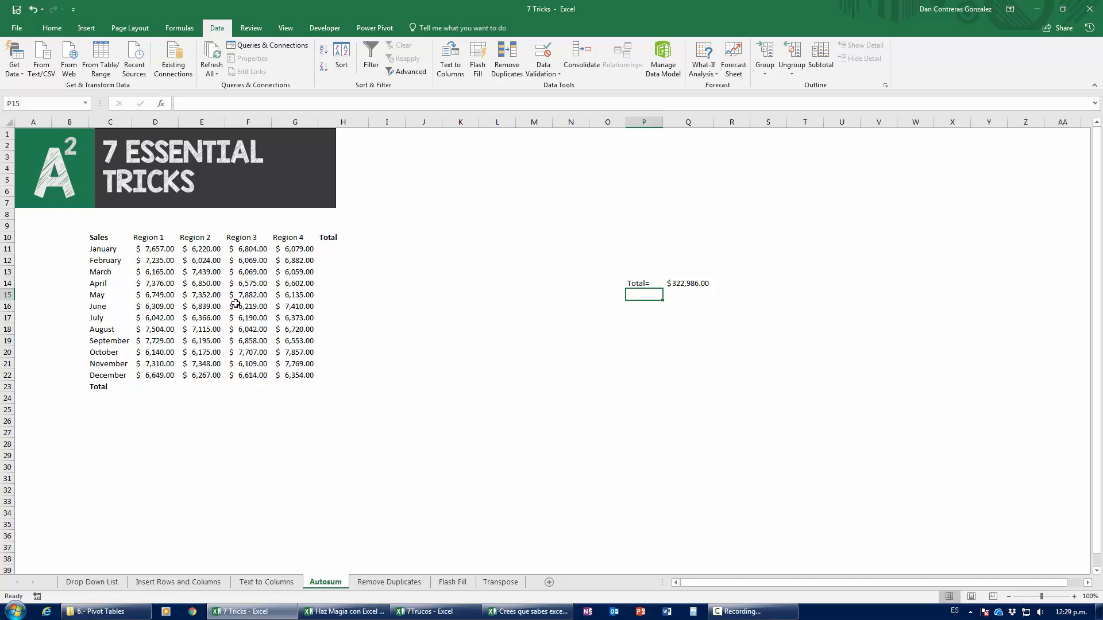
# Open the Remove Duplicates sheet and examine the data table down to its last row
pyautogui.click(376, 582)
pyautogui.click(497, 444)
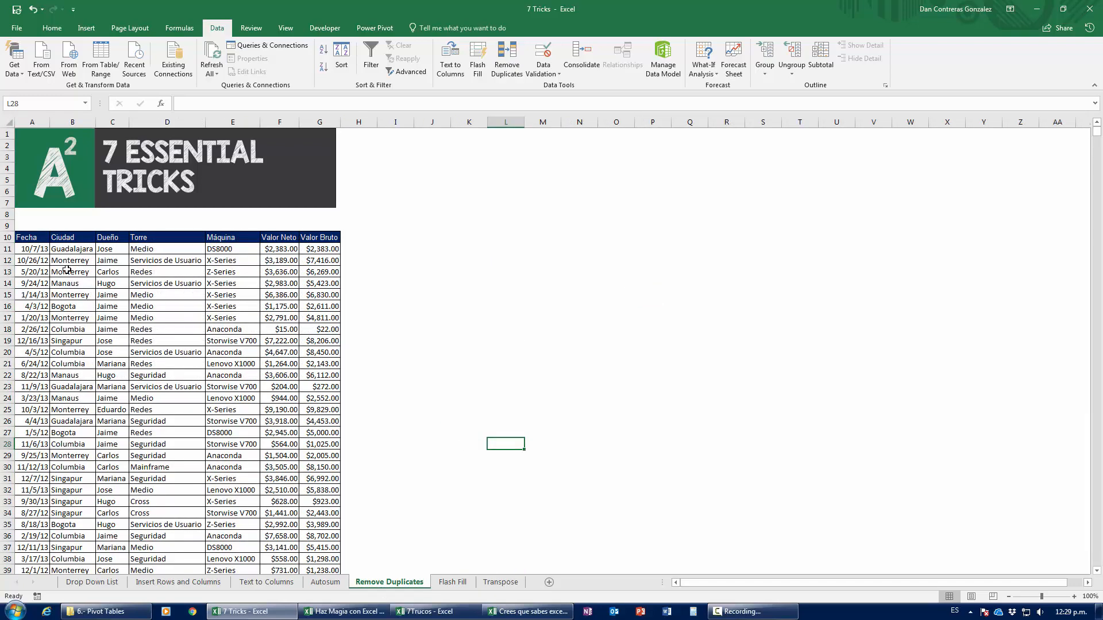
pyautogui.click(290, 320)
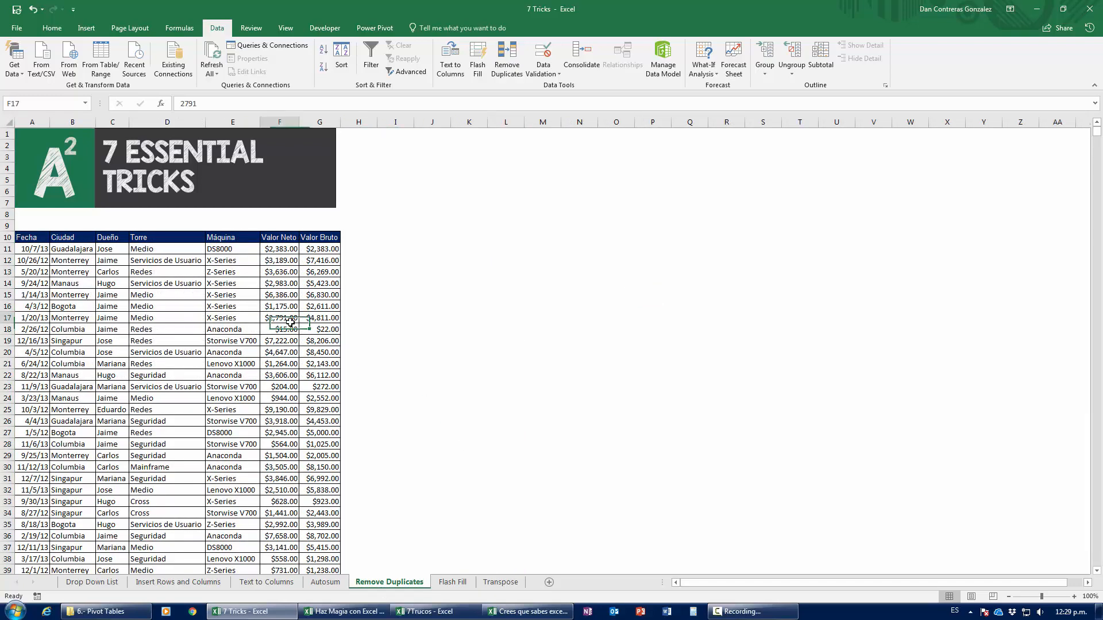
pyautogui.hotkey('ctrl', 'Down')
pyautogui.press('Left')
pyautogui.press('Left')
pyautogui.press('Left')
pyautogui.press('Left')
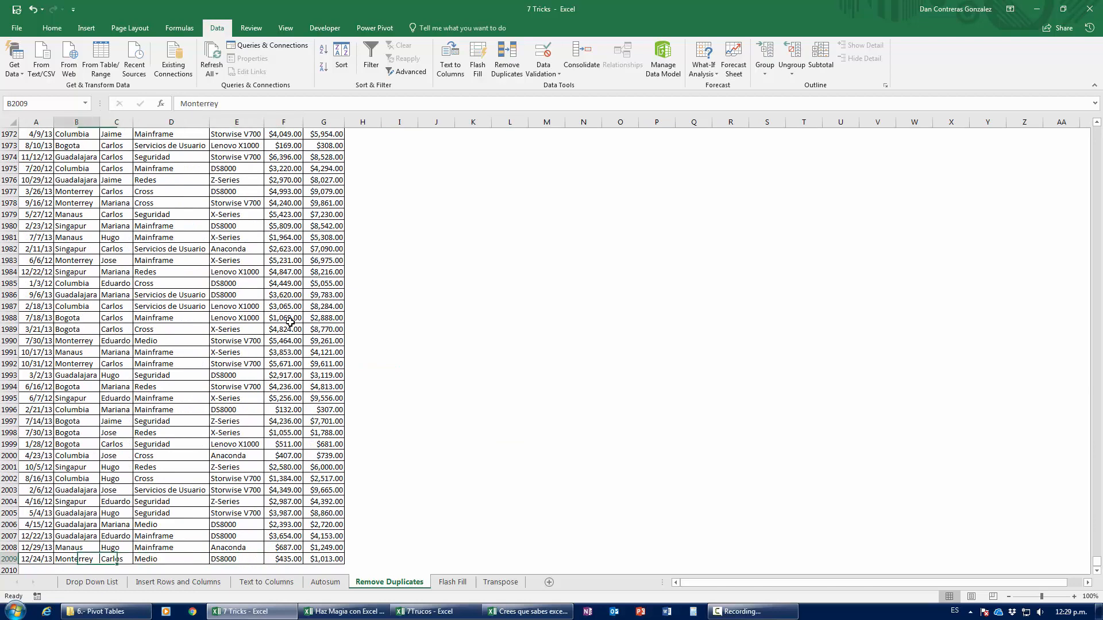
# Rename the Ciudad column header in B10 to City
pyautogui.hotkey('ctrl', 'Up')
pyautogui.scroll(3, 290, 323)
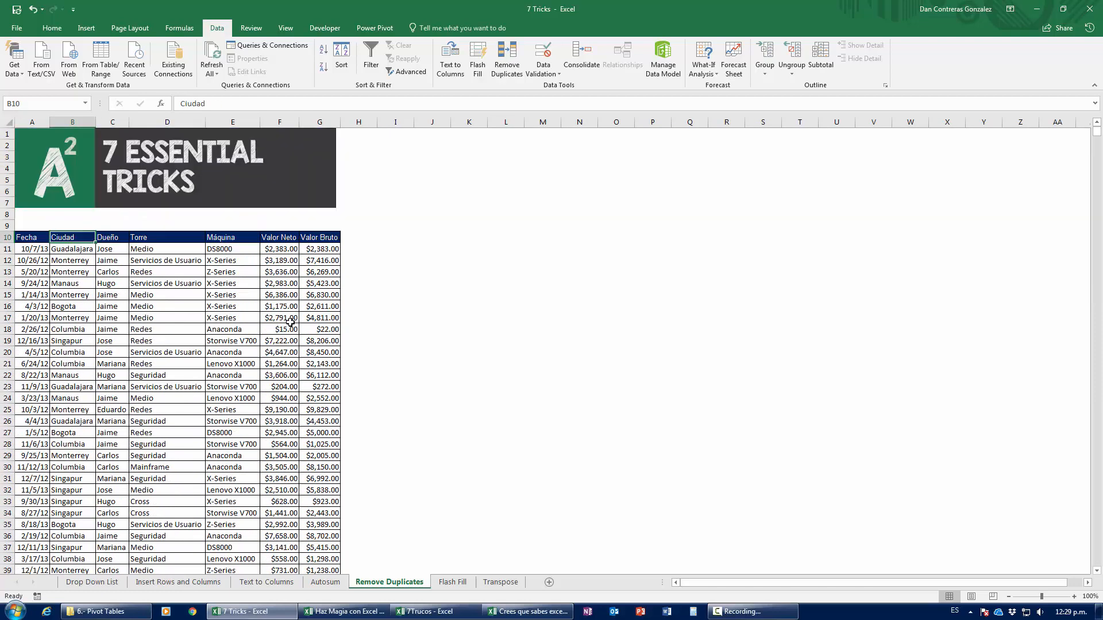
pyautogui.write('City')
pyautogui.press('Return')
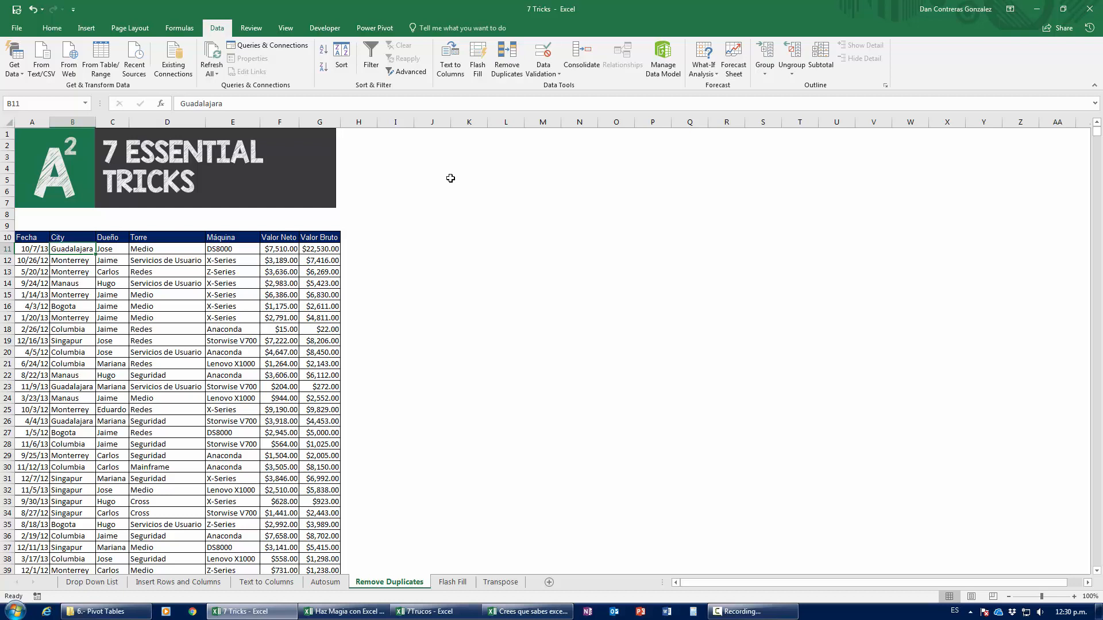
# Copy the whole City column B and paste it into column K
pyautogui.hotkey('ctrl', 'space')
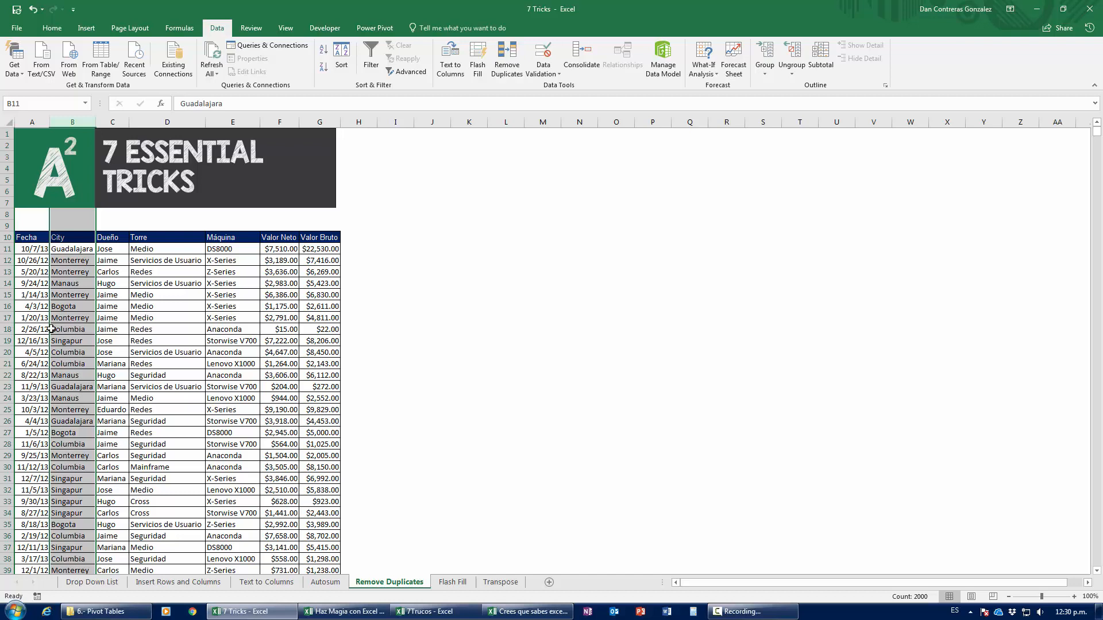
pyautogui.hotkey('ctrl', 'c')
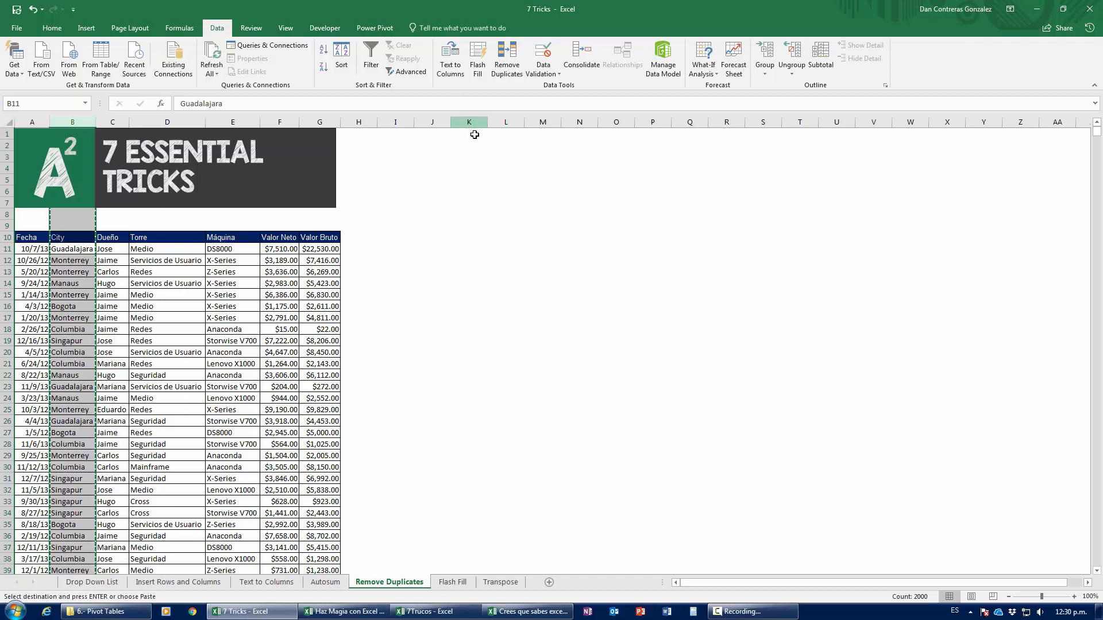
pyautogui.click(474, 134)
pyautogui.hotkey('ctrl', 'v')
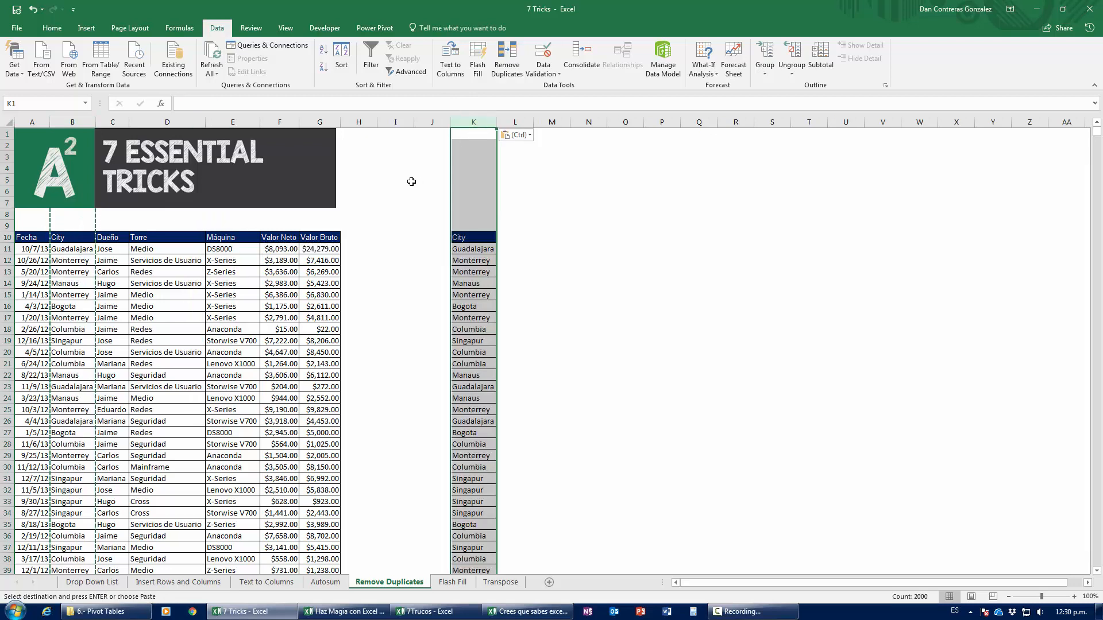
# Remove the duplicate values from column K, and select the unique city names in K3:K8
pyautogui.click(516, 75)
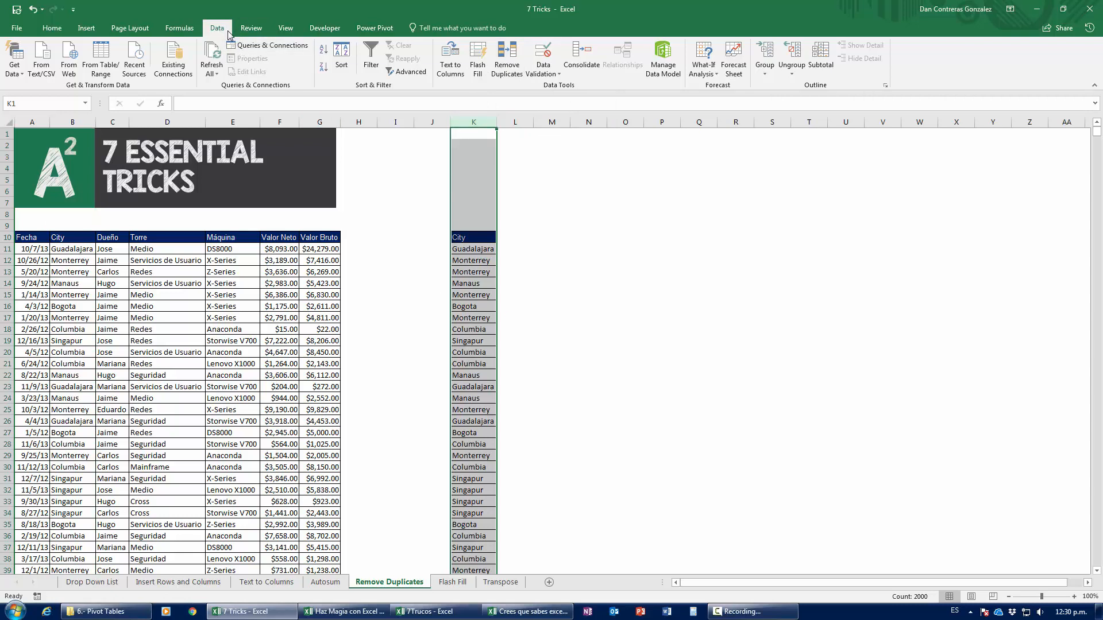
pyautogui.click(514, 64)
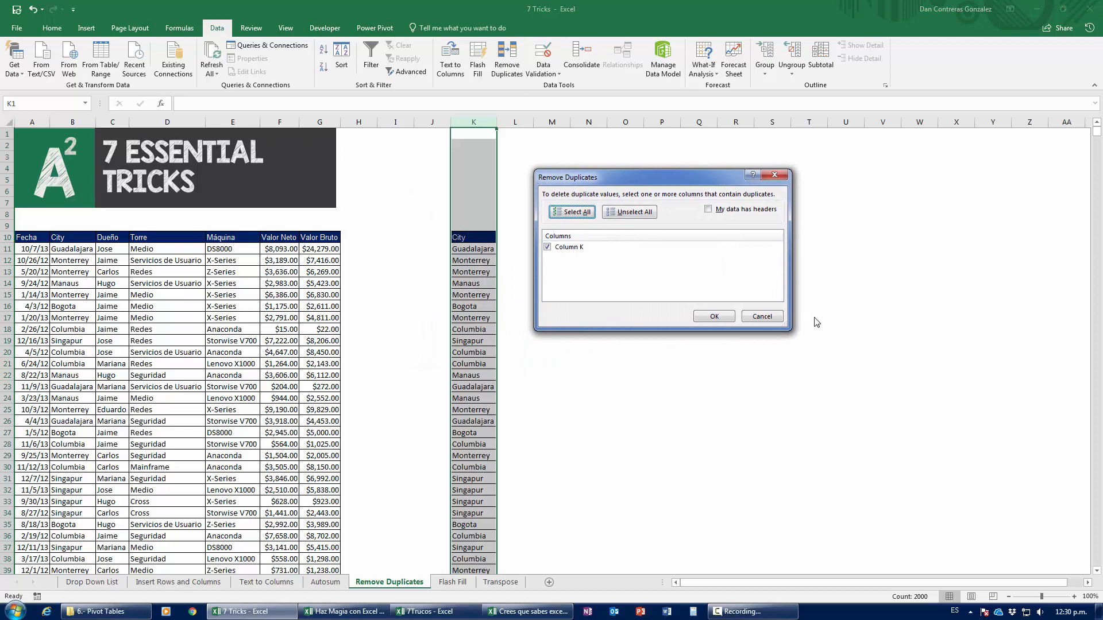
pyautogui.click(713, 316)
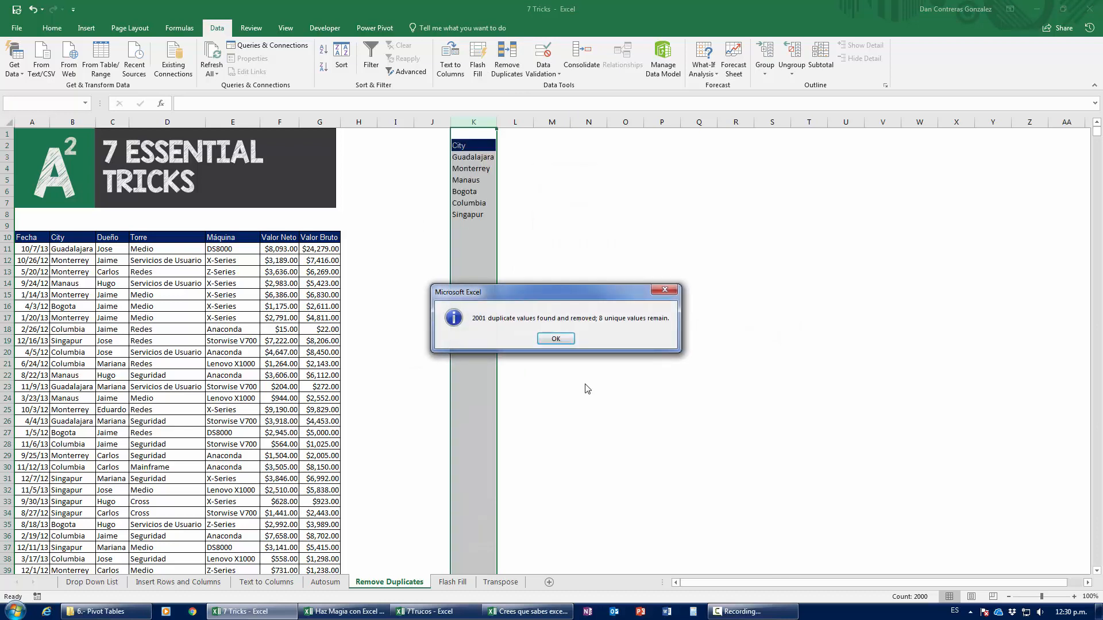
pyautogui.click(556, 344)
pyautogui.moveTo(473, 158); pyautogui.dragTo(465, 218)
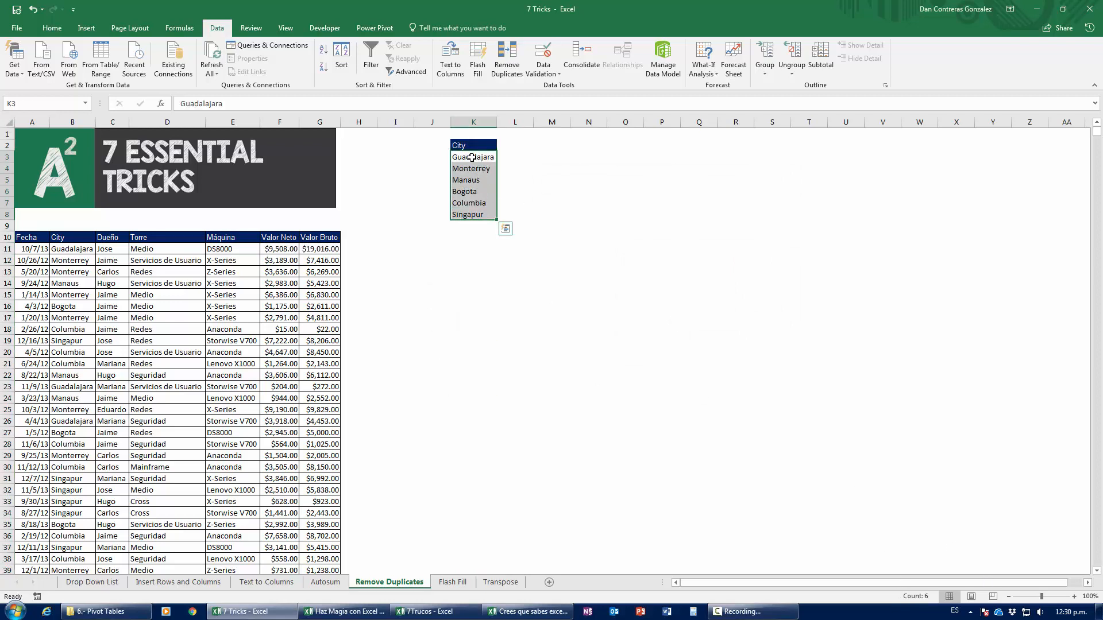
pyautogui.click(463, 132)
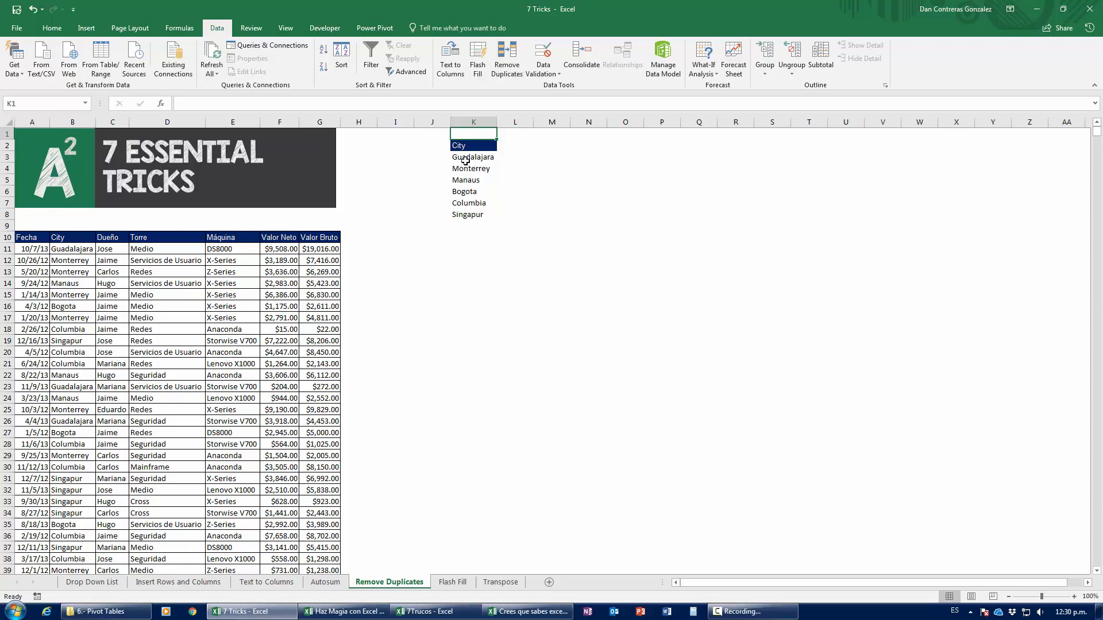
pyautogui.moveTo(465, 159); pyautogui.dragTo(466, 216)
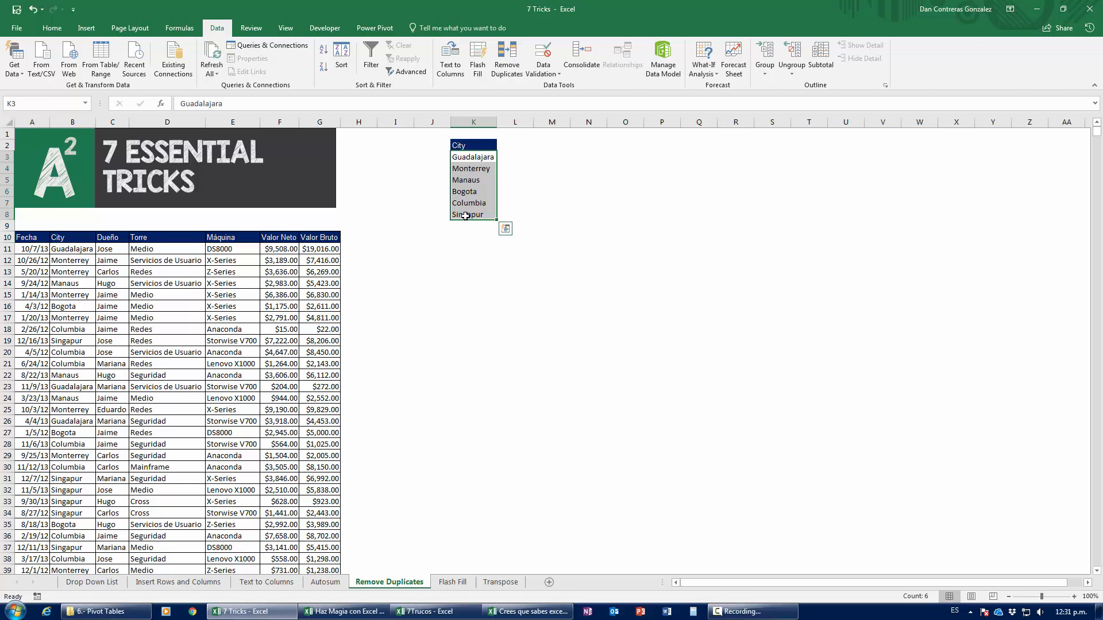
# Open the Flash Fill sheet and select the Full Name, First Name and Last Name ranges one after another, rows 12 to 22
pyautogui.click(452, 583)
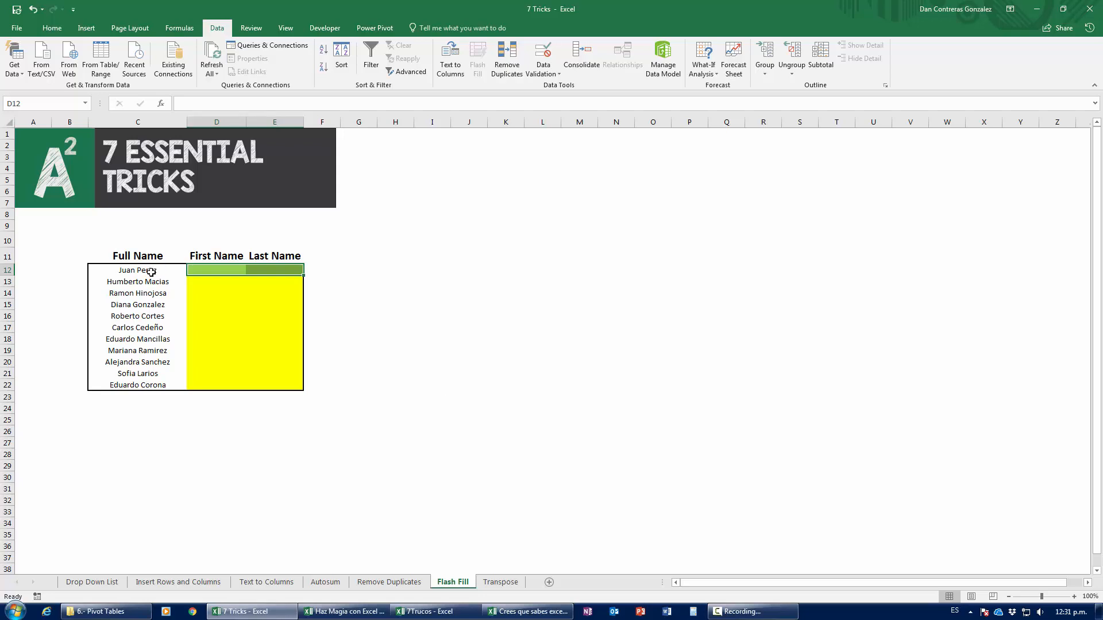
pyautogui.moveTo(148, 271); pyautogui.dragTo(143, 385)
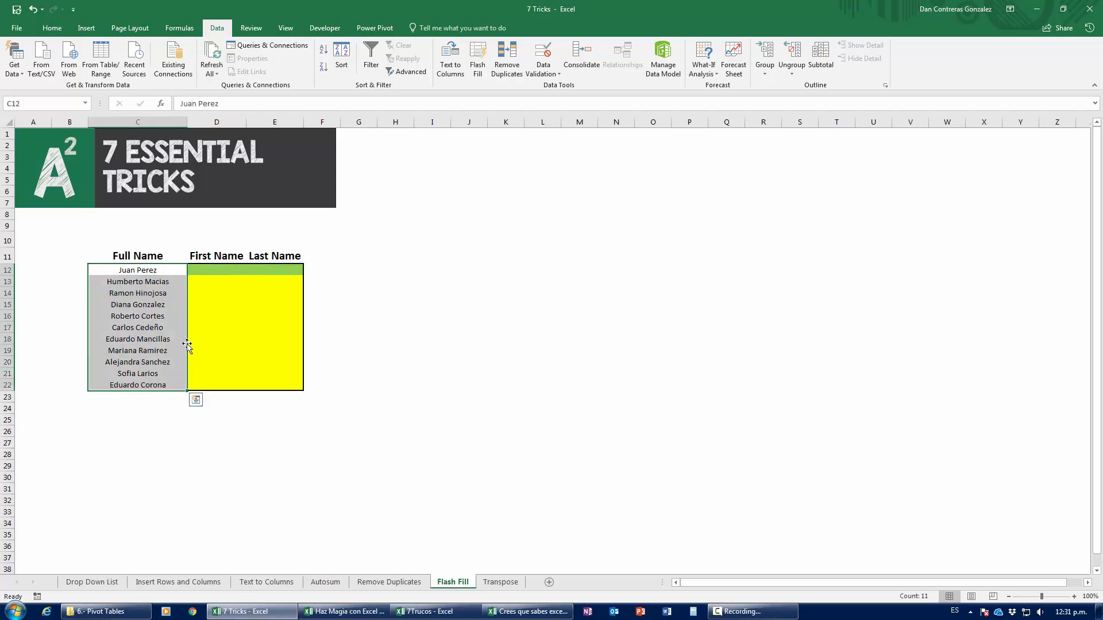
pyautogui.moveTo(211, 272); pyautogui.dragTo(216, 386)
pyautogui.moveTo(269, 273); pyautogui.dragTo(270, 386)
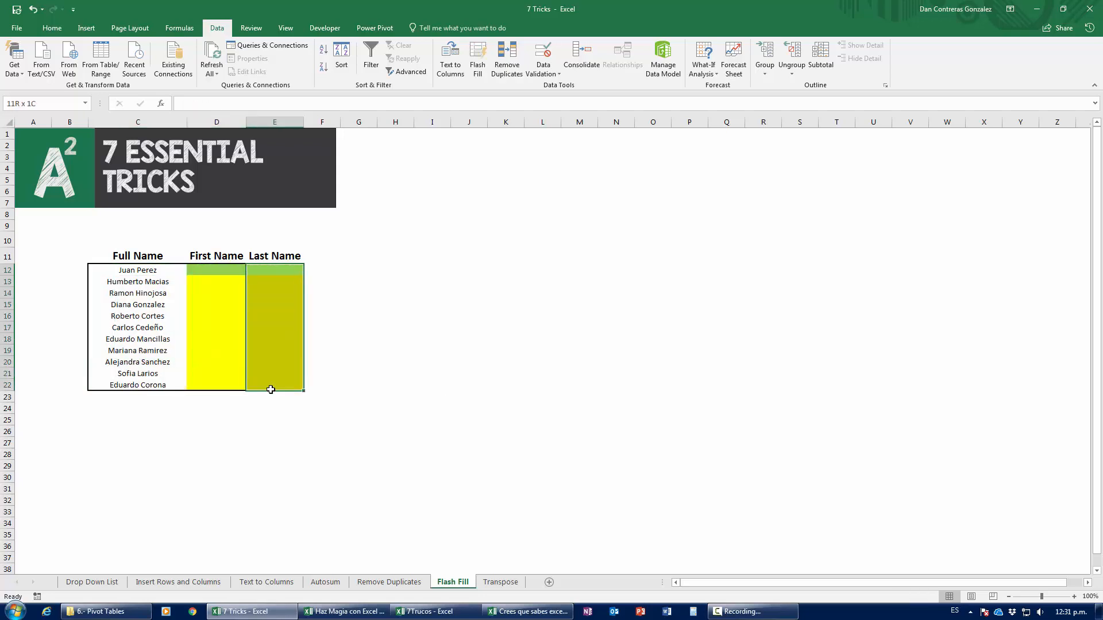
# Enter the first person's first name in D12 and last name in E12, split from the full name in C12
pyautogui.click(223, 272)
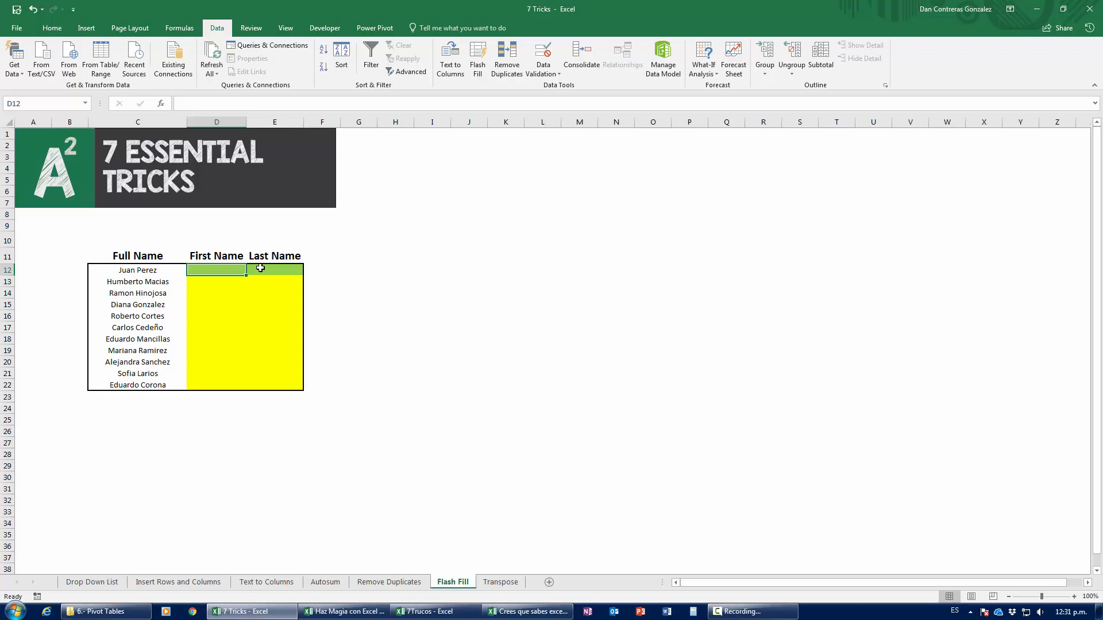
pyautogui.write('Juan')
pyautogui.press('Tab')
pyautogui.write('Perez')
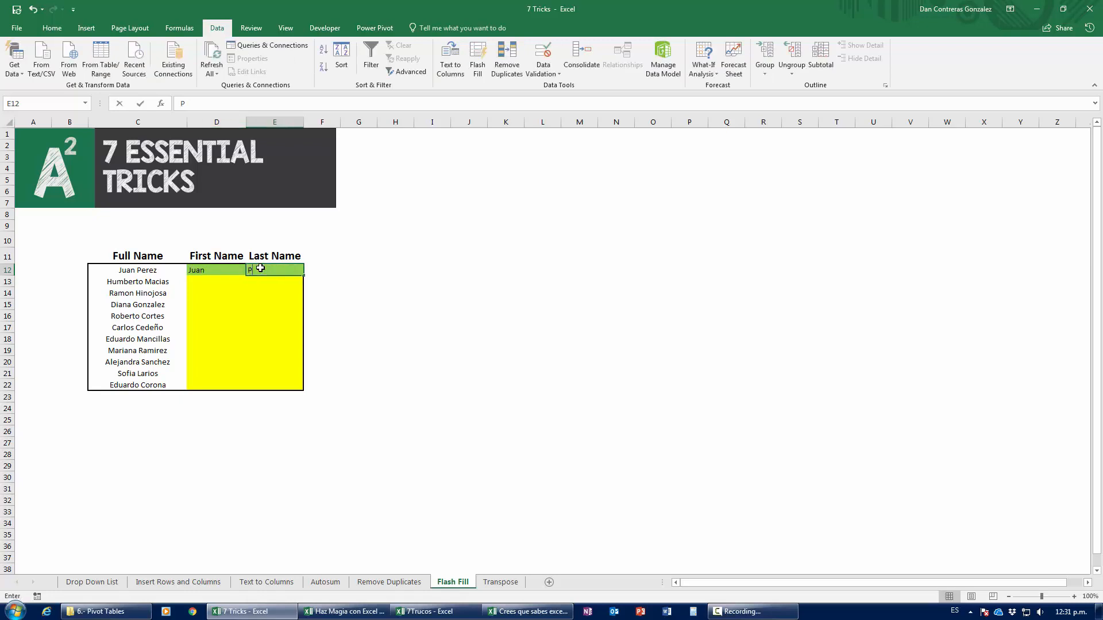
pyautogui.press('Return')
pyautogui.click(260, 270)
pyautogui.click(268, 103)
pyautogui.press('BackSpace')
pyautogui.write('z')
pyautogui.press('Return')
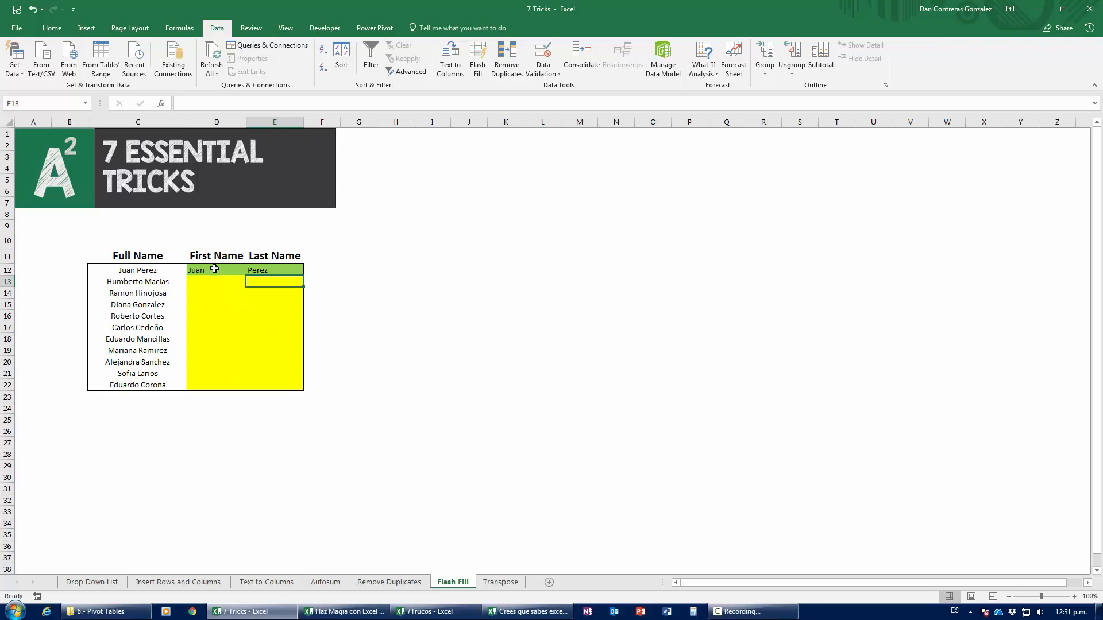
# Flash Fill the First Name range D12:D22 from the example in D12
pyautogui.moveTo(215, 270); pyautogui.dragTo(219, 385)
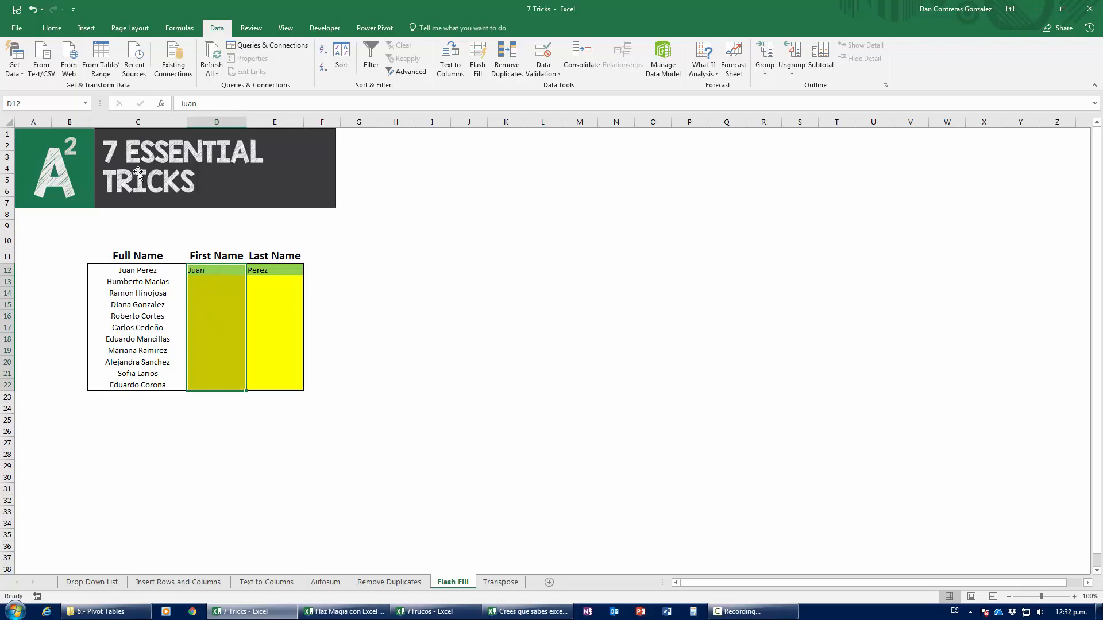
pyautogui.click(66, 31)
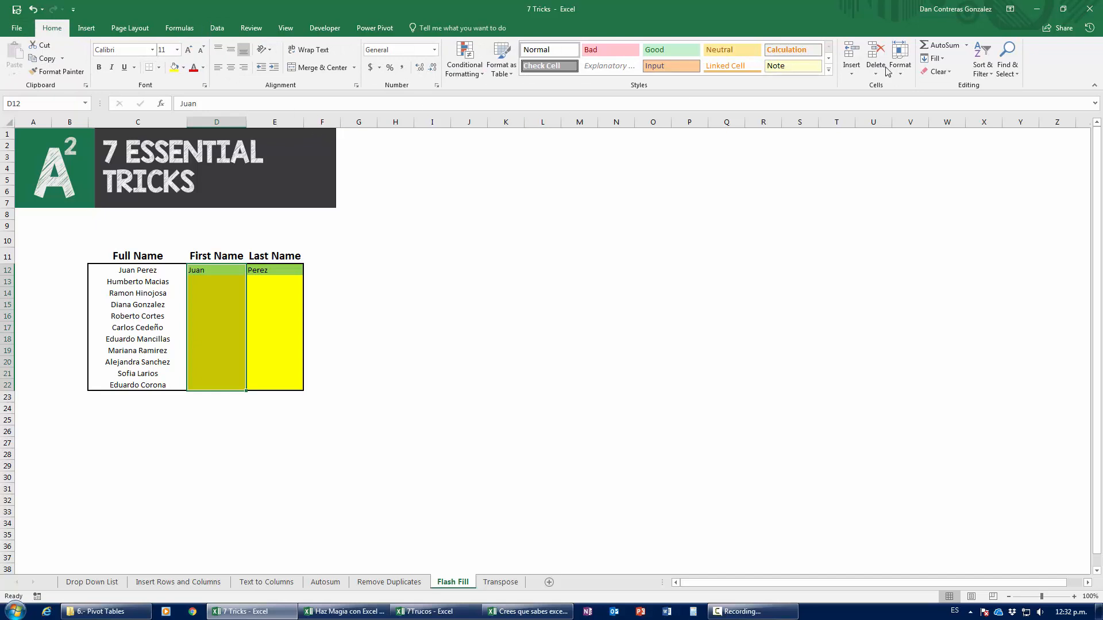
pyautogui.click(936, 59)
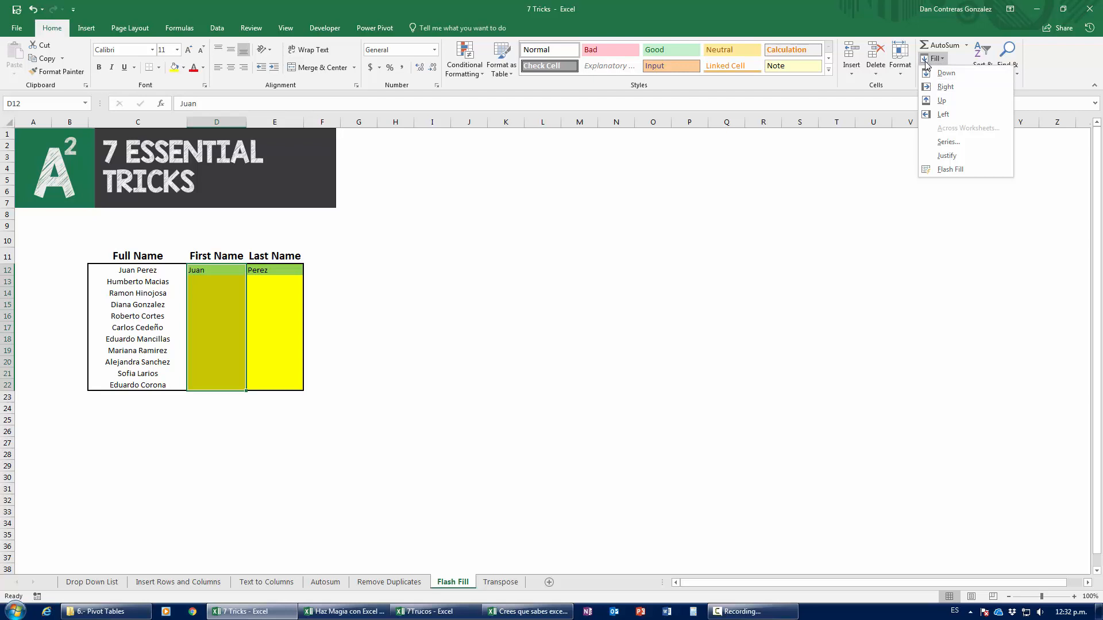
pyautogui.click(951, 170)
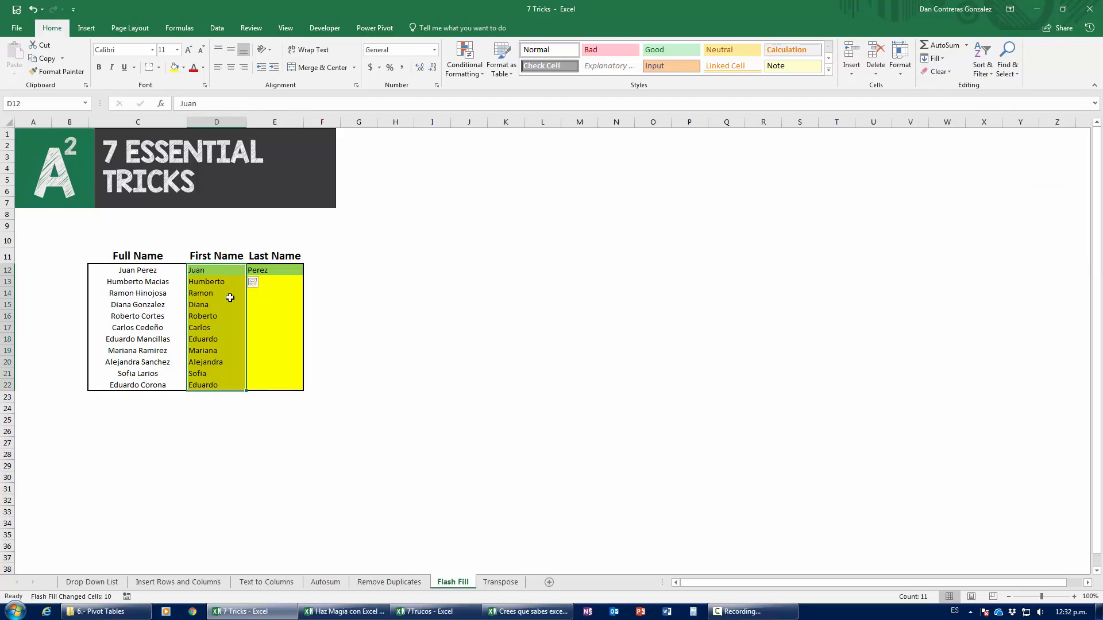
# Flash Fill the Last Name range E12:E22 from the example in E12, and select the Full Name range C12:C22
pyautogui.click(288, 269)
pyautogui.hotkey('ctrl', 'shift', 'Down')
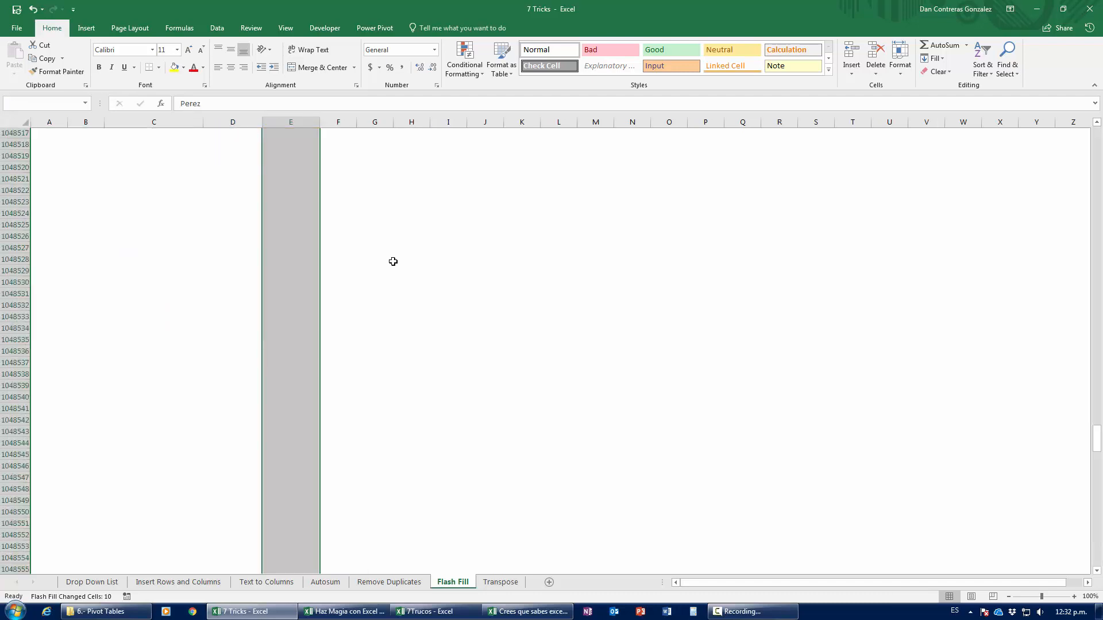
pyautogui.hotkey('ctrl', 'Up')
pyautogui.scroll(4, 337, 291)
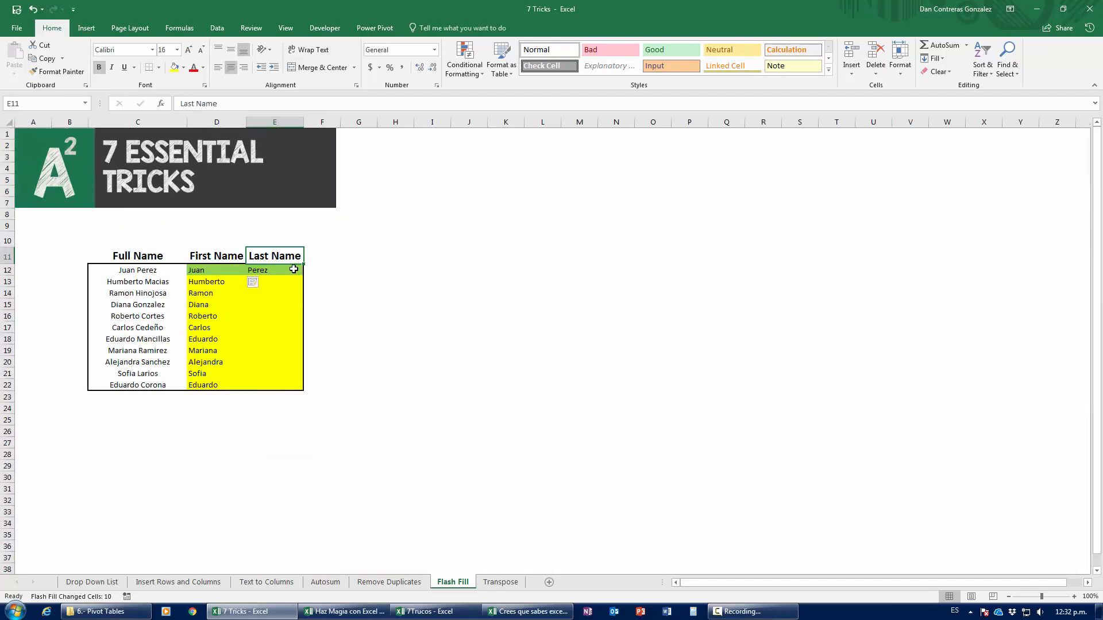
pyautogui.moveTo(284, 270); pyautogui.dragTo(277, 391)
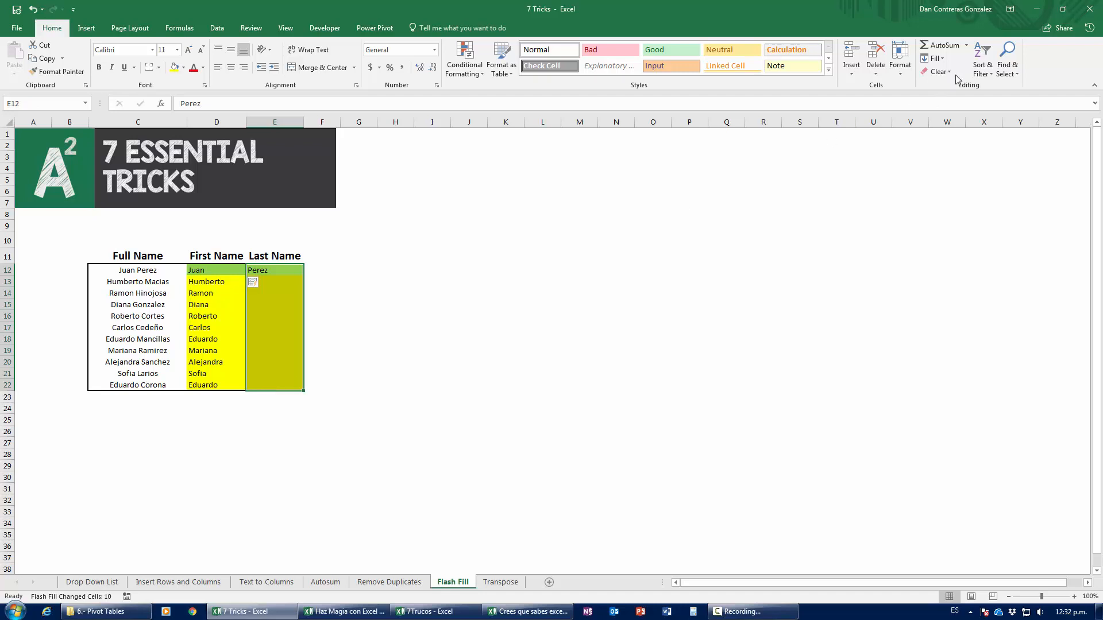
pyautogui.click(931, 58)
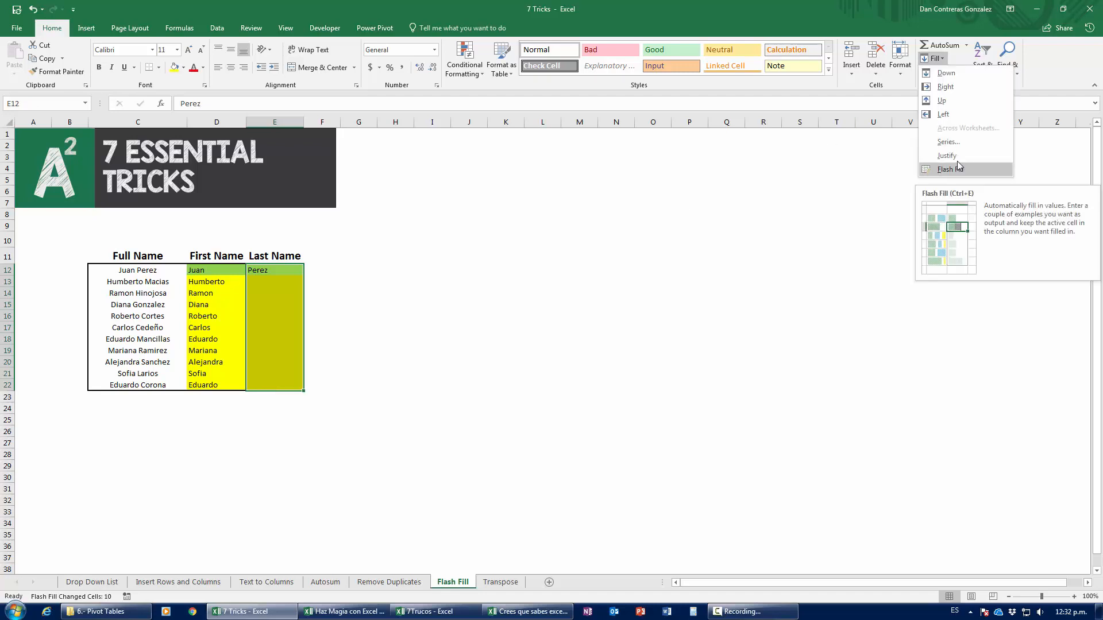
pyautogui.click(957, 172)
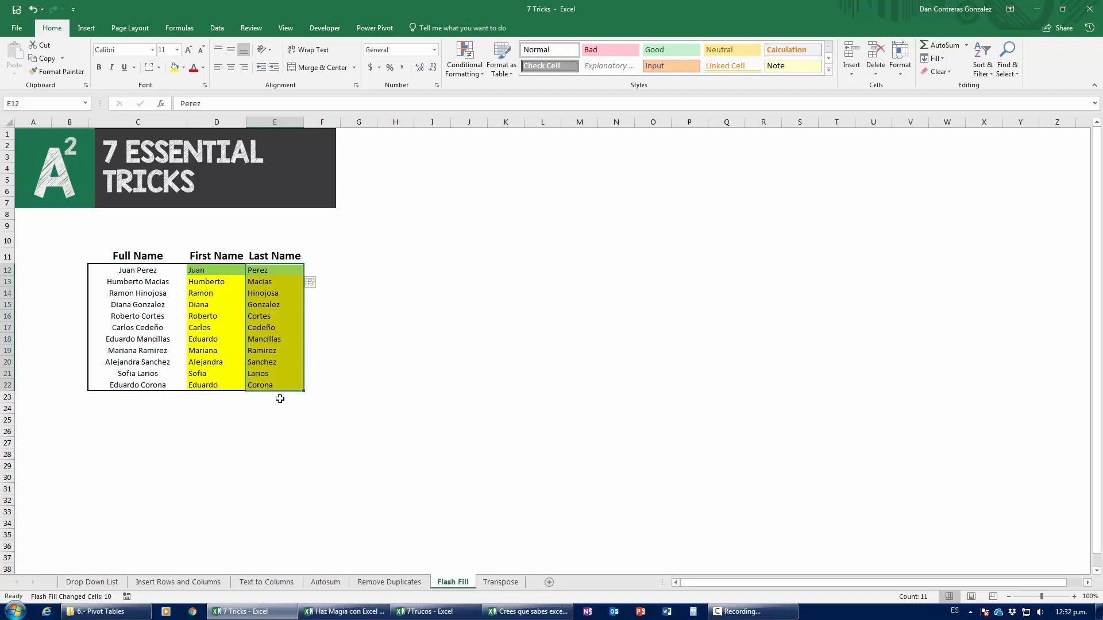
pyautogui.moveTo(134, 271); pyautogui.dragTo(135, 376)
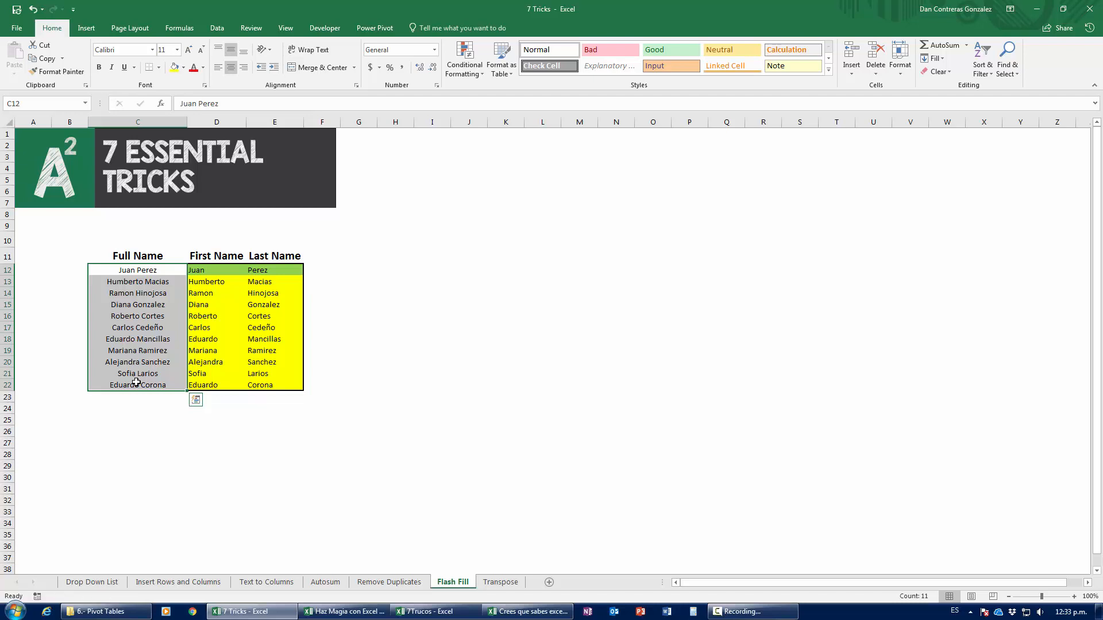
# Open the Transpose sheet and examine the horizontal table C10:N12, its row headings and its first row of values
pyautogui.click(499, 581)
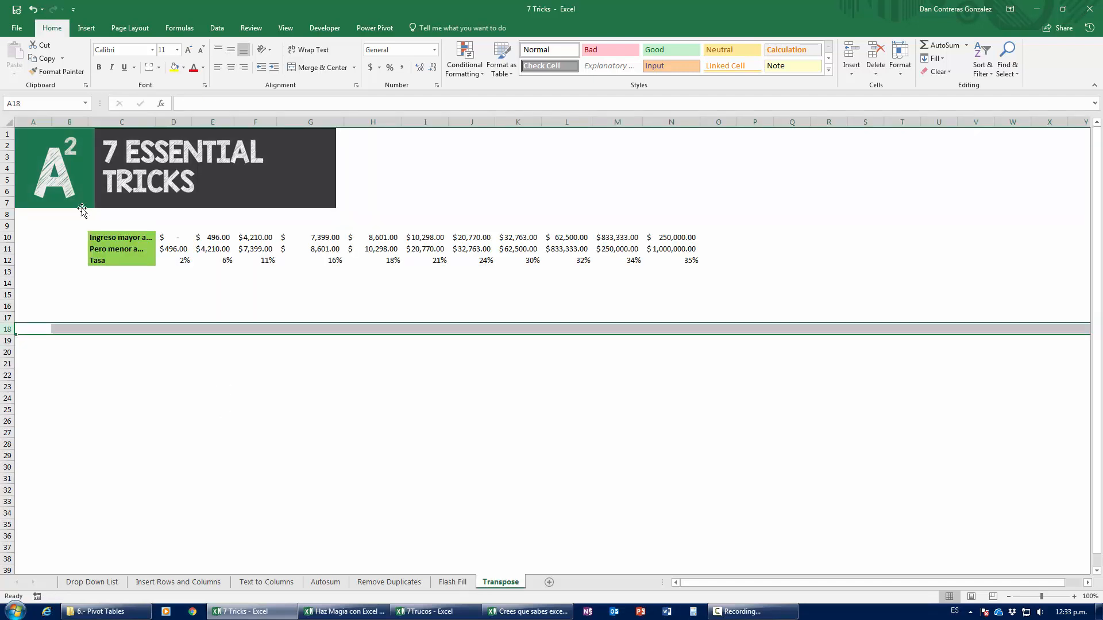
pyautogui.moveTo(92, 238); pyautogui.dragTo(695, 261)
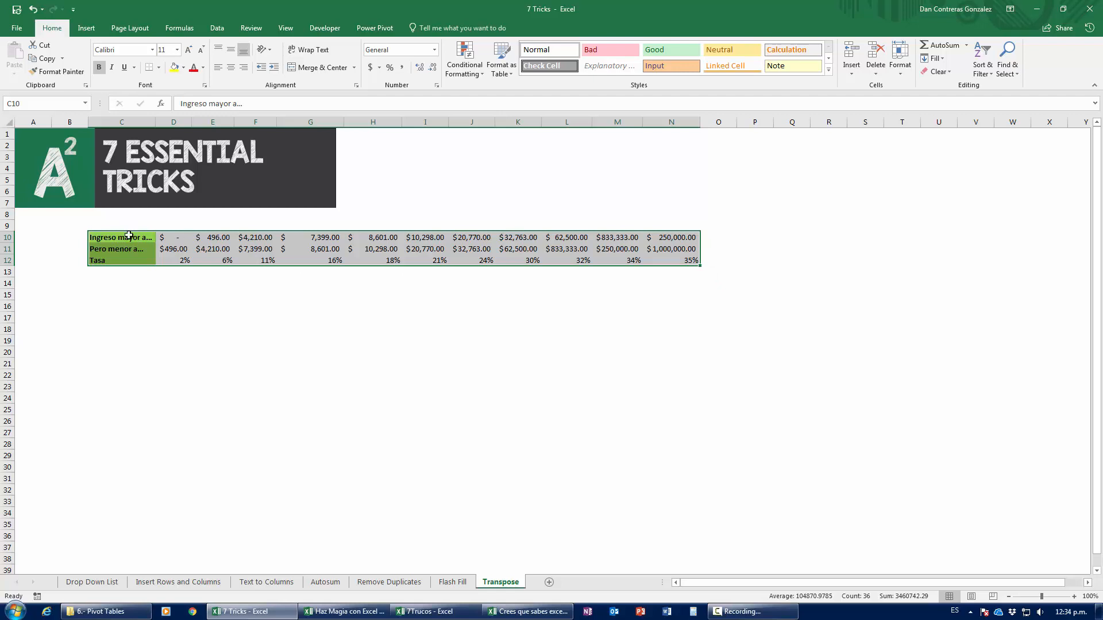
pyautogui.moveTo(135, 237); pyautogui.dragTo(130, 264)
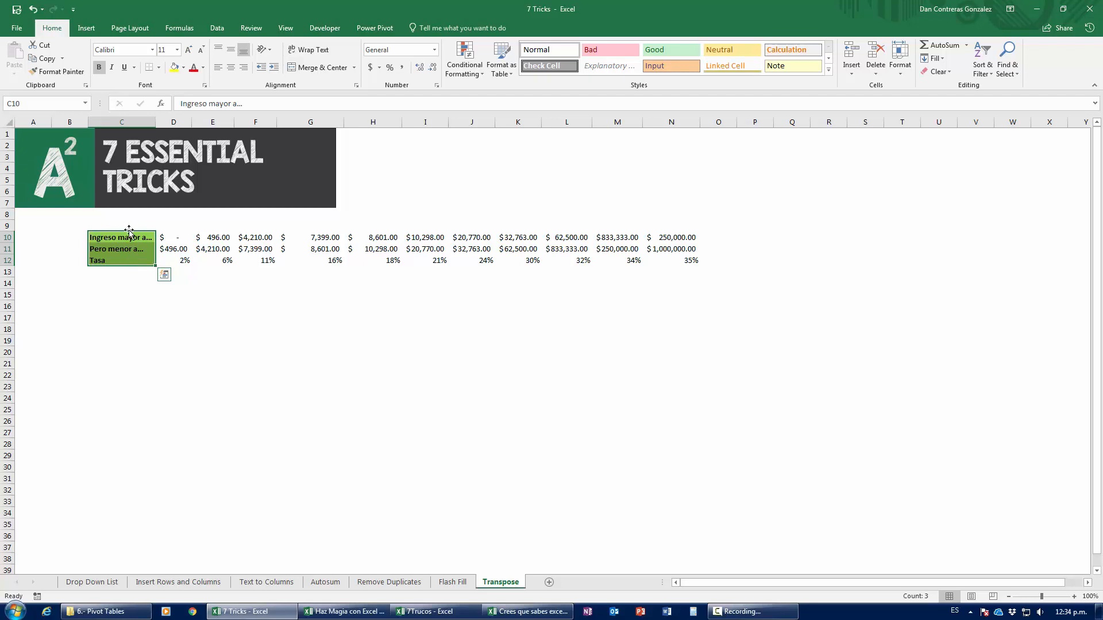
pyautogui.moveTo(169, 239); pyautogui.dragTo(910, 233)
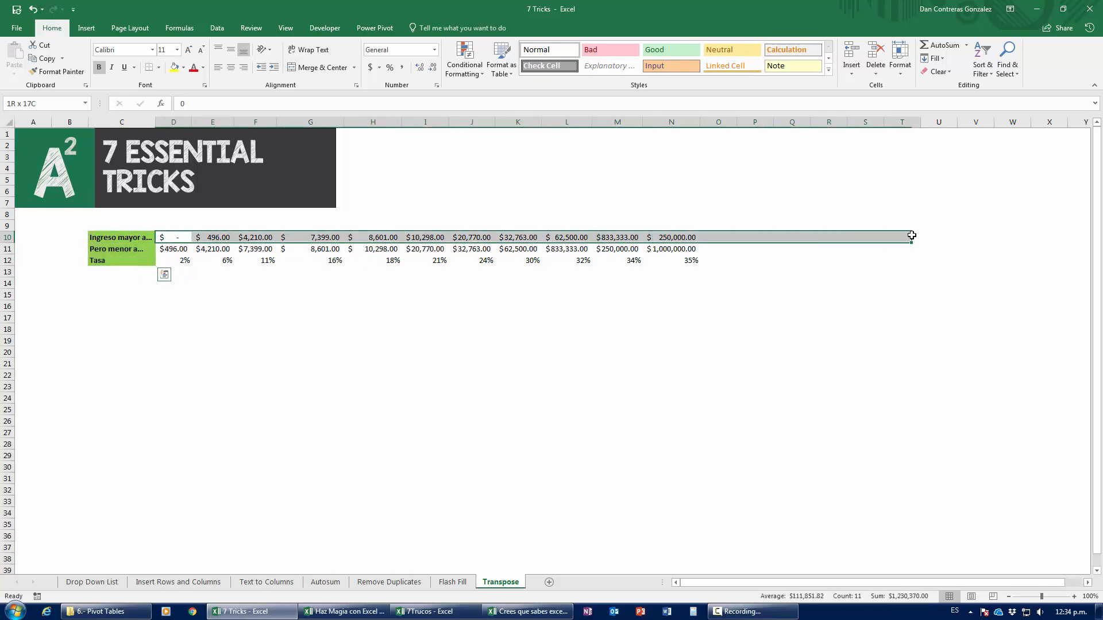
pyautogui.click(689, 360)
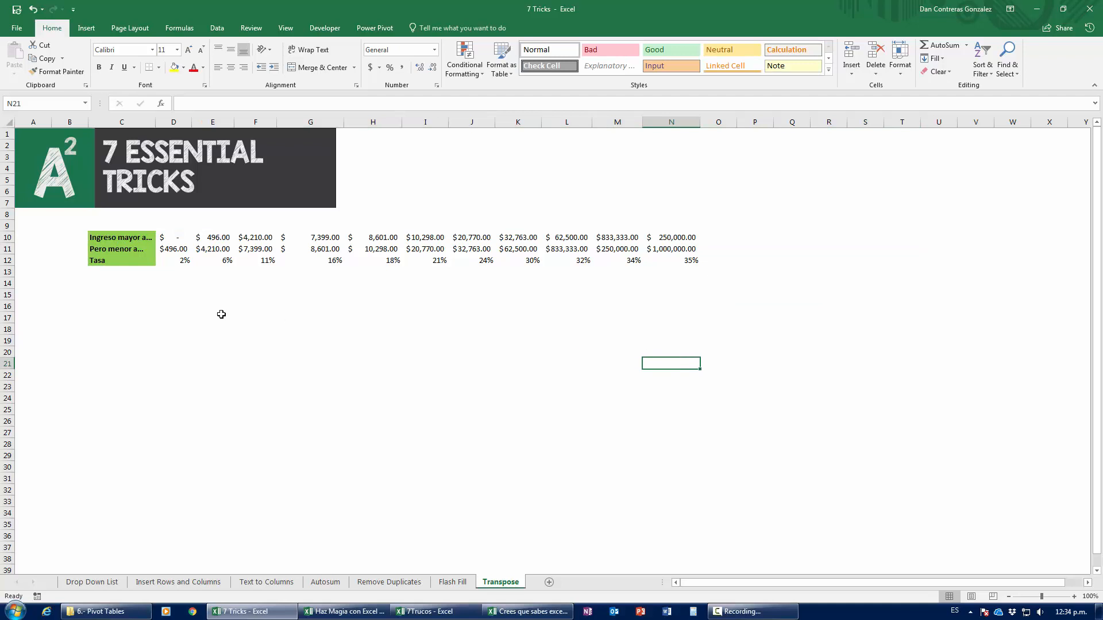
# Copy the table C10:N12 and paste it transposed at C18
pyautogui.click(133, 236)
pyautogui.hotkey('ctrl', 'shift', 'Right')
pyautogui.hotkey('ctrl', 'shift', 'Down')
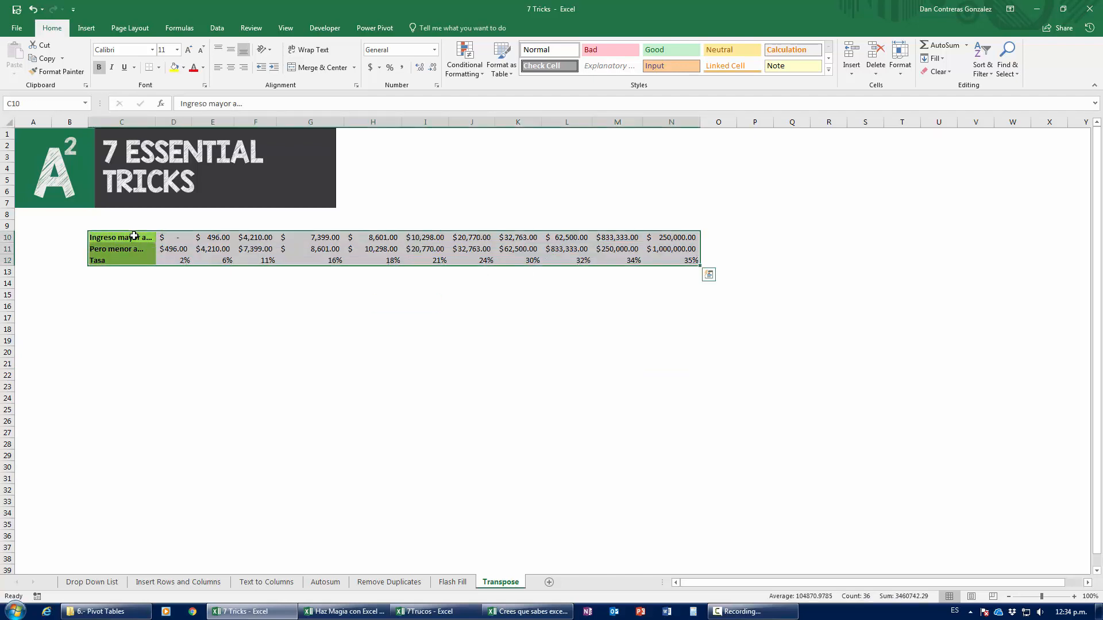
pyautogui.hotkey('ctrl', 'c')
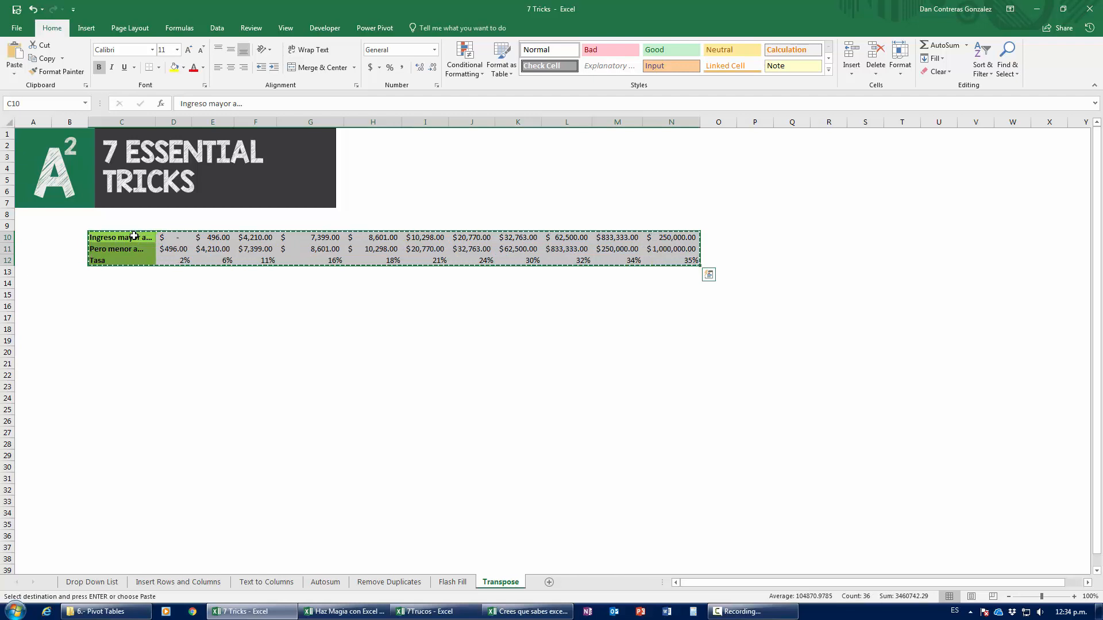
pyautogui.click(147, 328)
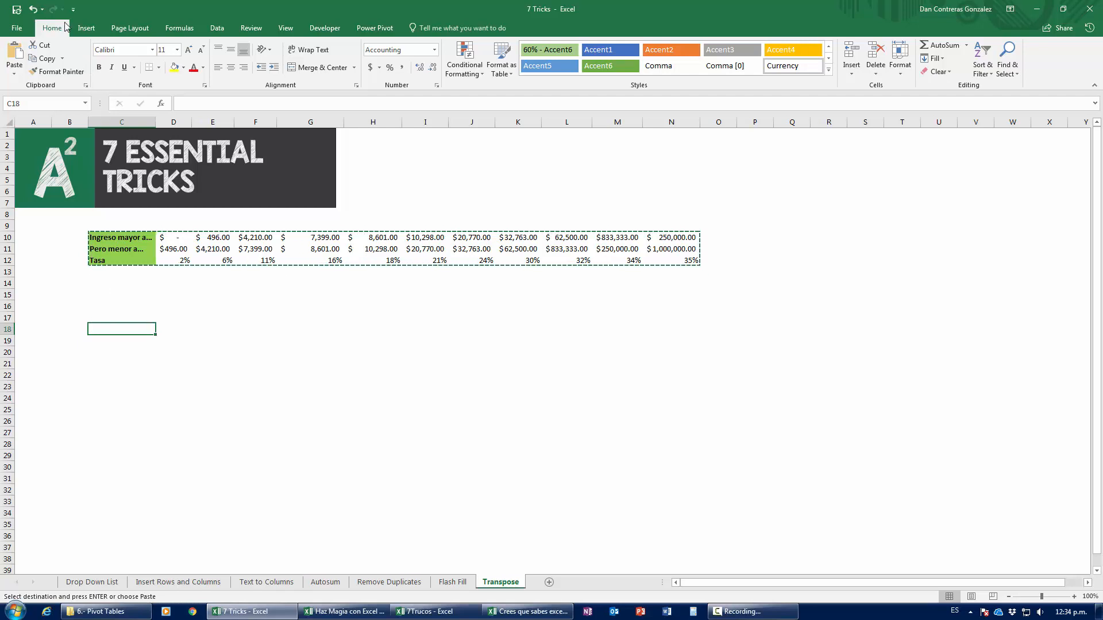
pyautogui.click(16, 77)
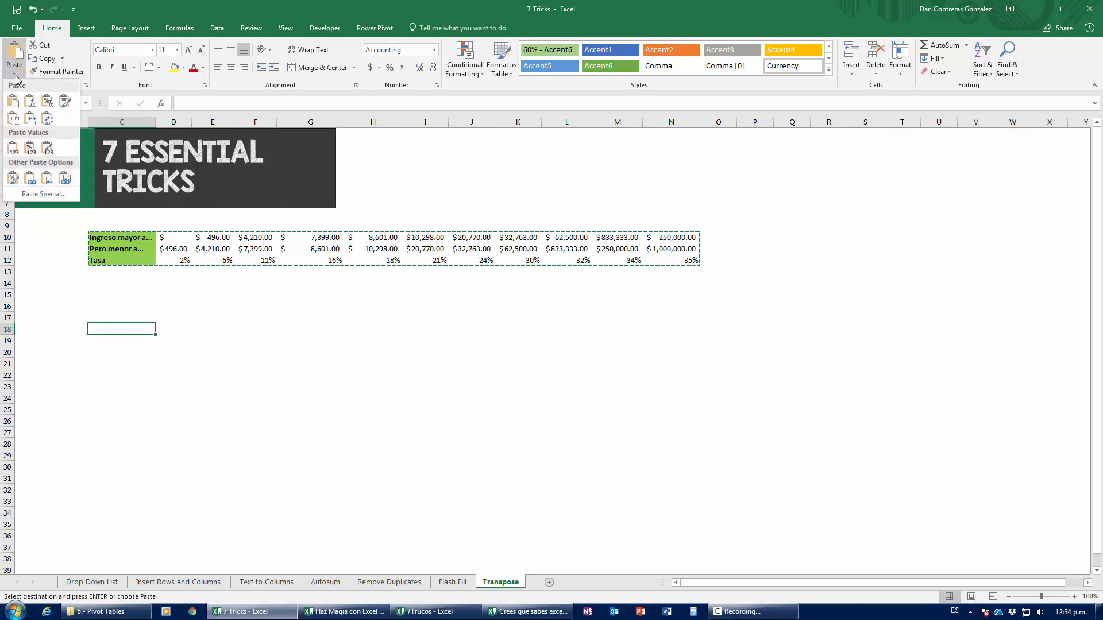
pyautogui.click(52, 125)
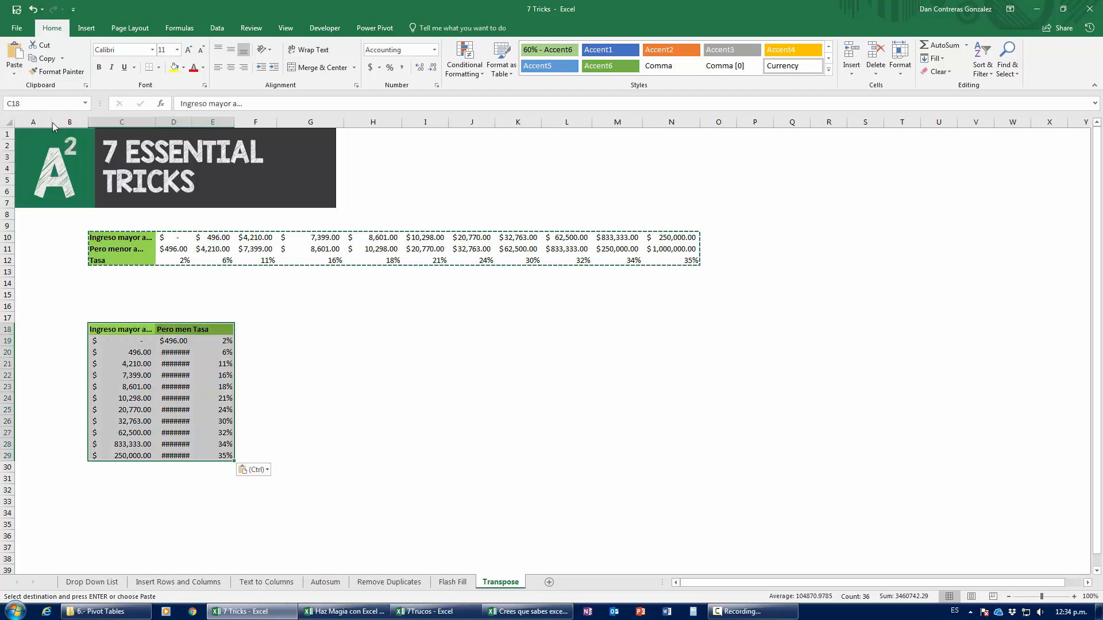
# Autofit the width of column D to its contents and end the copy mode
pyautogui.doubleClick(191, 121)
pyautogui.click(267, 364)
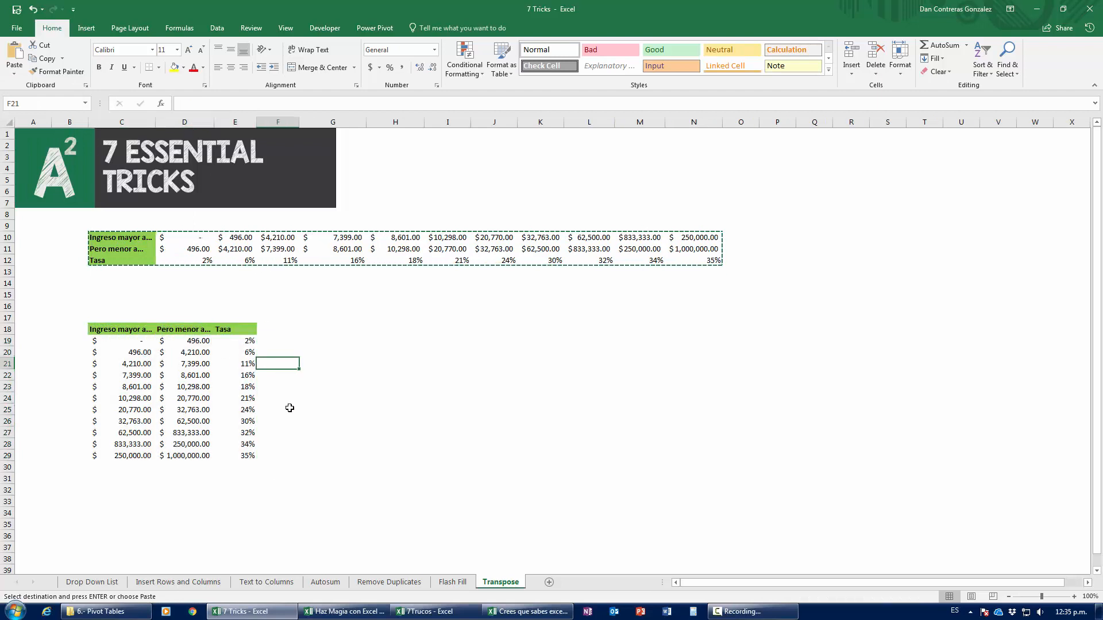
pyautogui.press('Escape')
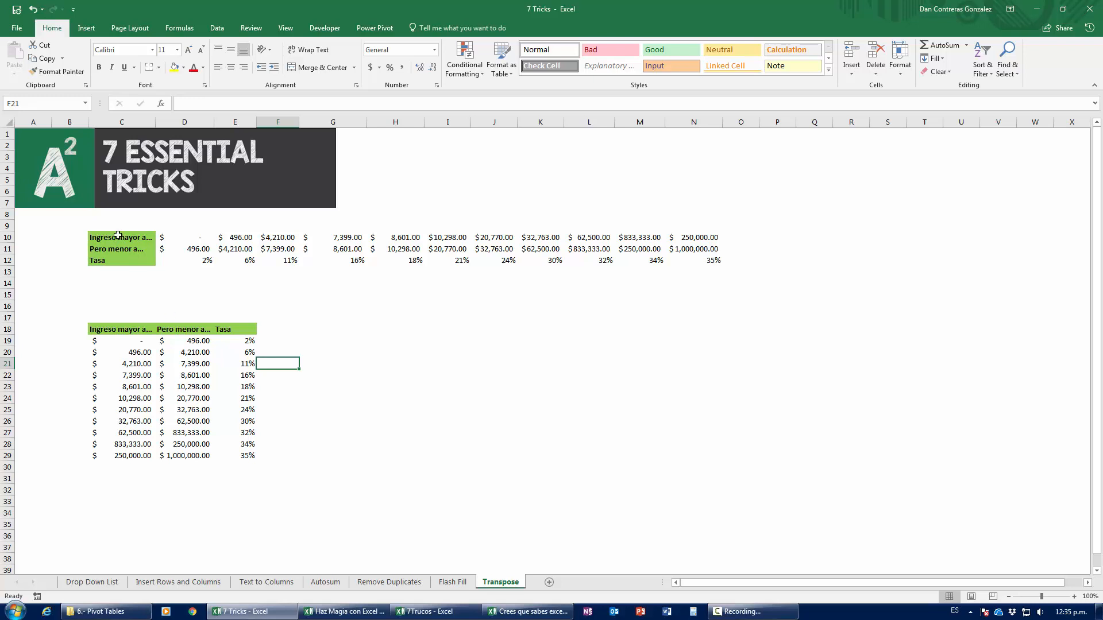
# Copy the table C10:N12 again and select G18 as the destination
pyautogui.moveTo(119, 236); pyautogui.dragTo(698, 273)
pyautogui.click(707, 269)
pyautogui.click(109, 238)
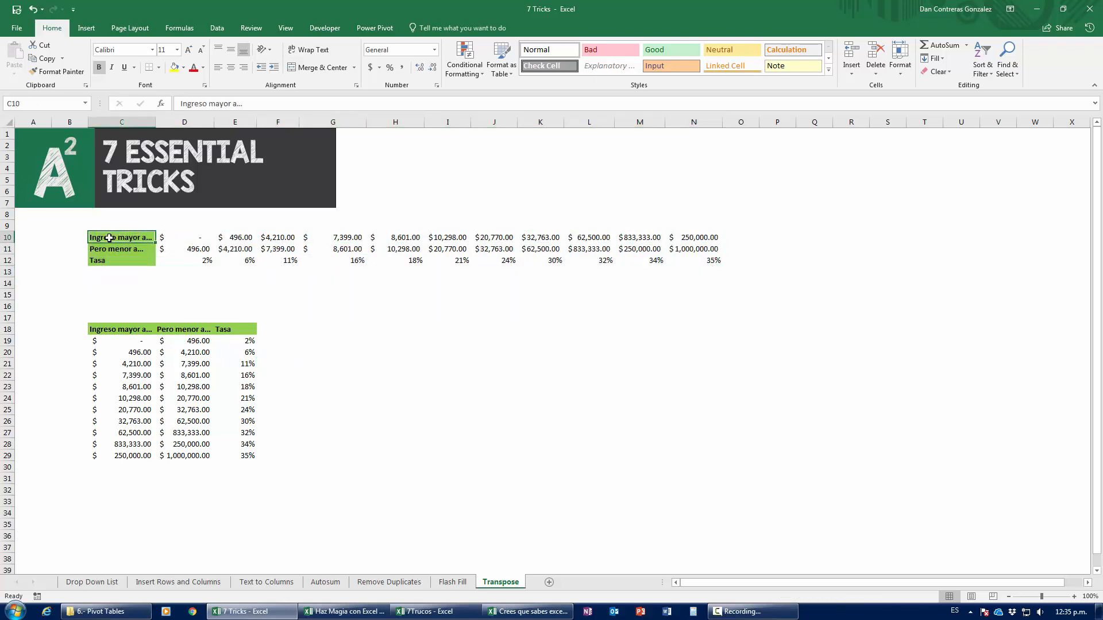
pyautogui.hotkey('ctrl', 'shift', 'Right')
pyautogui.hotkey('ctrl', 'shift', 'Down')
pyautogui.hotkey('ctrl', 'c')
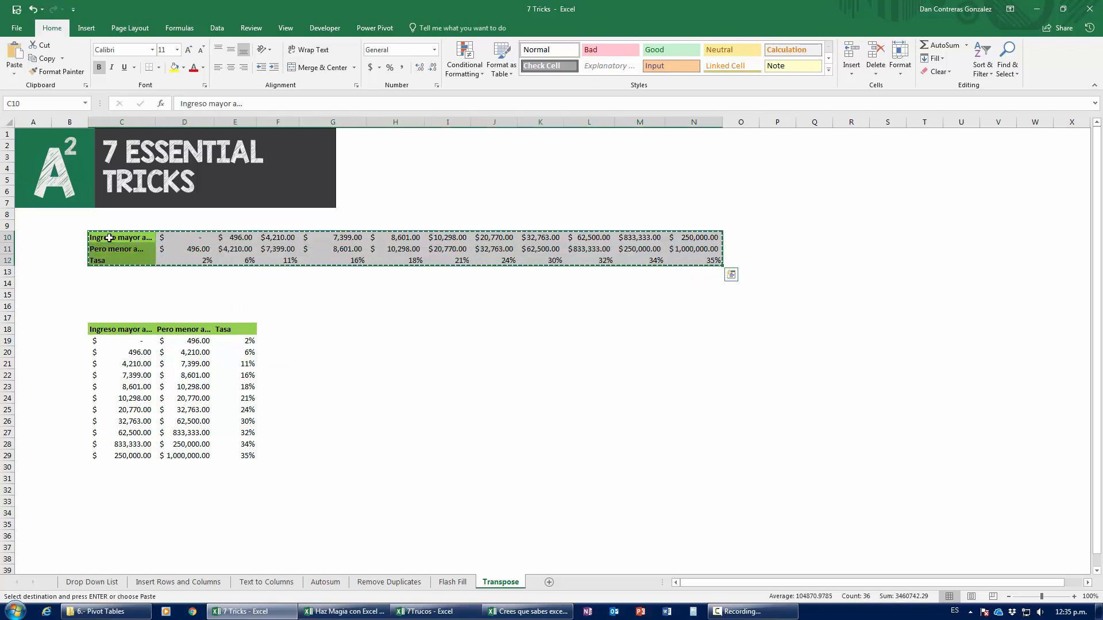
pyautogui.click(330, 328)
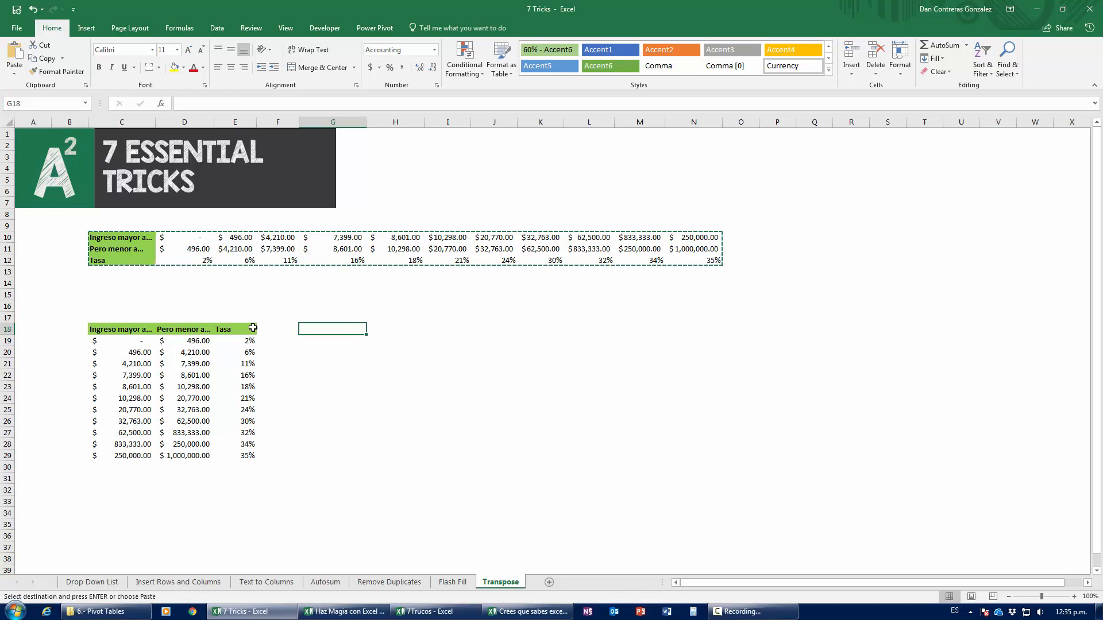
# Try pasting the copied table transposed at G18, and undo the paste
pyautogui.press('alt')
pyautogui.press('h')
pyautogui.press('v')
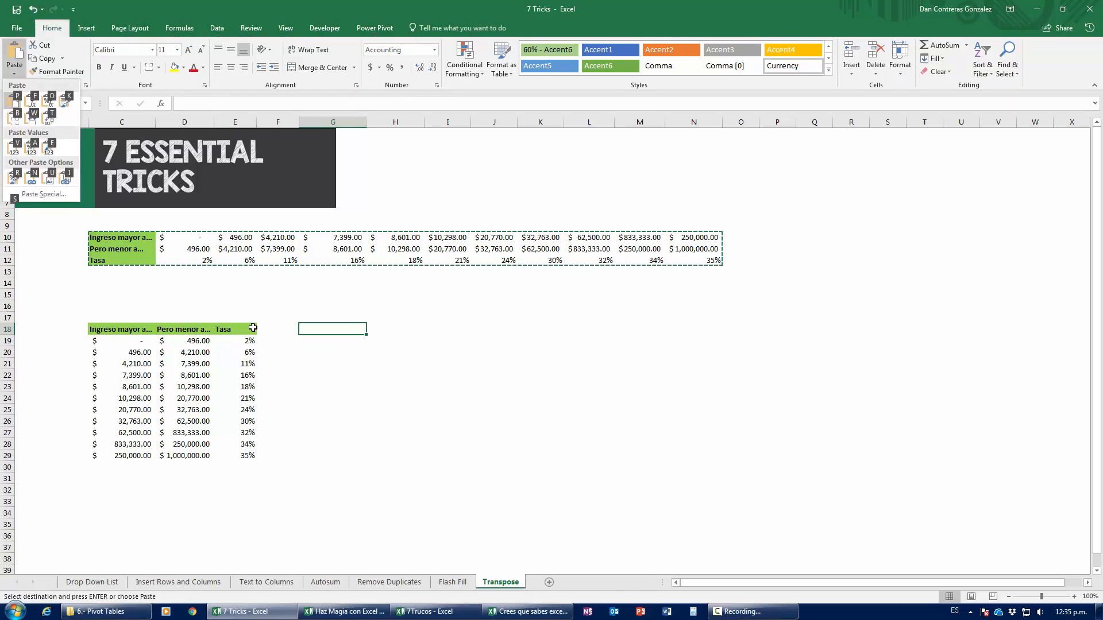
pyautogui.press('t')
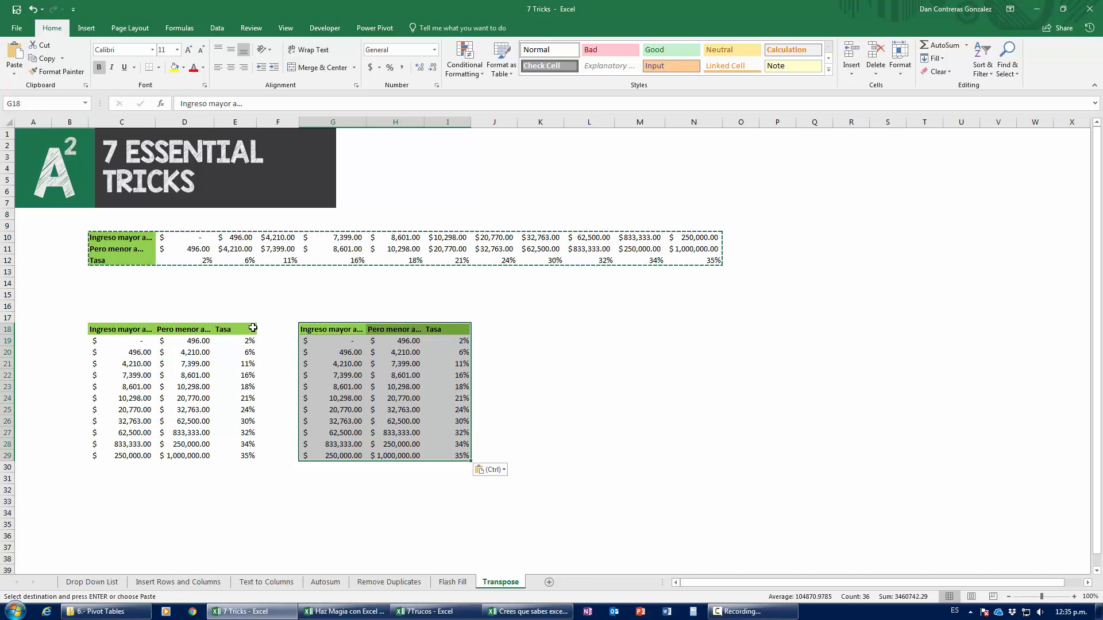
pyautogui.hotkey('ctrl', 'z')
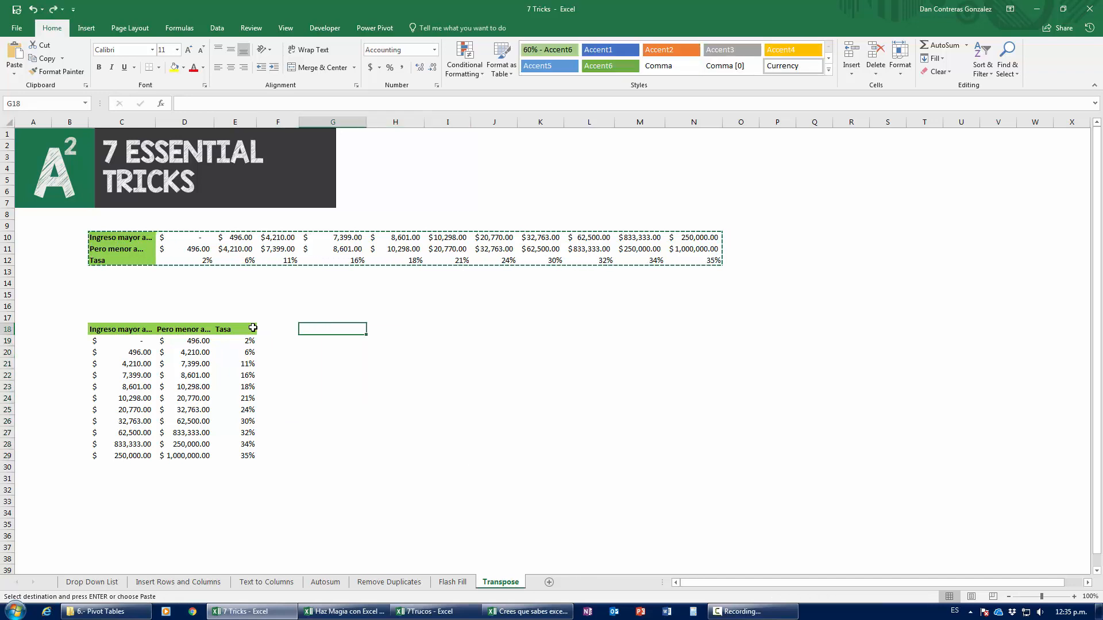
# Paste the copied table transposed at G18 and end the copy mode
pyautogui.press('alt')
pyautogui.press('h')
pyautogui.press('v')
pyautogui.press('t')
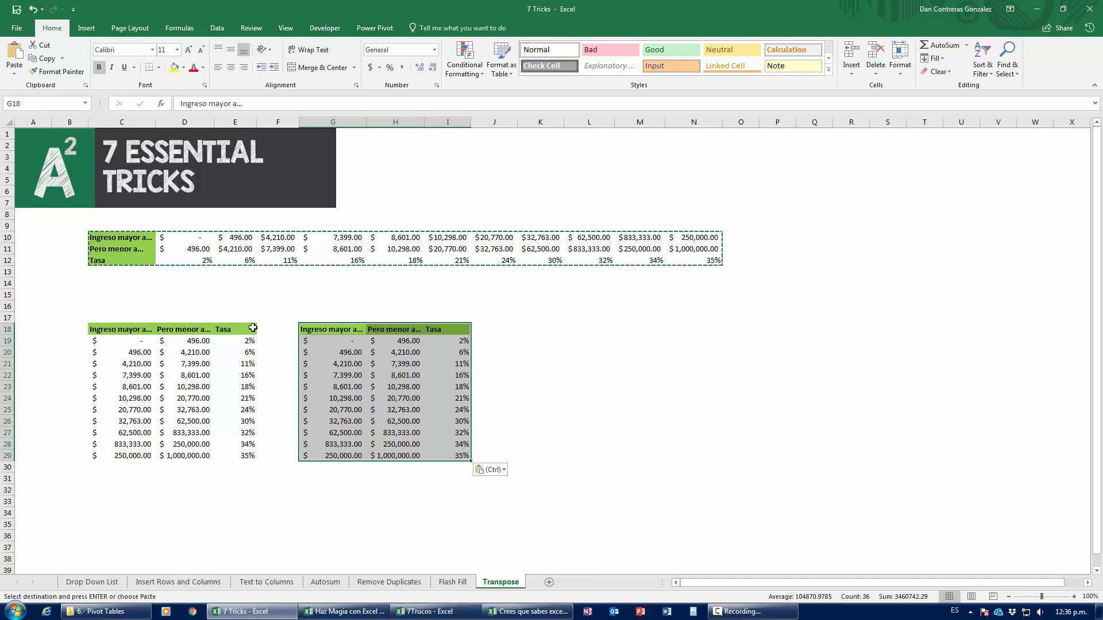
pyautogui.press('Escape')
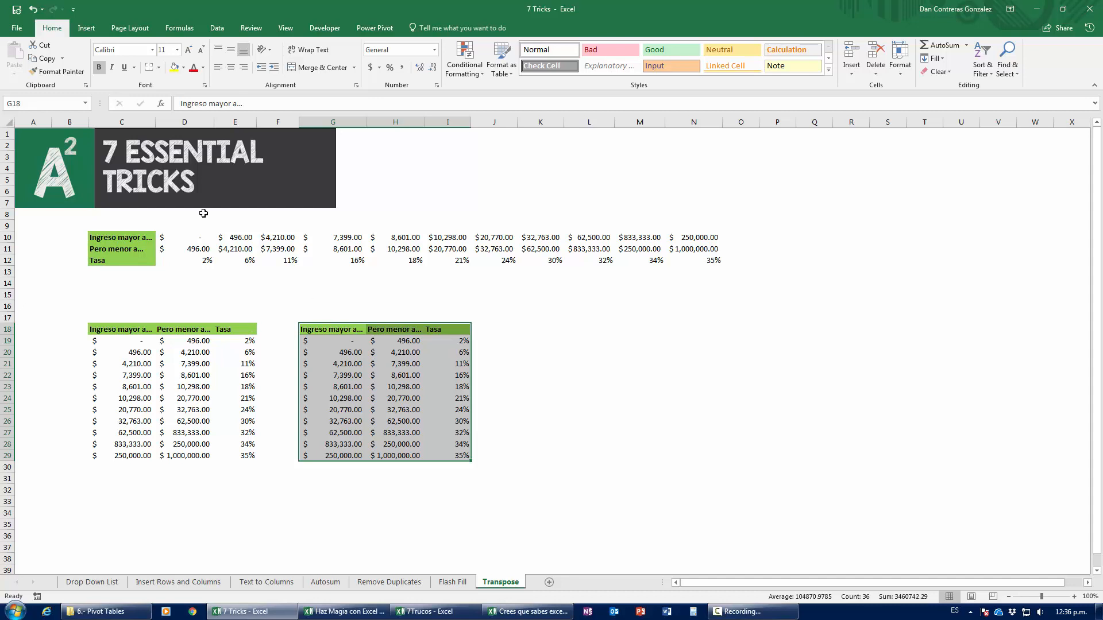
# Review the earlier Drop Down List, Insert Rows and Columns and Text to Columns sheets
pyautogui.click(117, 583)
pyautogui.click(170, 583)
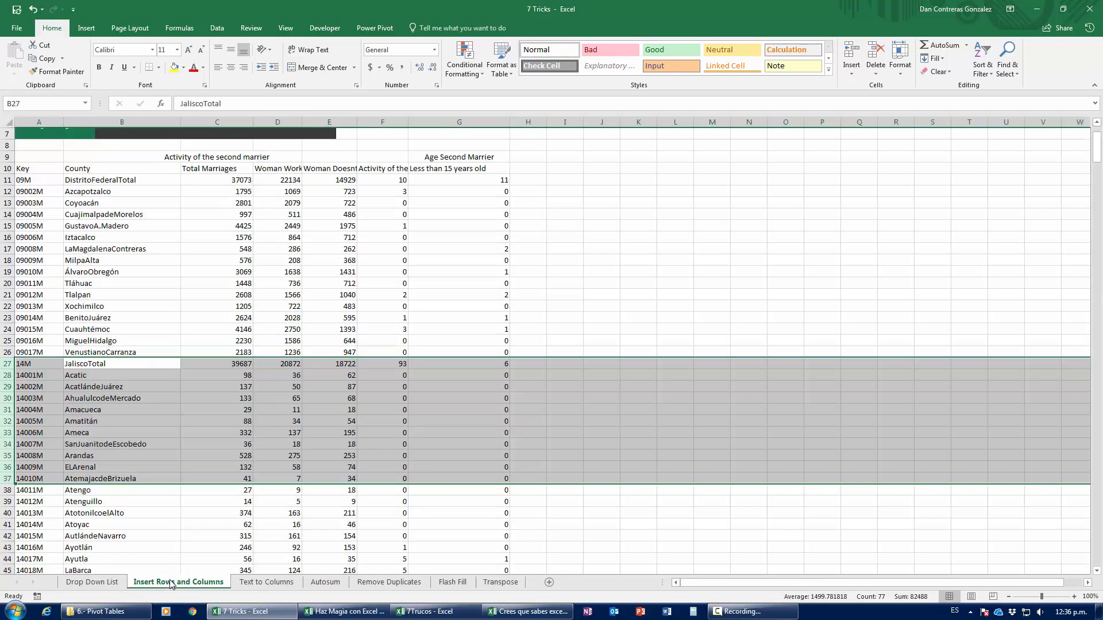
pyautogui.click(267, 583)
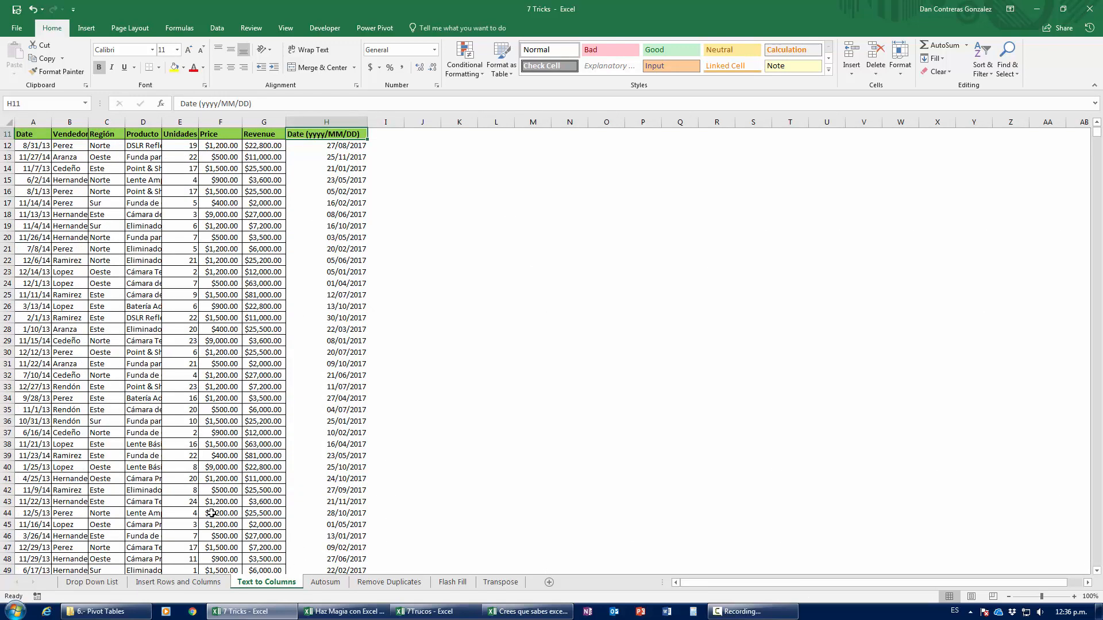
pyautogui.scroll(4, 331, 552)
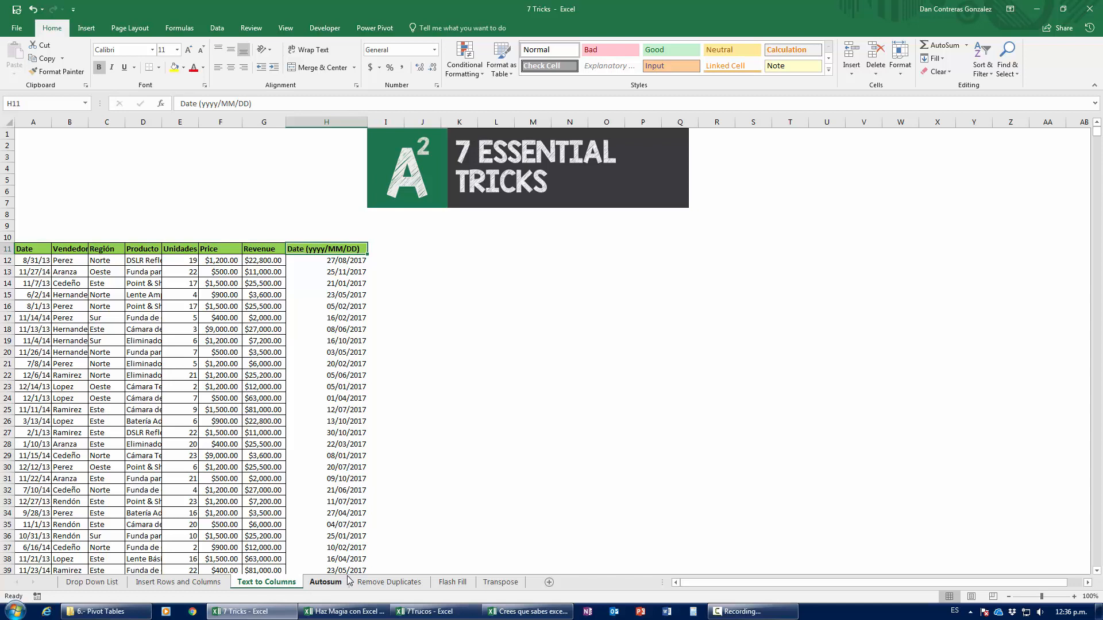
pyautogui.click(747, 611)
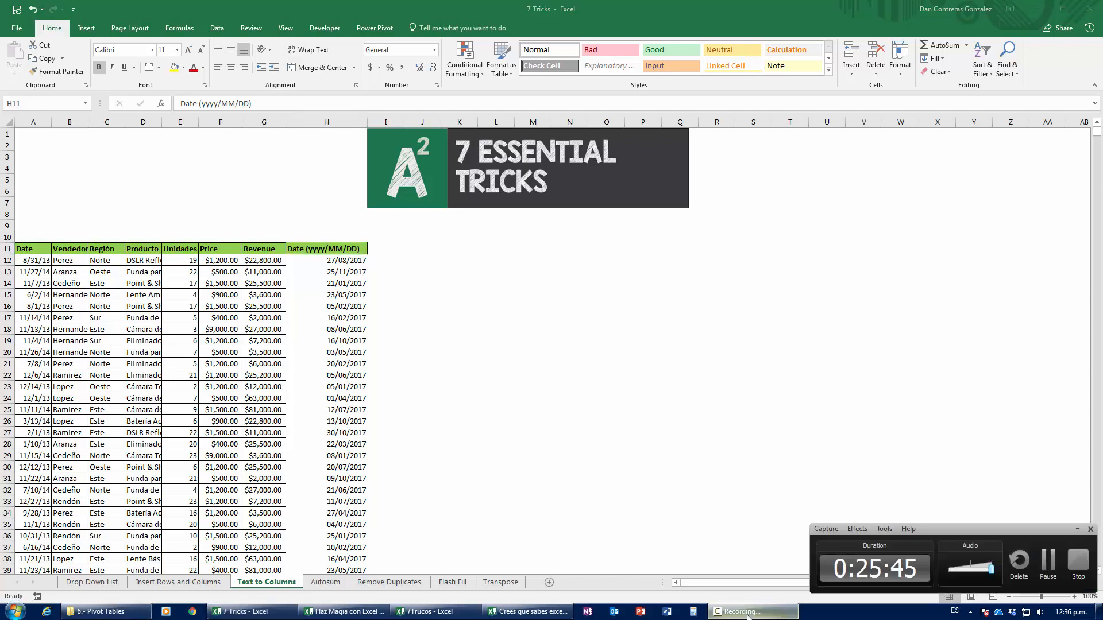